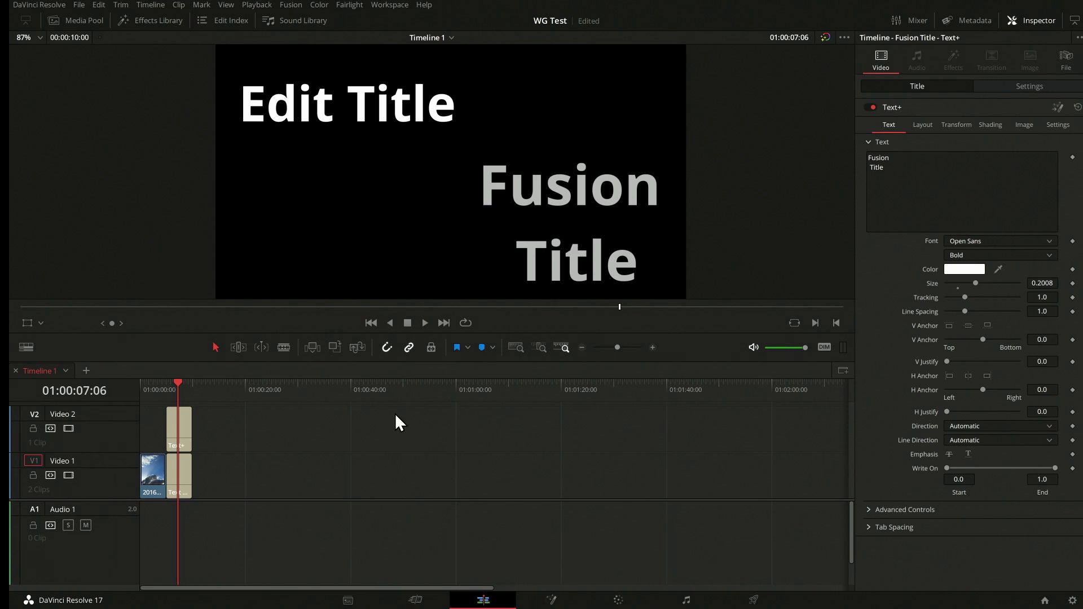
- Display the waveform scope and position its window so the edit title and the word Fusion stay visible
key("ctrl+shift+w")
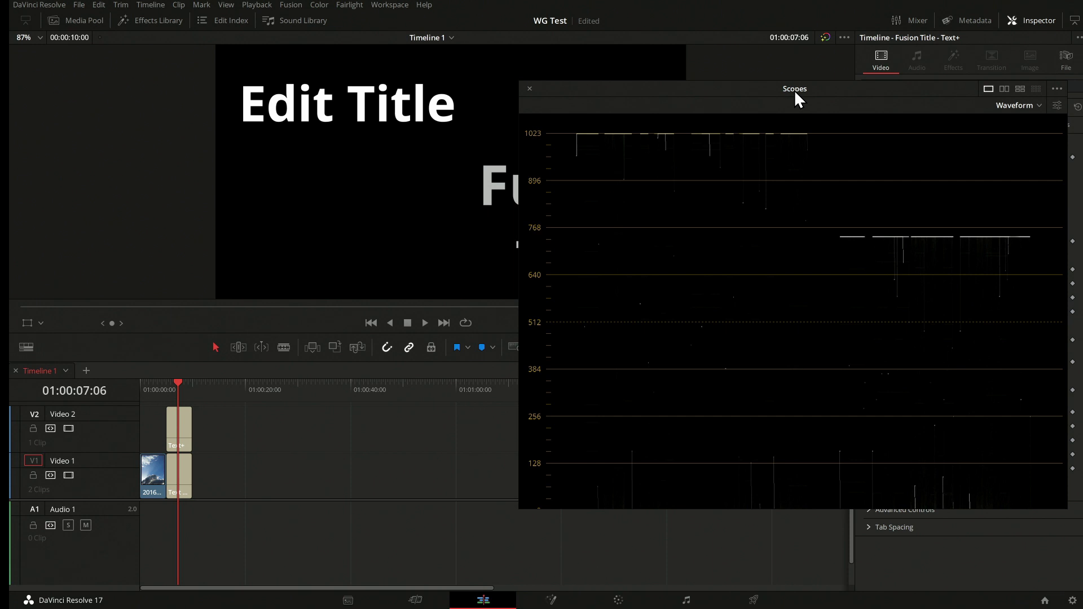
left_click_drag(866, 89, 542, 111)
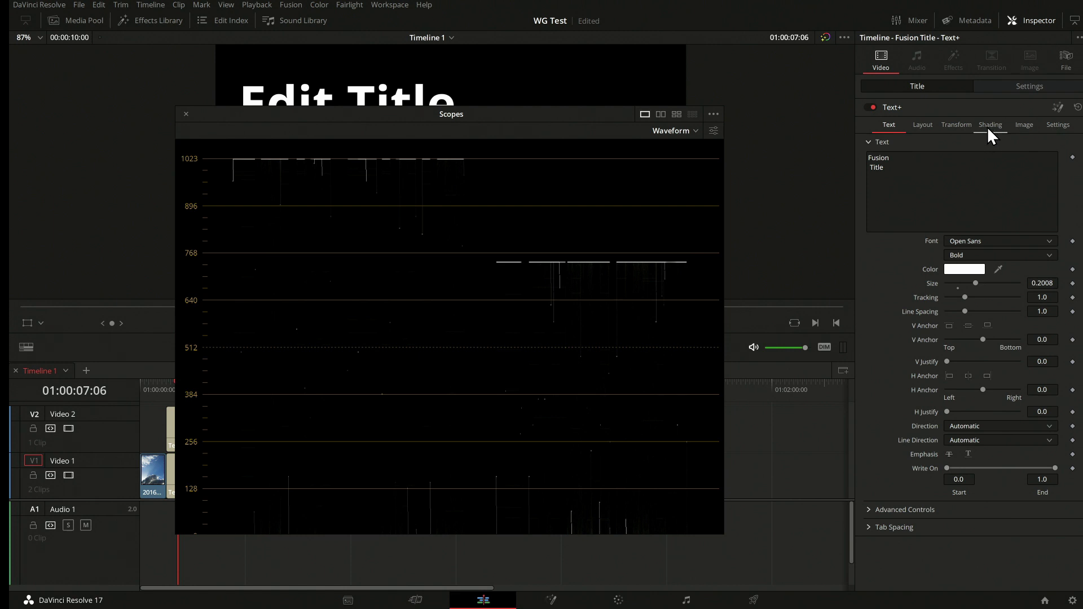
left_click_drag(546, 126, 495, 226)
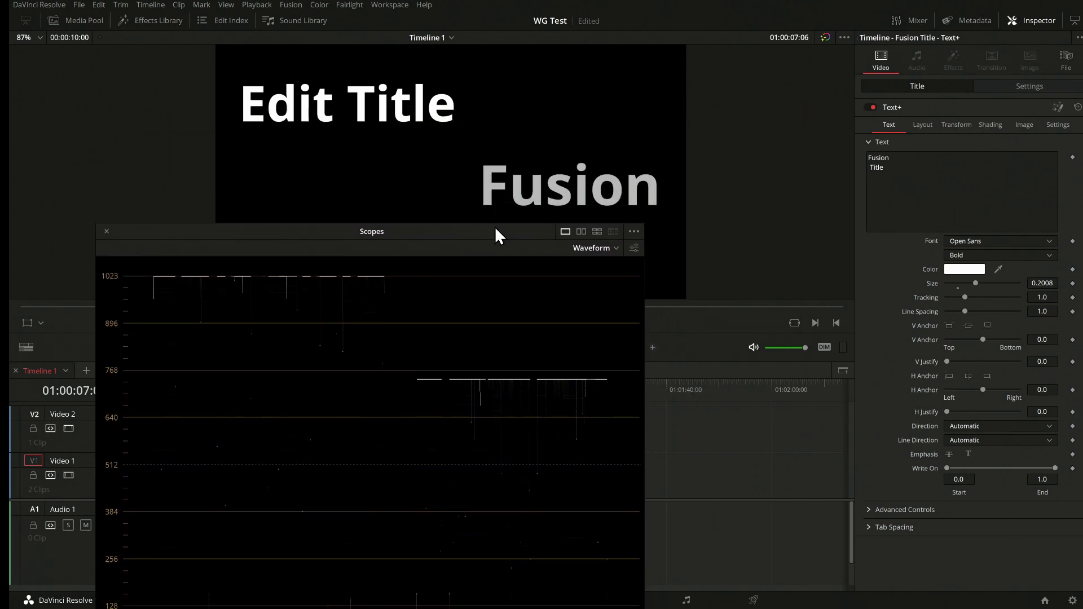
- Try brightening the Fusion title's shading fill by raising its color Value to 3.367 and to 45
left_click(993, 124)
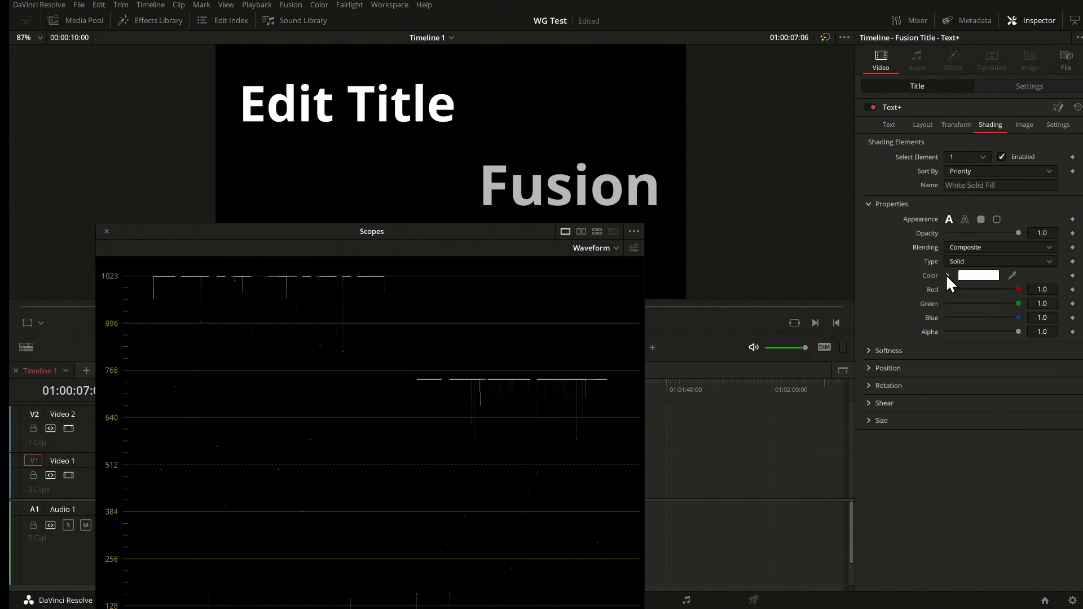
left_click(947, 276)
mouse_move(1047, 369)
left_mouse_down()
mouse_move(1072, 370)
mouse_move(1042, 371)
left_mouse_up()
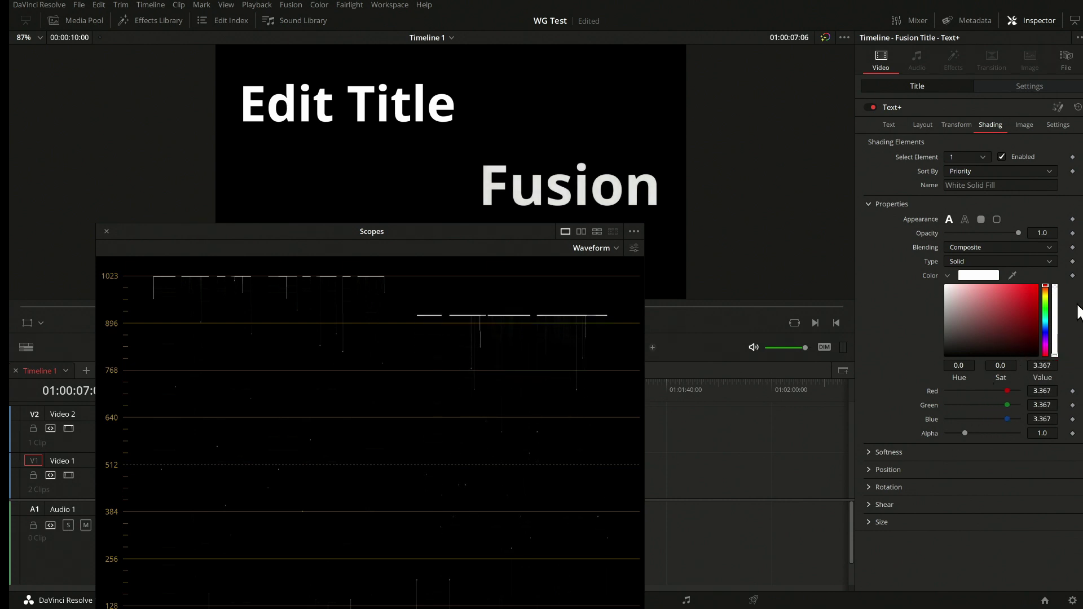
left_click_drag(1042, 366, 1043, 366)
type("45")
key("Return")
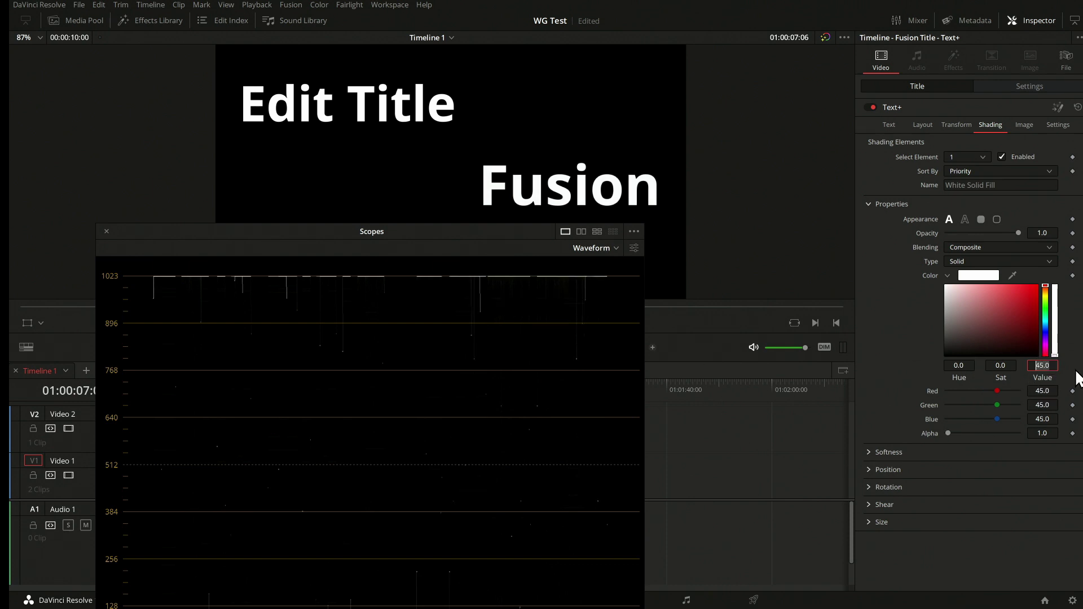
- Try a fill color Value of 40 on the Fusion title, restore it to 1, and close the scopes
type("40")
key("Return")
type("1")
key("Return")
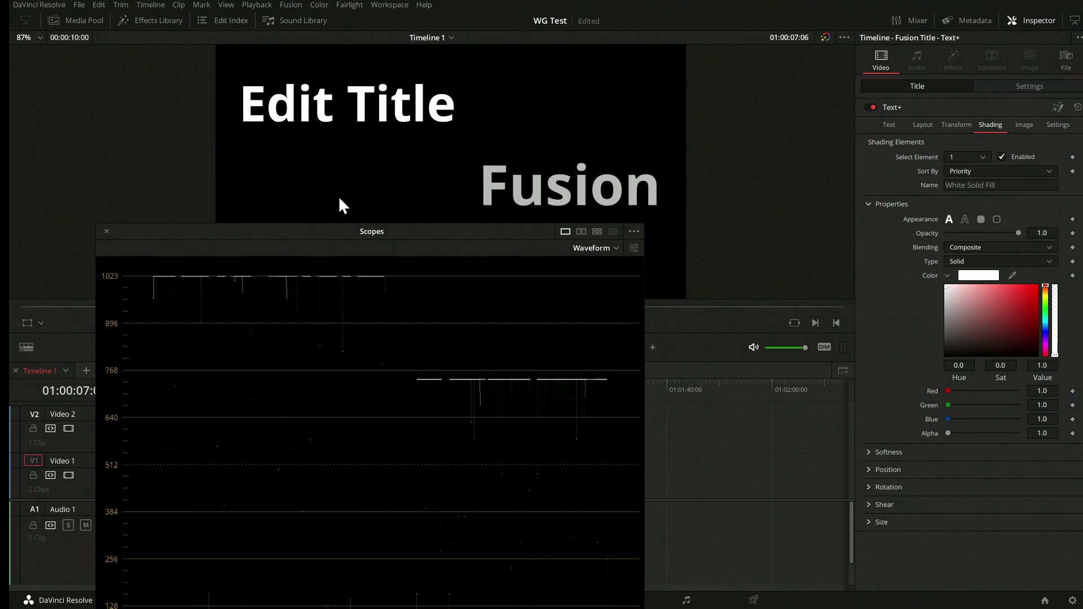
left_click(106, 231)
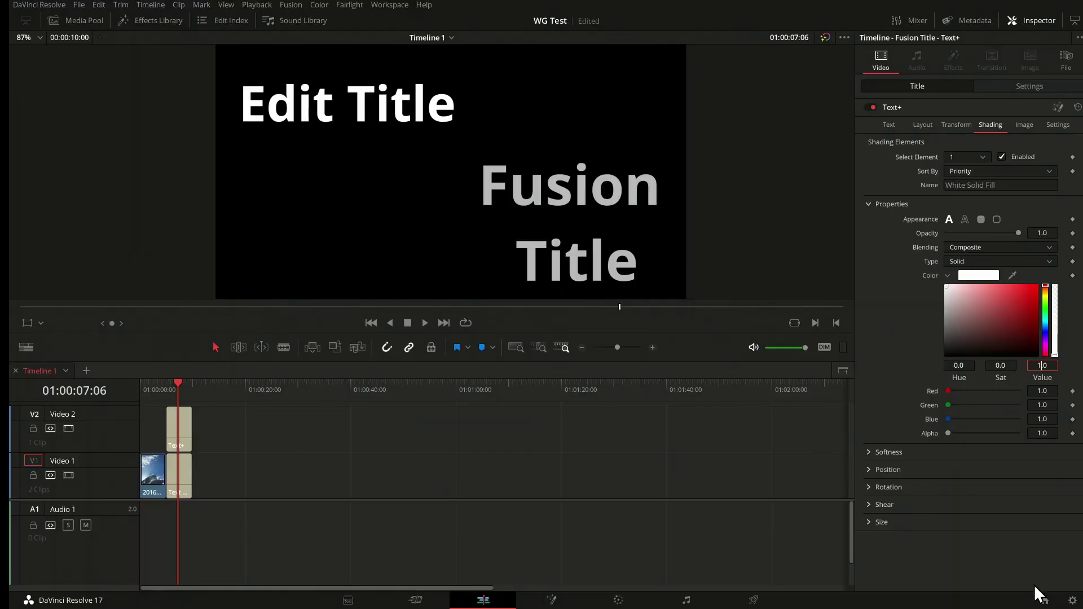
- Set the project's color science to DaVinci YRGB and save the project settings
left_click(1072, 601)
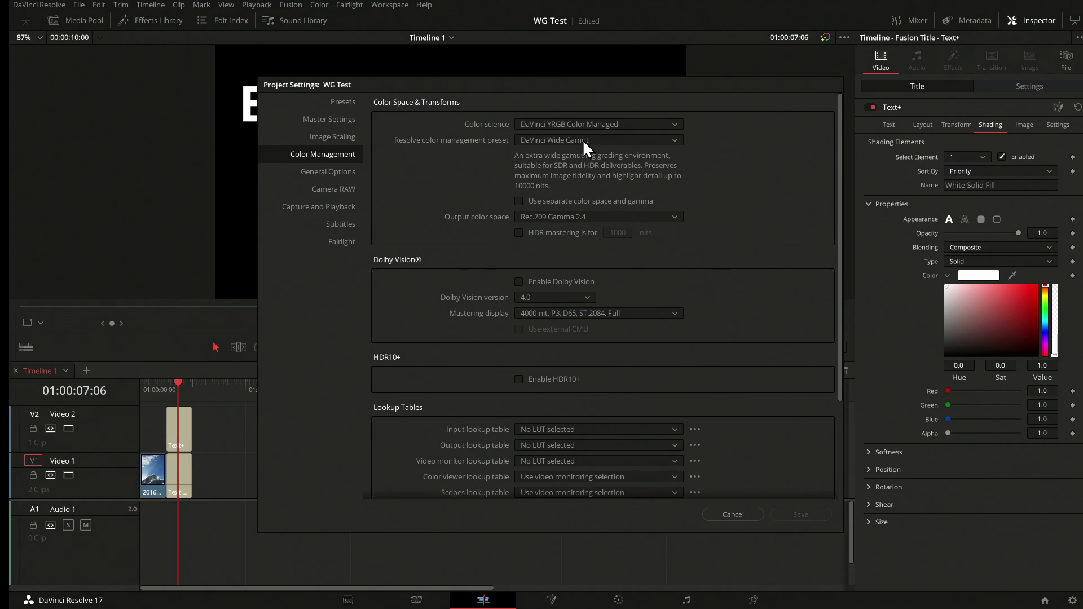
left_click(614, 124)
left_click(536, 141)
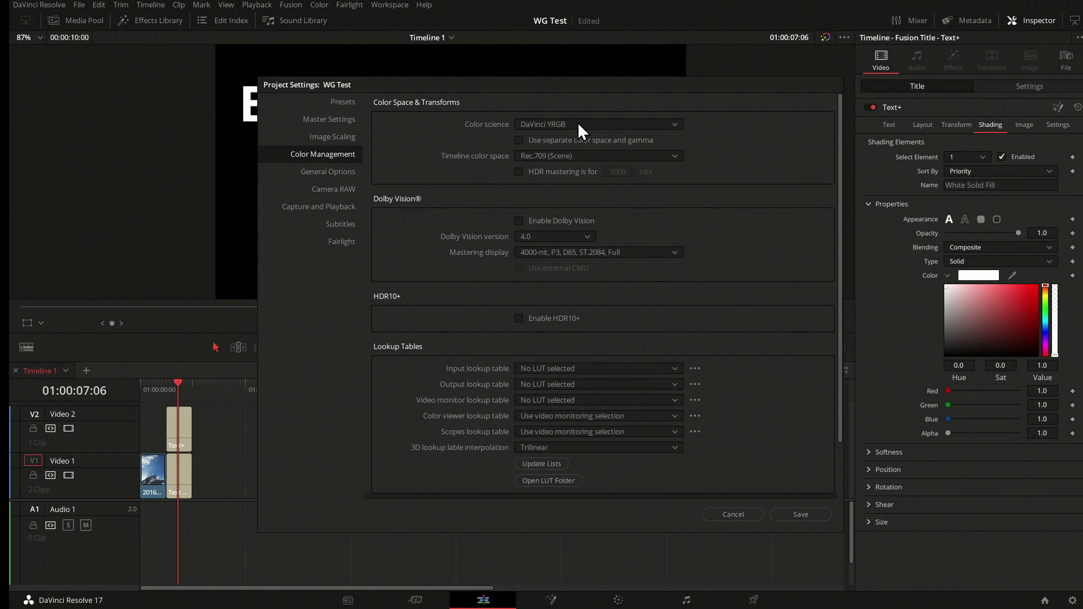
left_click(827, 517)
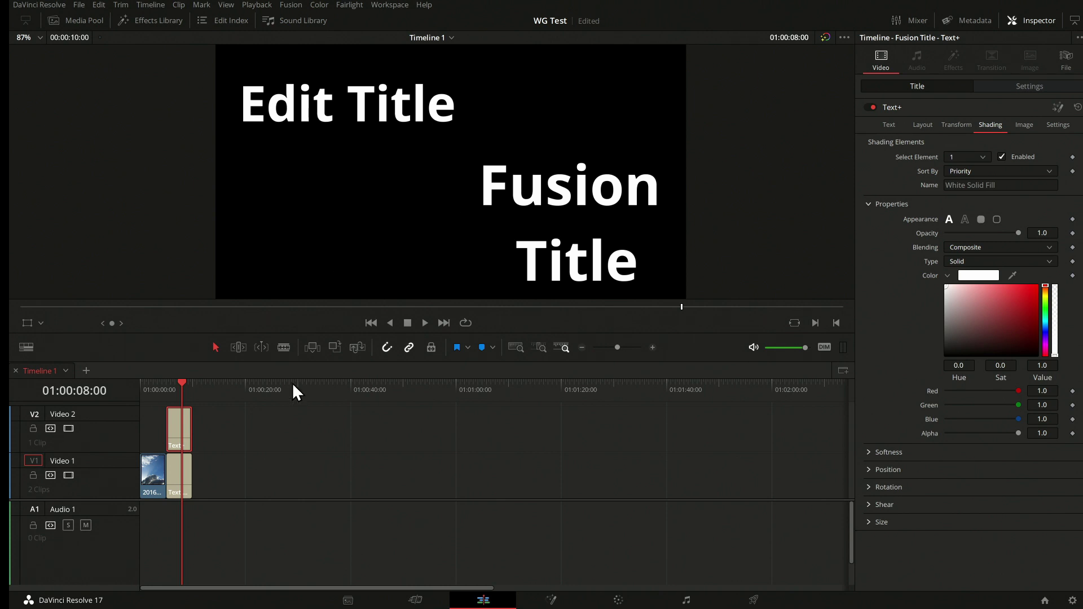
- Convert the Fusion title clip on Video 2 into a compound clip with the default name and start timecode
right_click(177, 432)
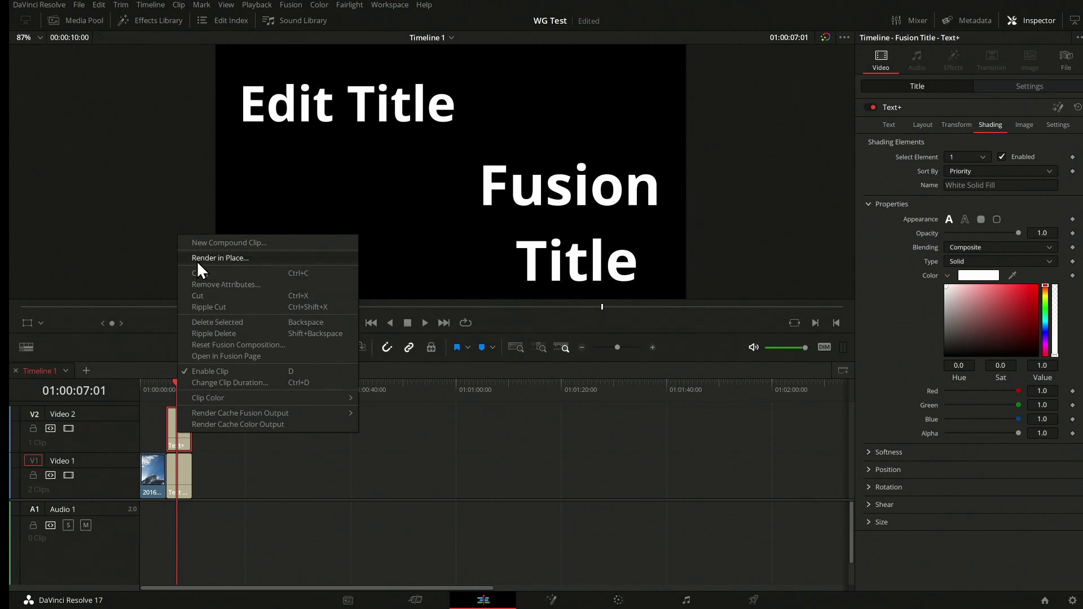
left_click(233, 257)
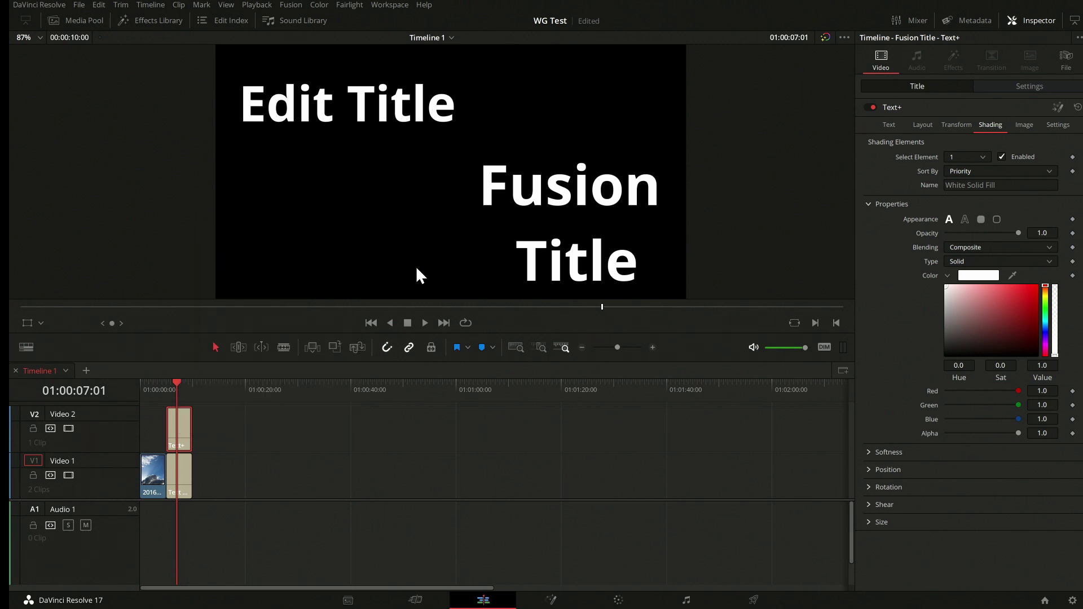
right_click(182, 418)
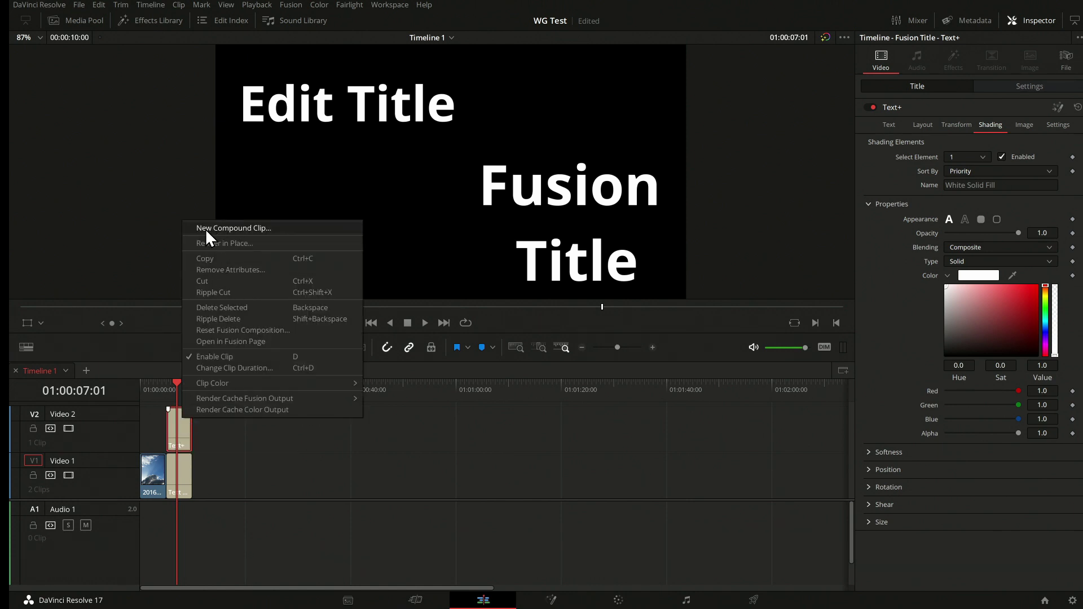
left_click(232, 228)
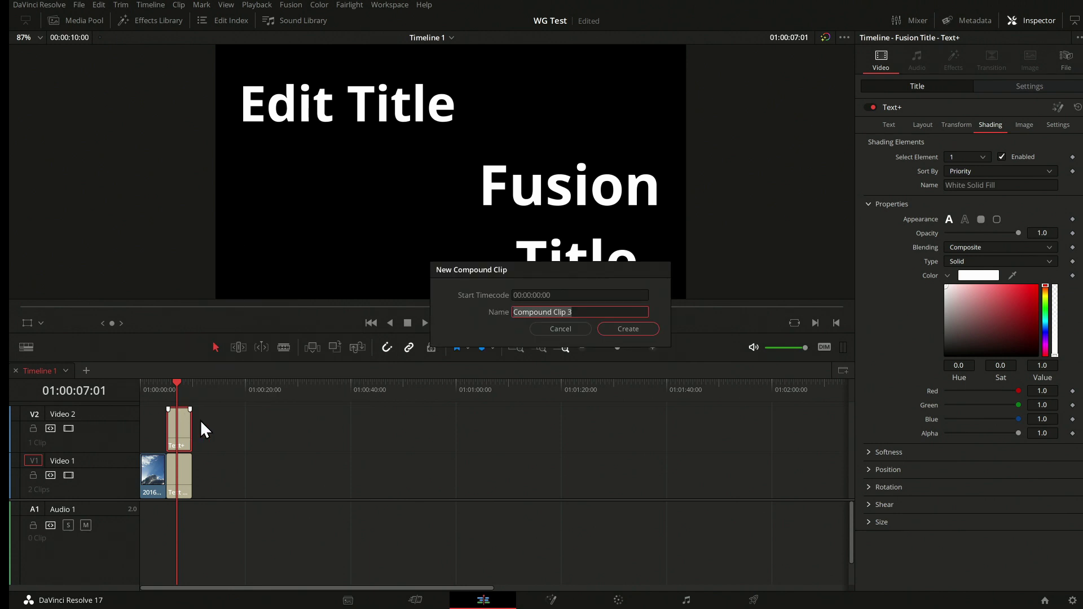
left_click(628, 330)
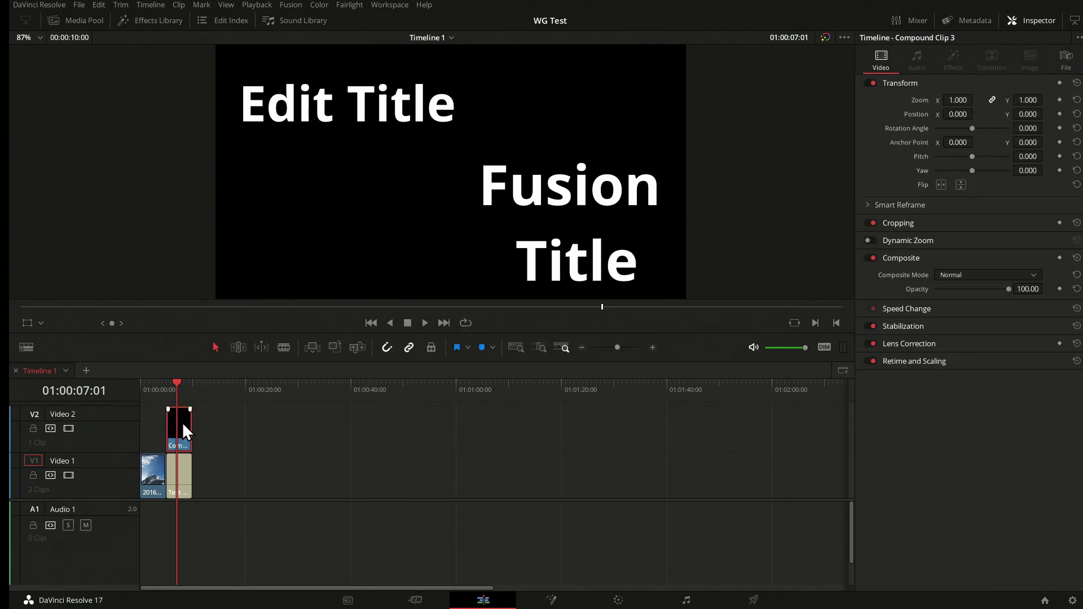
- Render the compound clip in place as QuickTime DNxHR 444 10-bit, including video effects, into the S:\Resolve folder
right_click(182, 422)
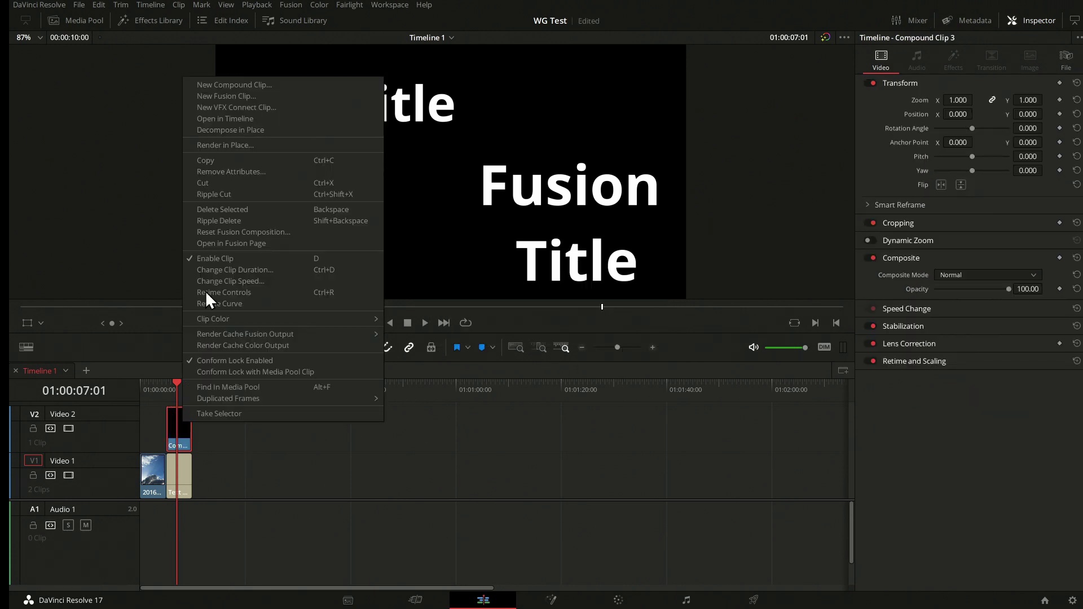
left_click(236, 145)
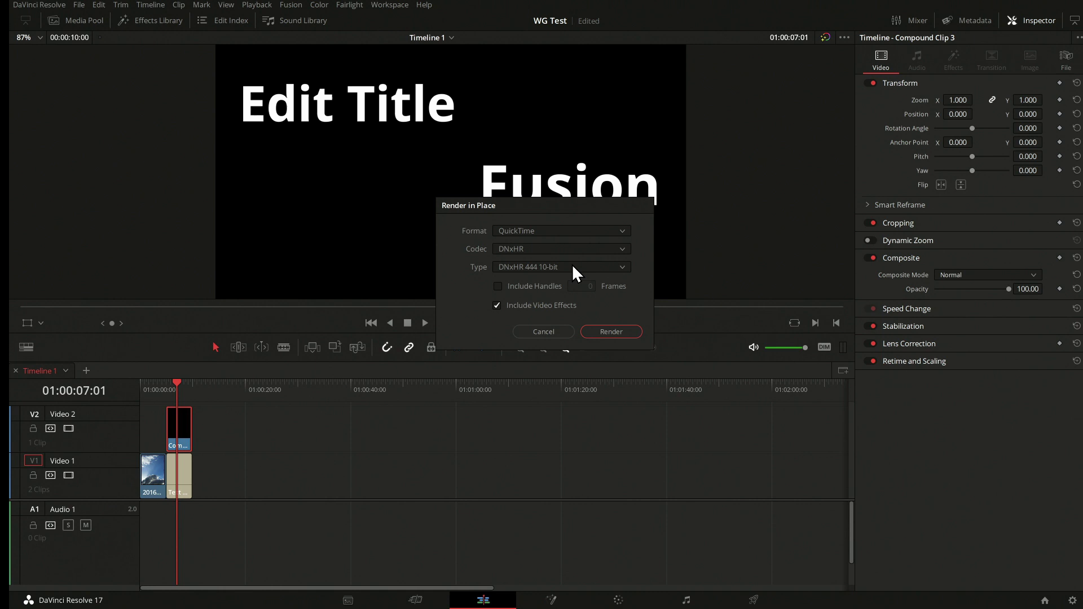
left_click(529, 266)
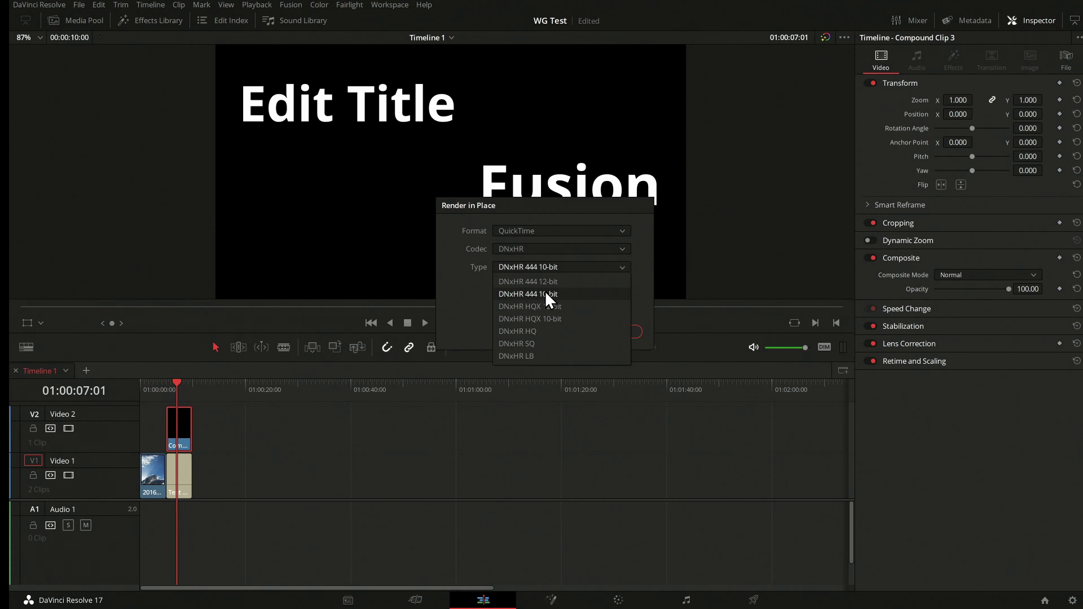
left_click(547, 294)
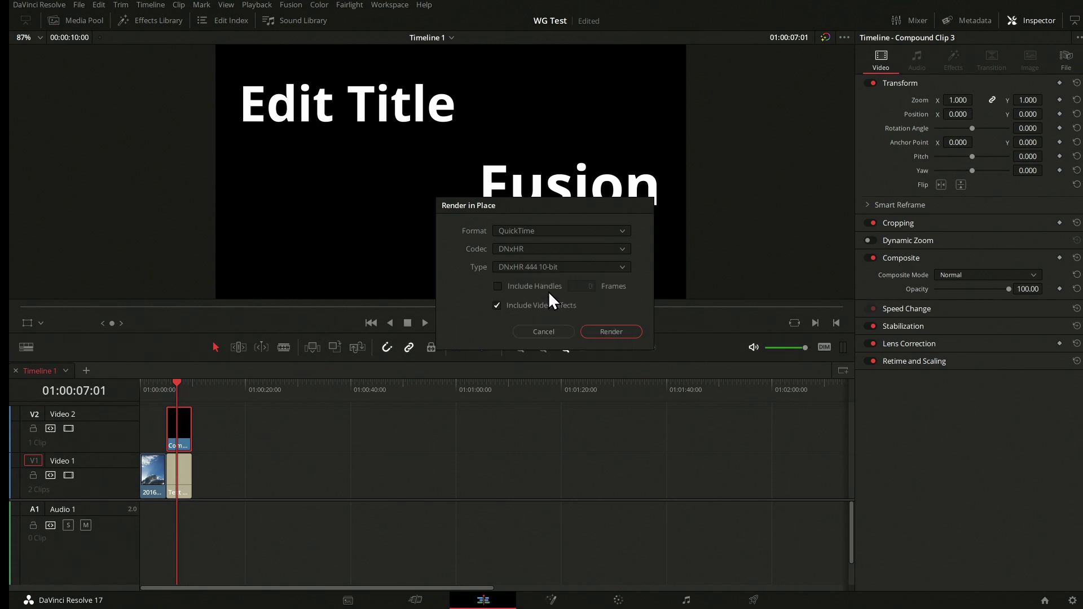
left_click(614, 330)
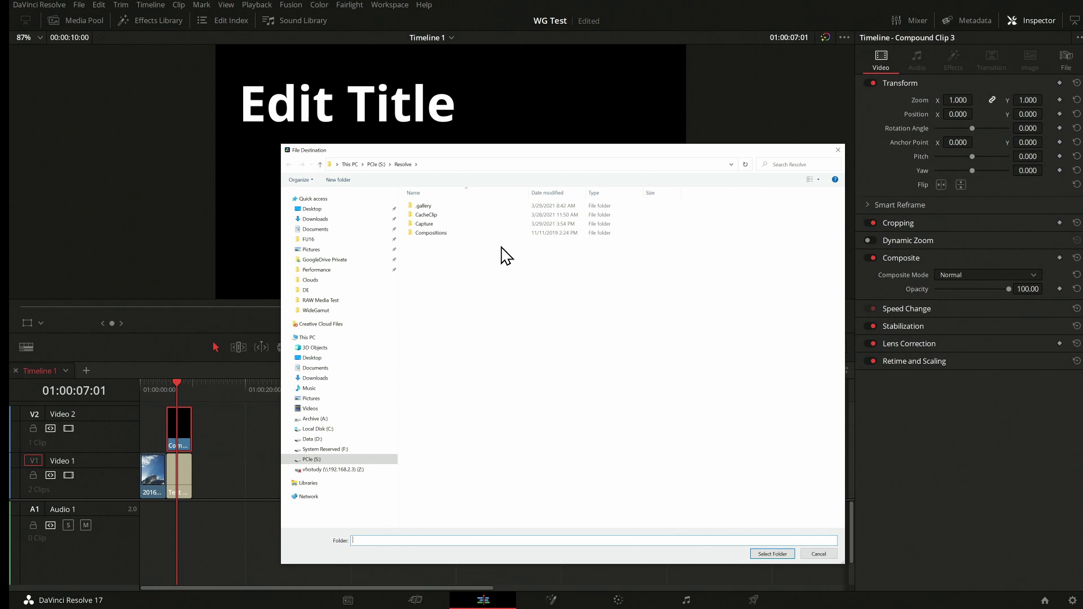
left_click(474, 164)
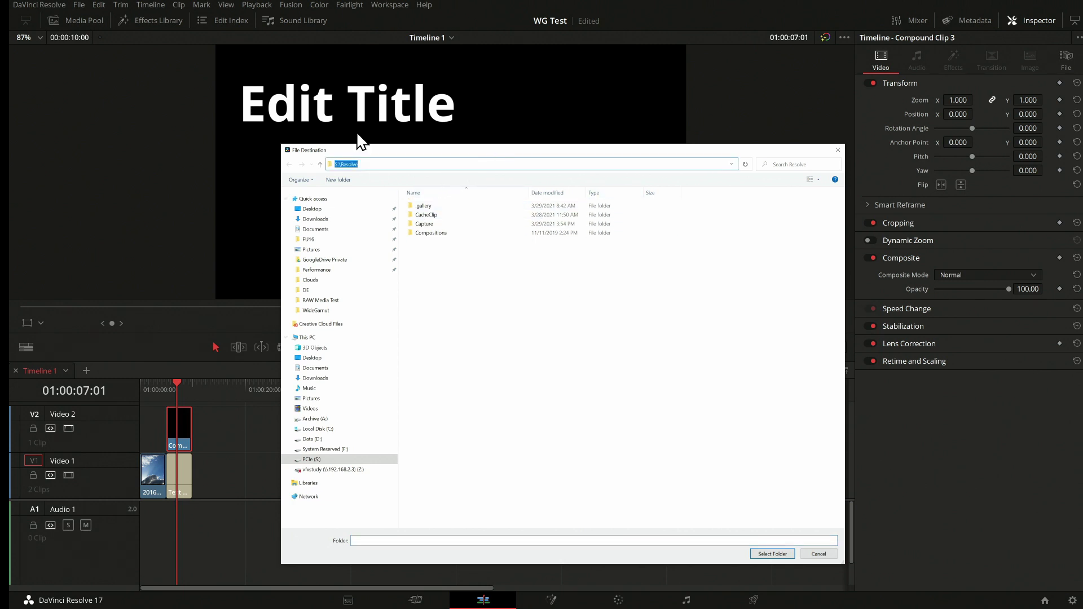
left_click(772, 554)
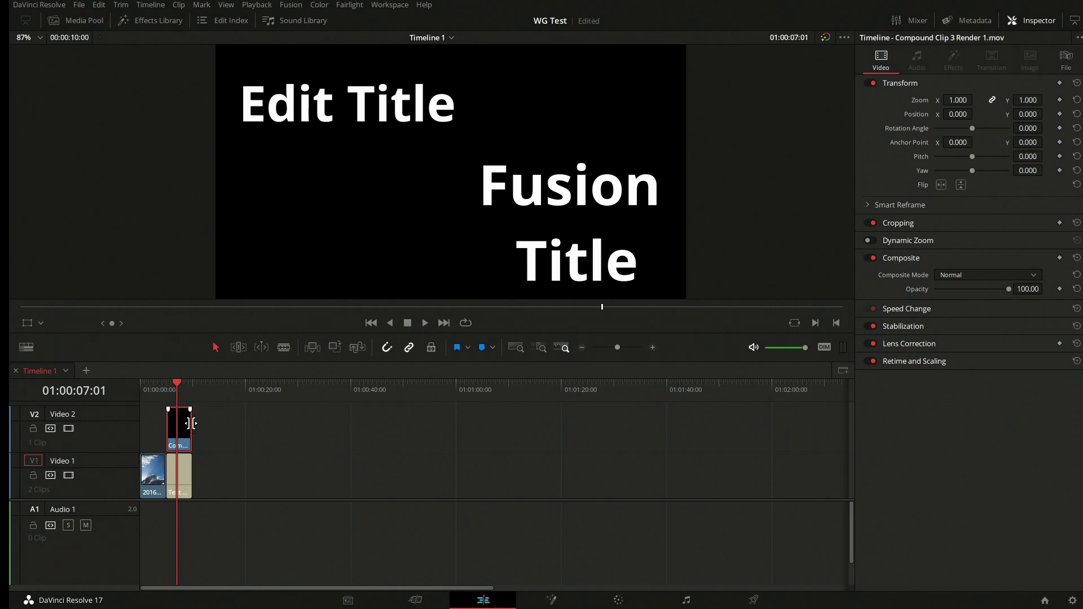
right_click(187, 429)
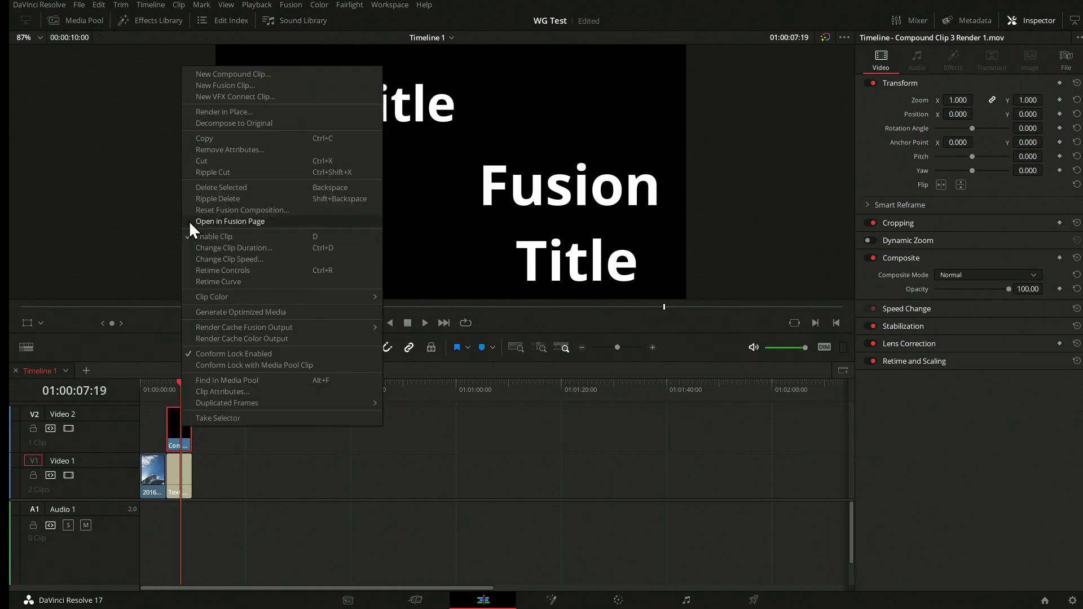
left_click(257, 123)
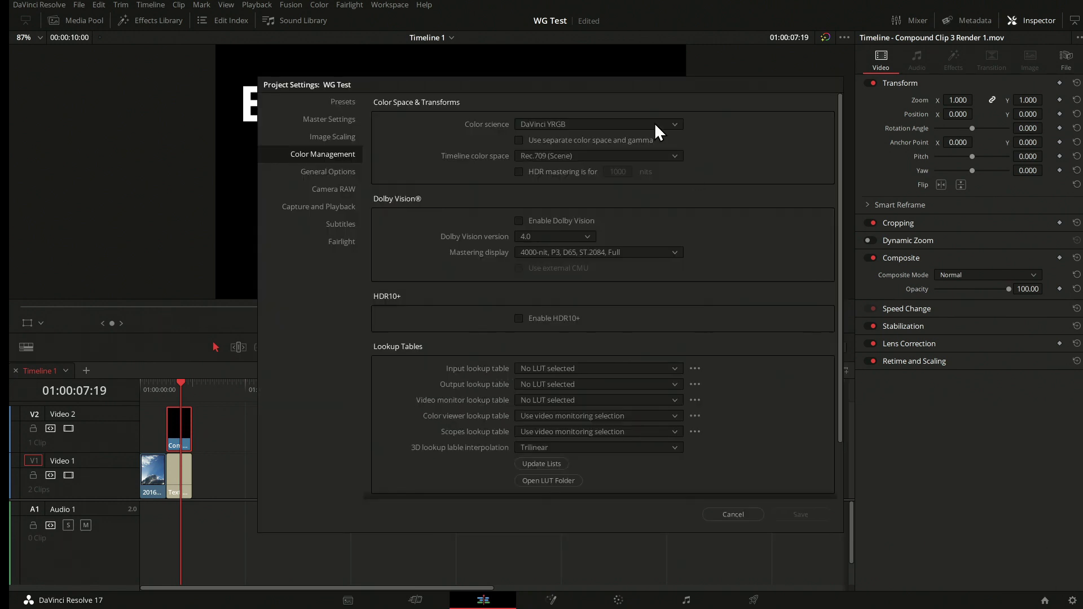
- Set the project's color science to DaVinci YRGB Color Managed with the DaVinci Wide Gamut preset and save it
left_click(574, 124)
left_click(567, 150)
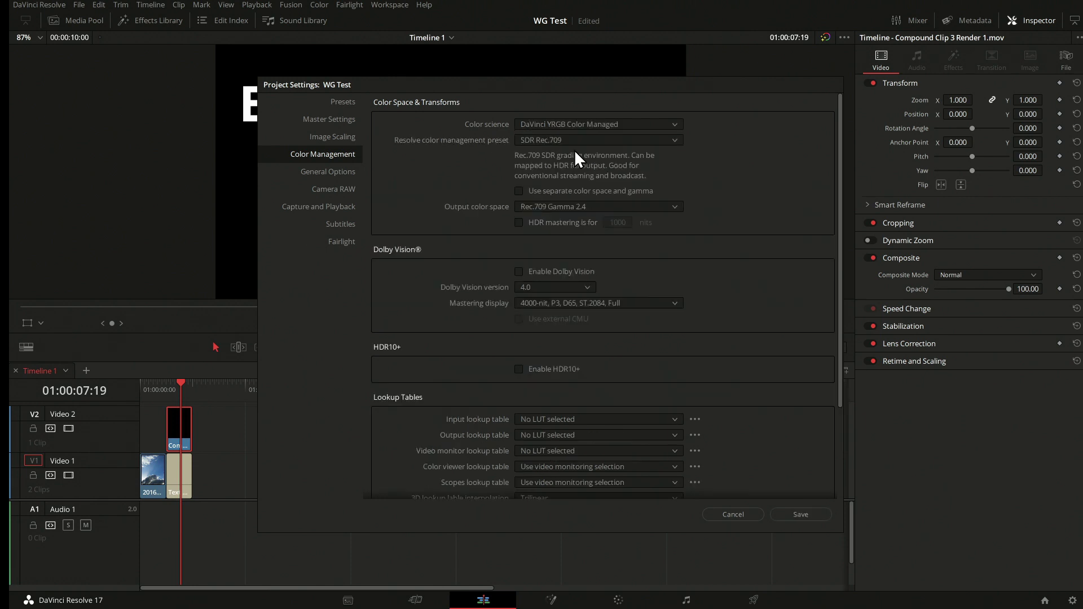
left_click(574, 140)
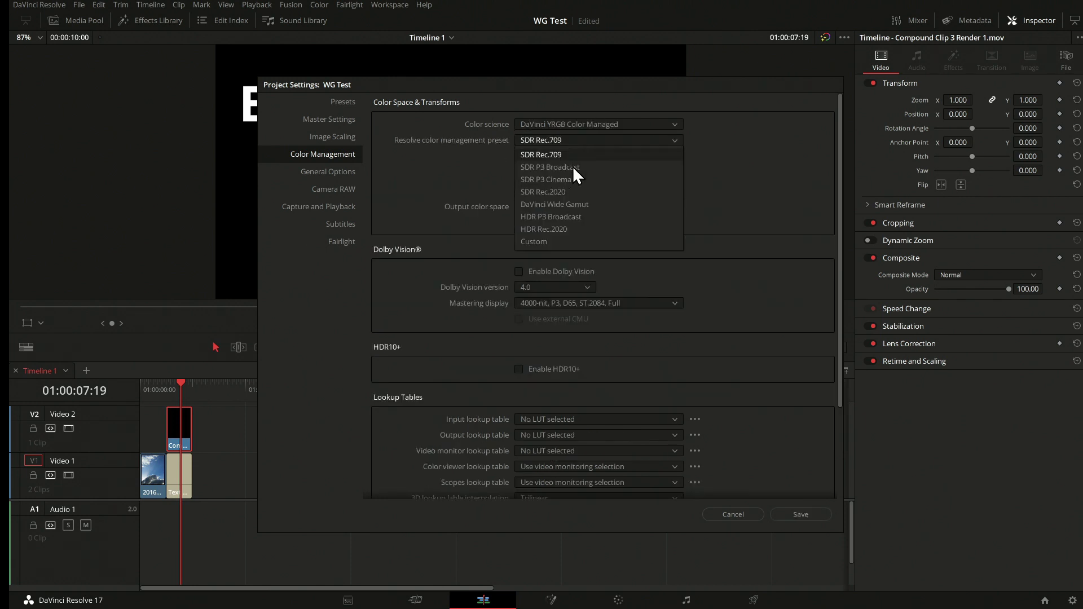
left_click(554, 204)
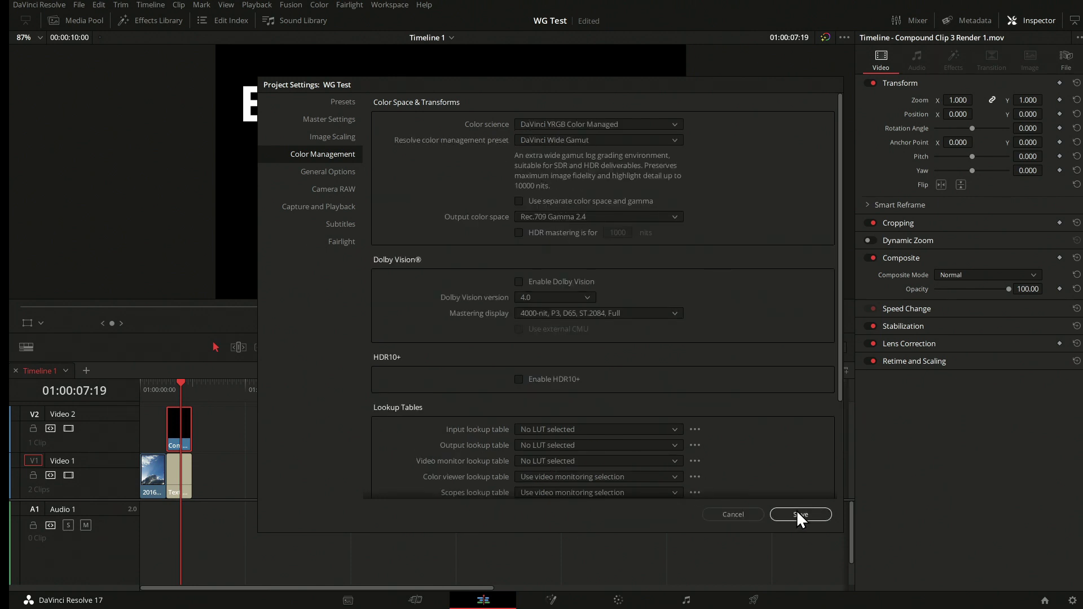
key("Return")
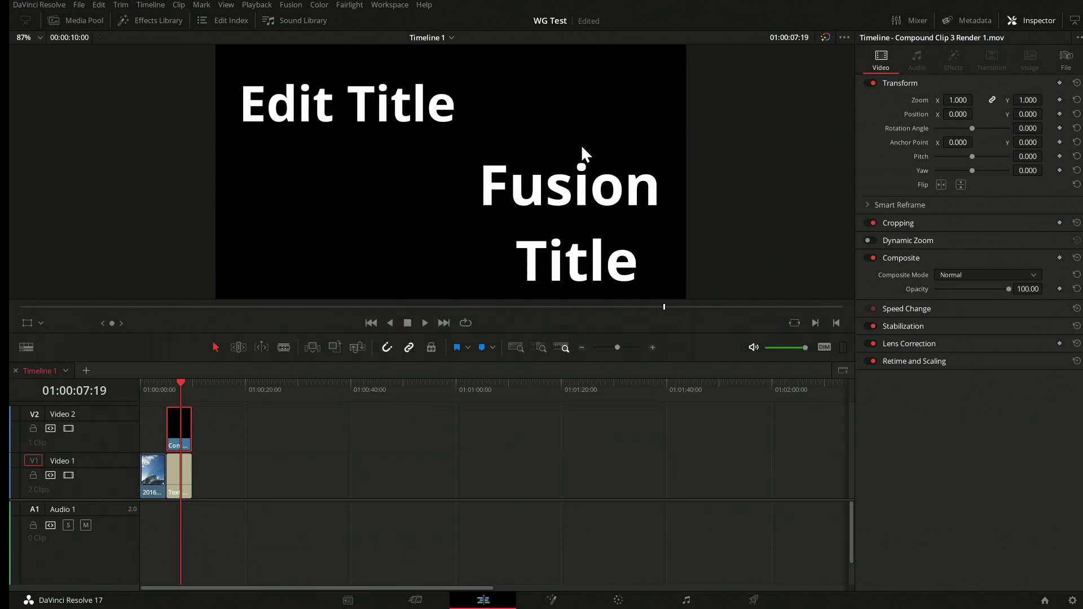
- Check how the sky image and the rendered Fusion title look on the timeline under the new color management
left_click(153, 390)
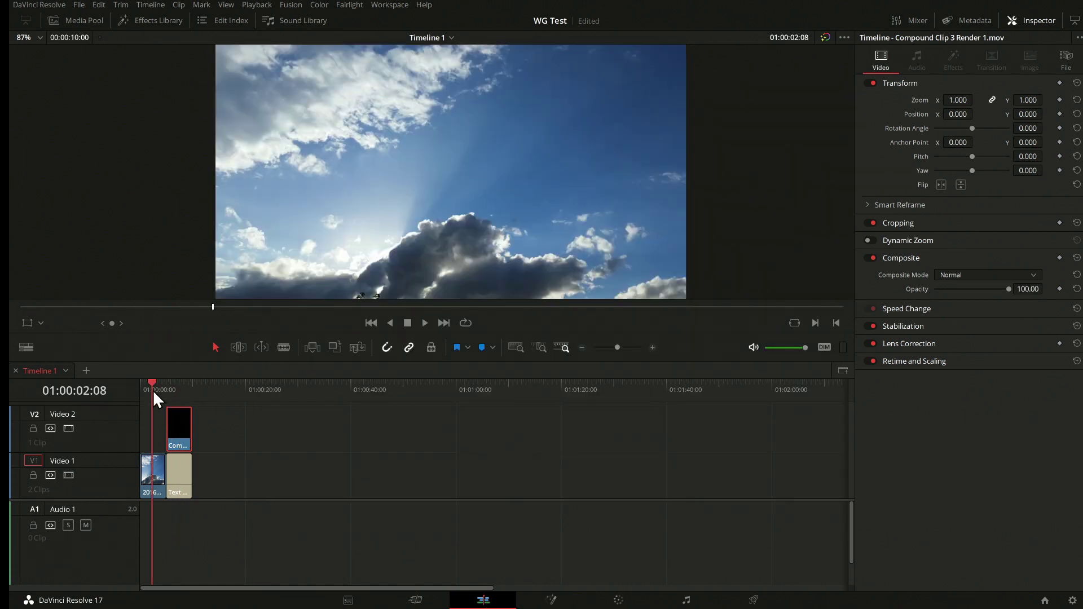
left_click(181, 389)
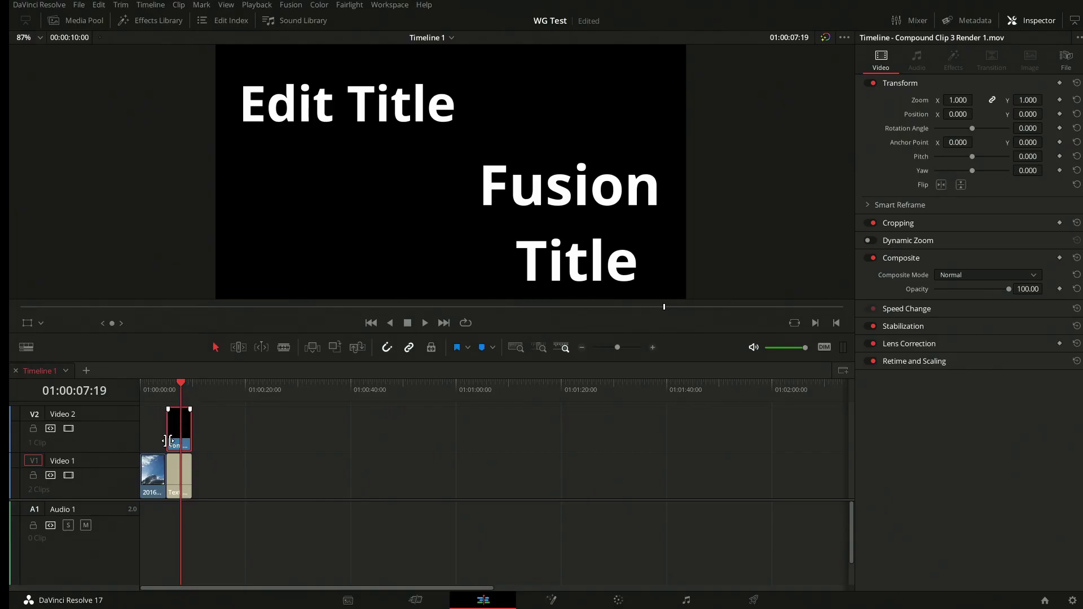
- Open the sky image at the start of the timeline on the Fusion page and hide the clip thumbnails
key("Home")
left_click(153, 388)
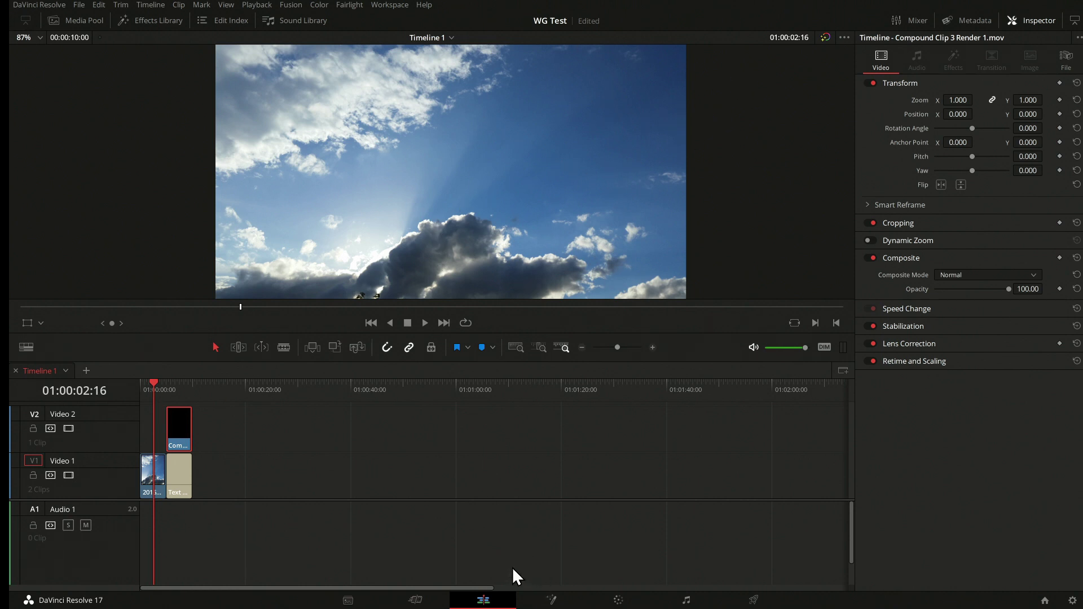
left_click(551, 600)
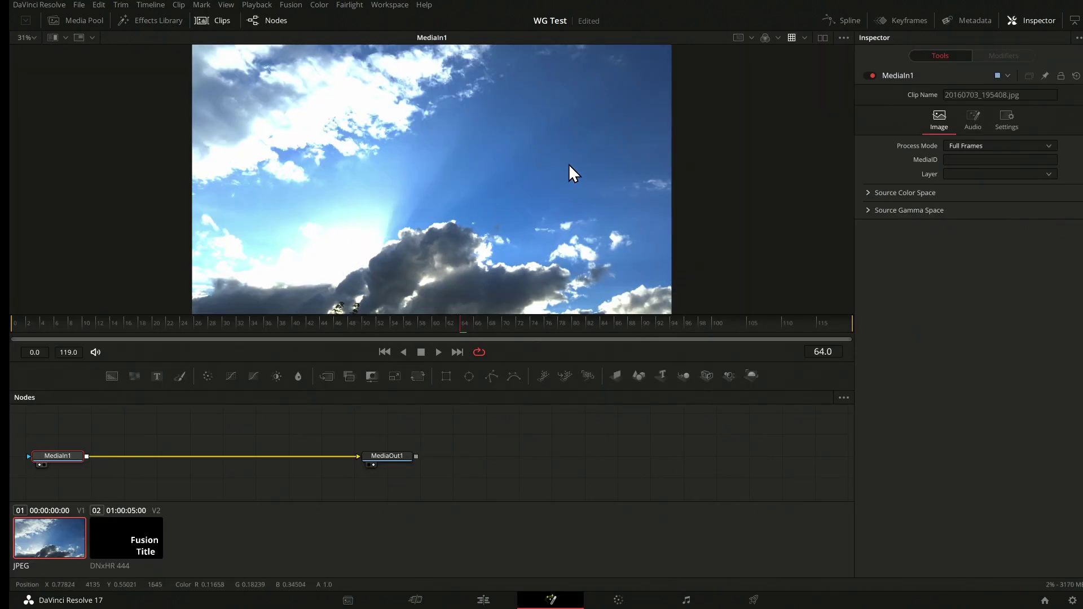
left_click(221, 20)
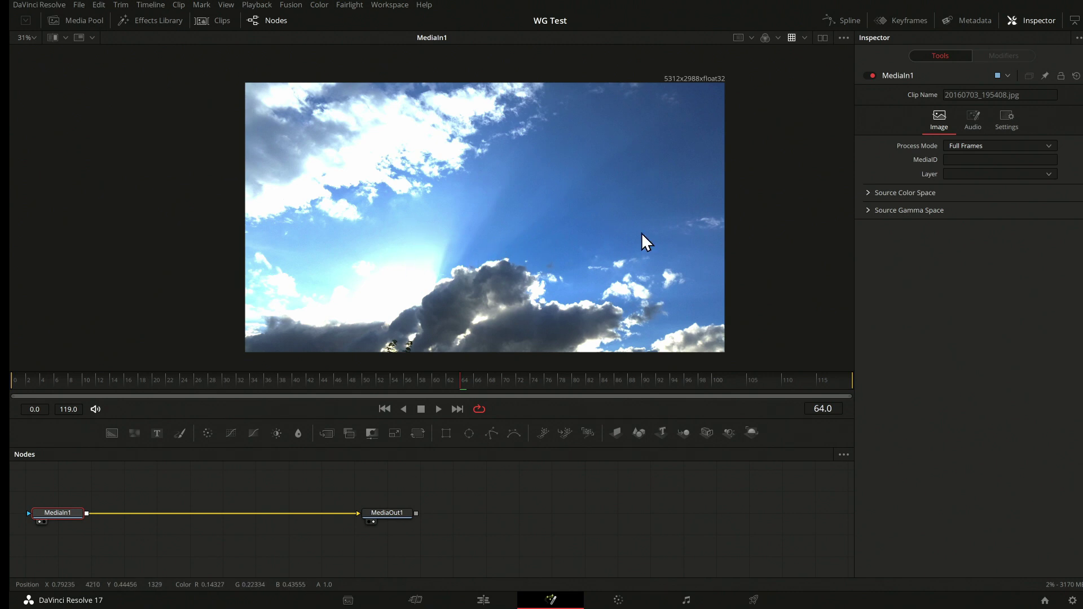
- Open the LUT editor for the current viewer and expand the settings of its Managed LUT
left_click(807, 37)
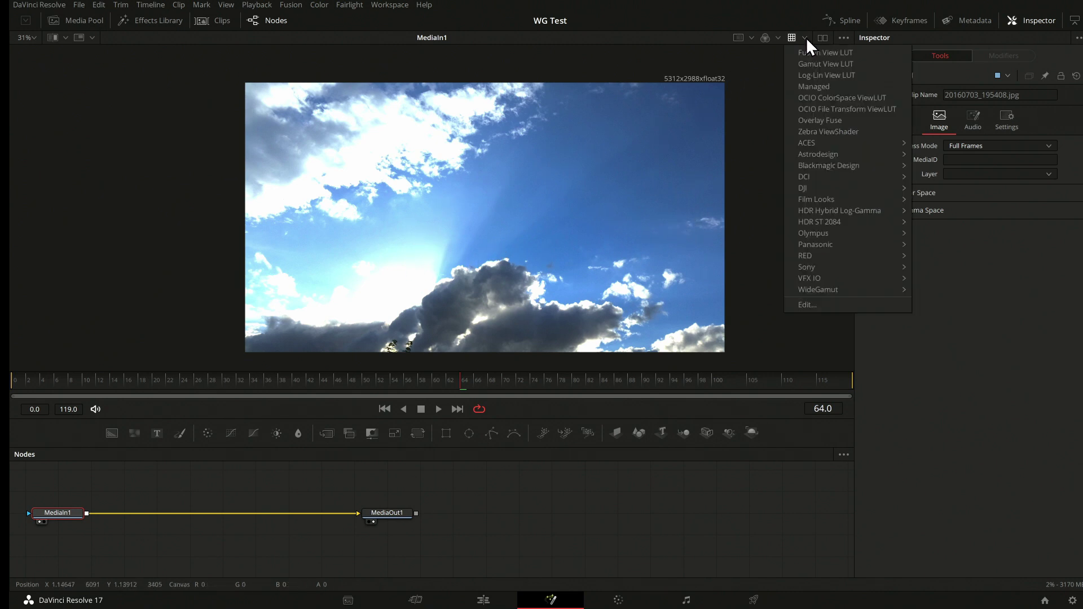
left_click(831, 304)
left_click_drag(580, 285, 785, 192)
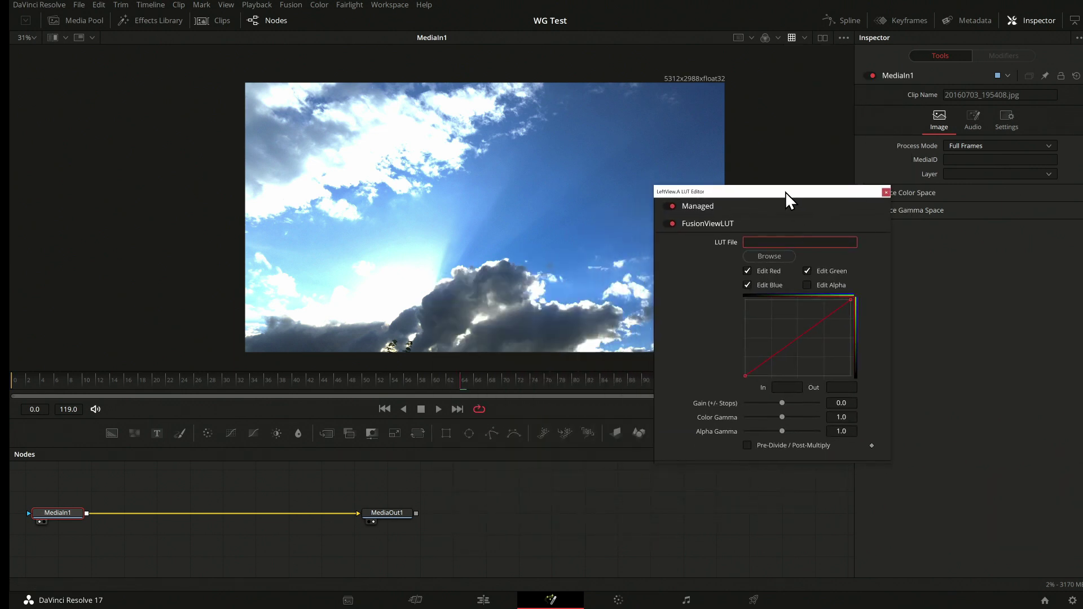
left_click(704, 206)
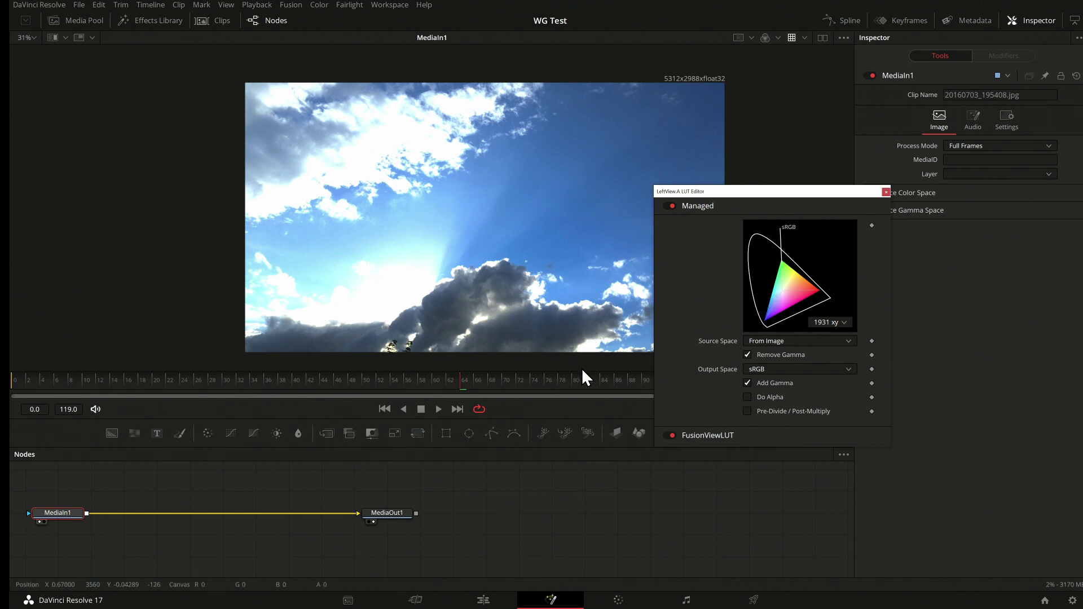
- Turn off Add Gamma and set the output space to No Change in the Managed viewer LUT, and close the editor
left_click(748, 383)
left_click(795, 370)
scroll(794, 430, "up", 10)
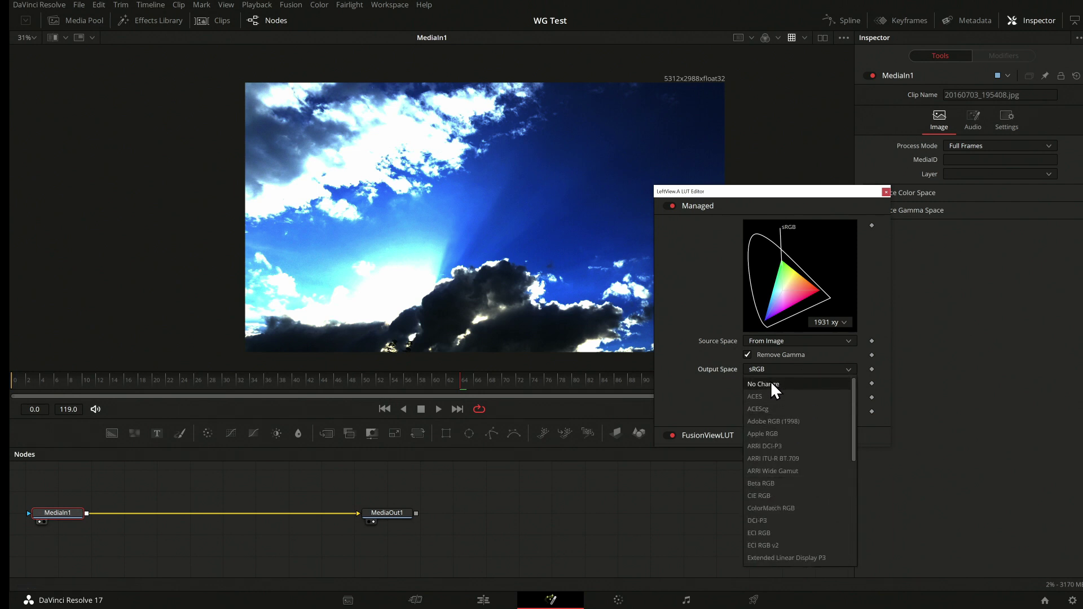
left_click(771, 384)
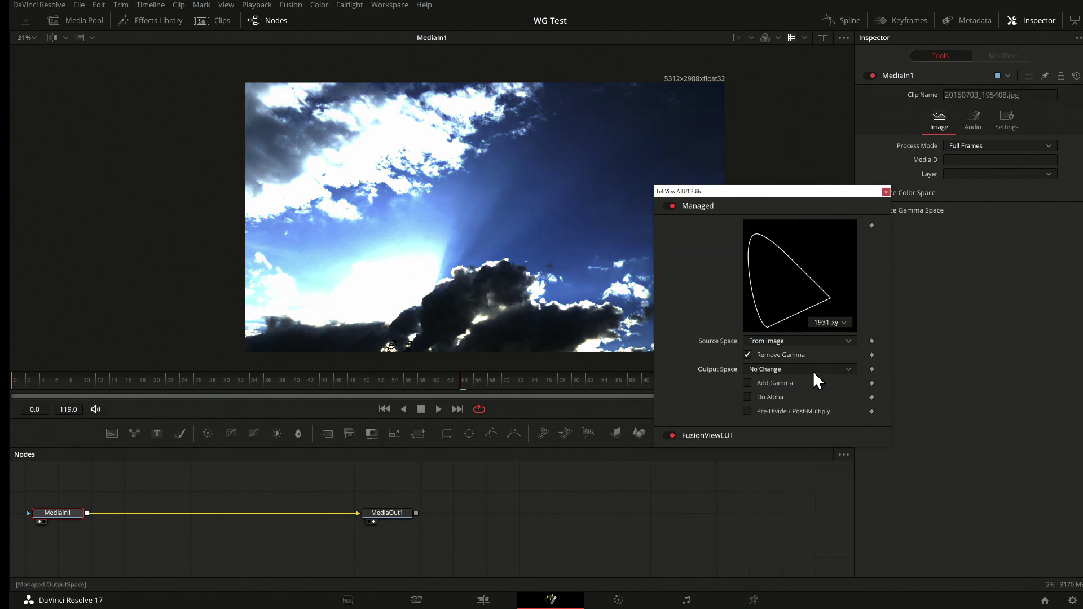
left_click(886, 192)
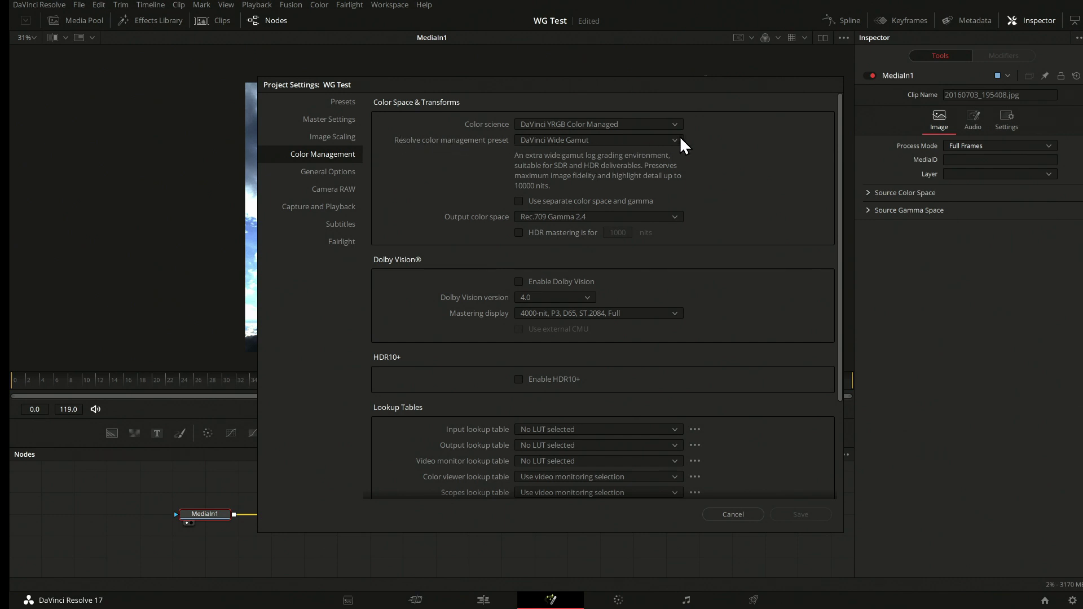
- Examine the detailed options of the Custom color management preset in the project settings without saving
left_click(585, 141)
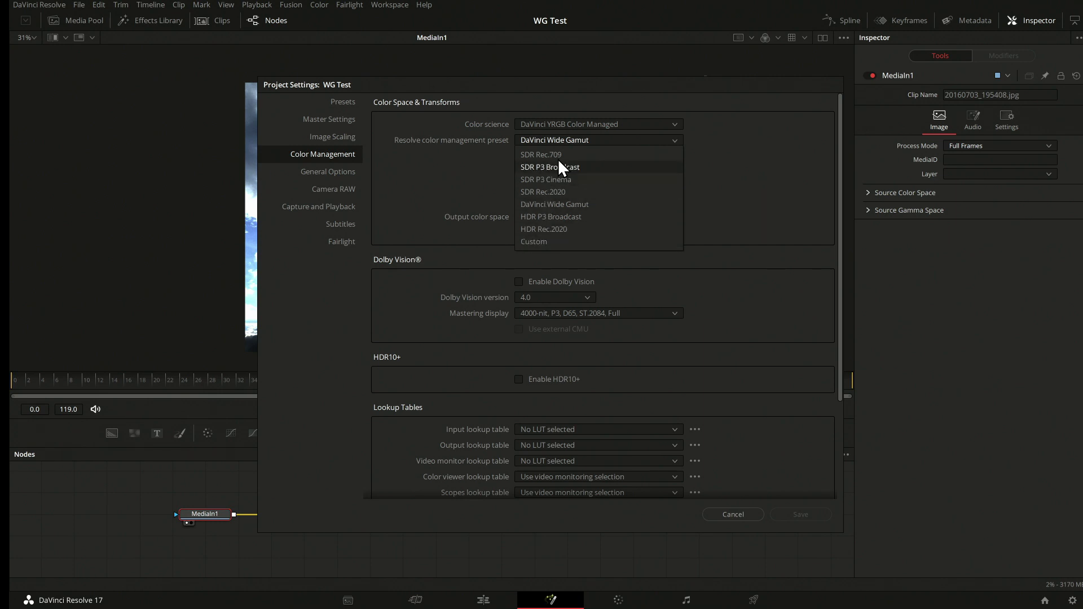
left_click(536, 242)
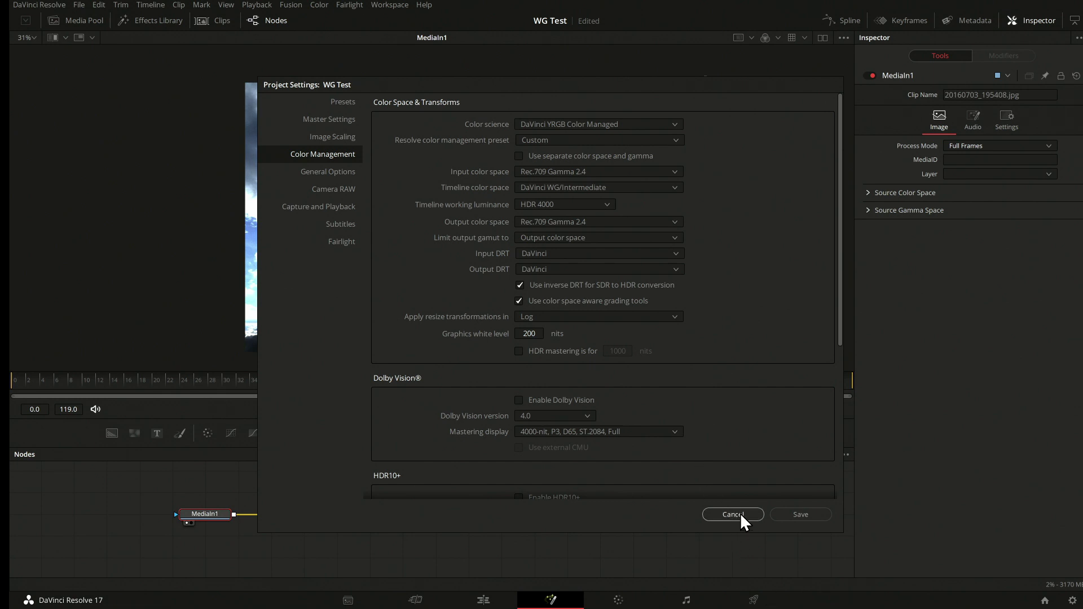
- Add a Color Space Transform node to the node graph and connect the output of MediaOut1 to it
left_click(533, 514)
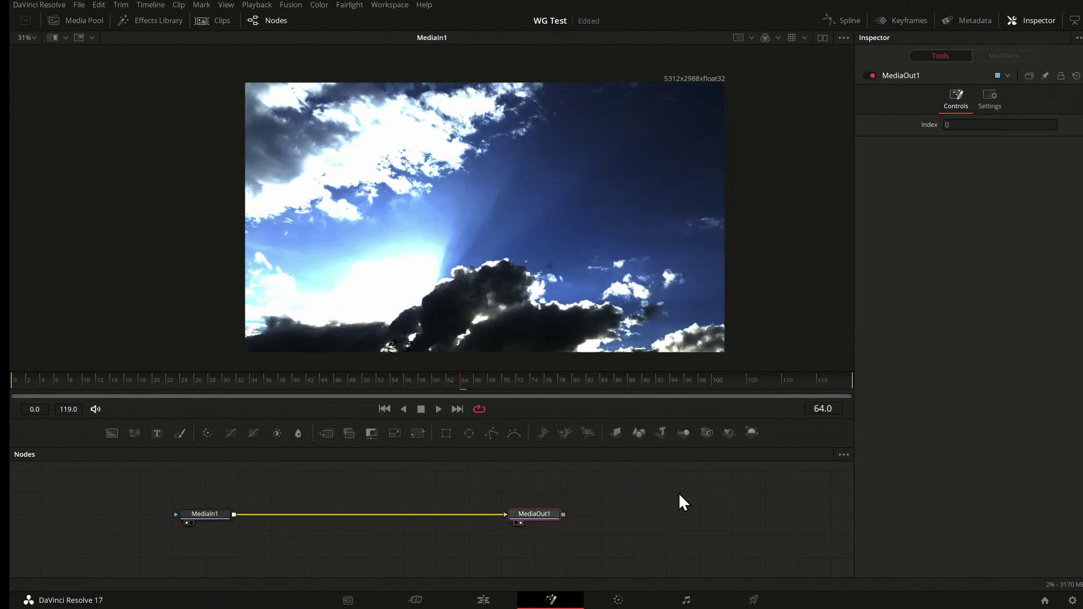
key("shift+space")
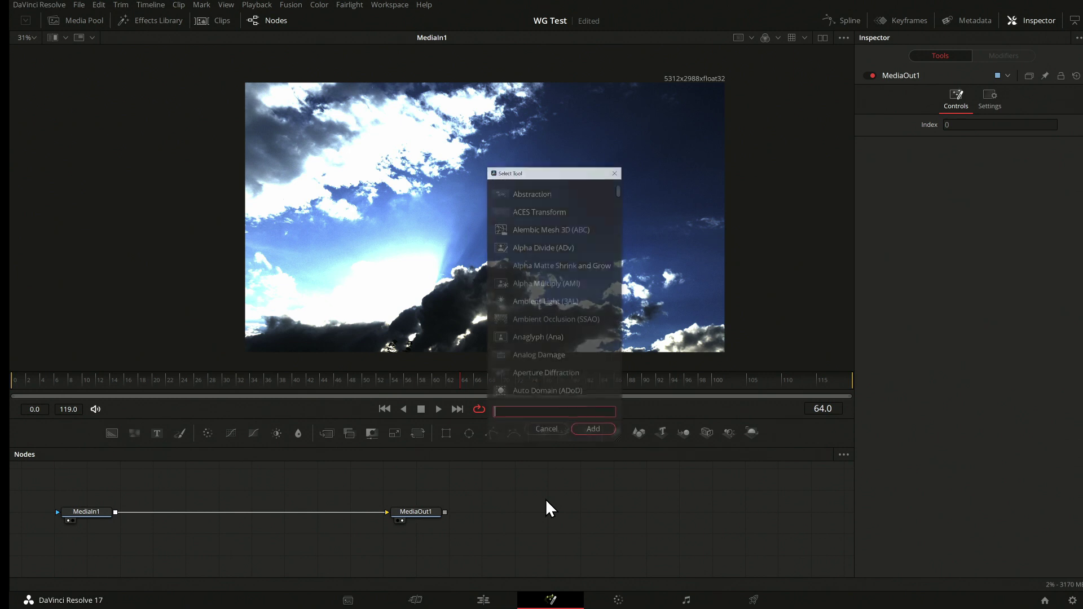
type("coll")
key("BackSpace")
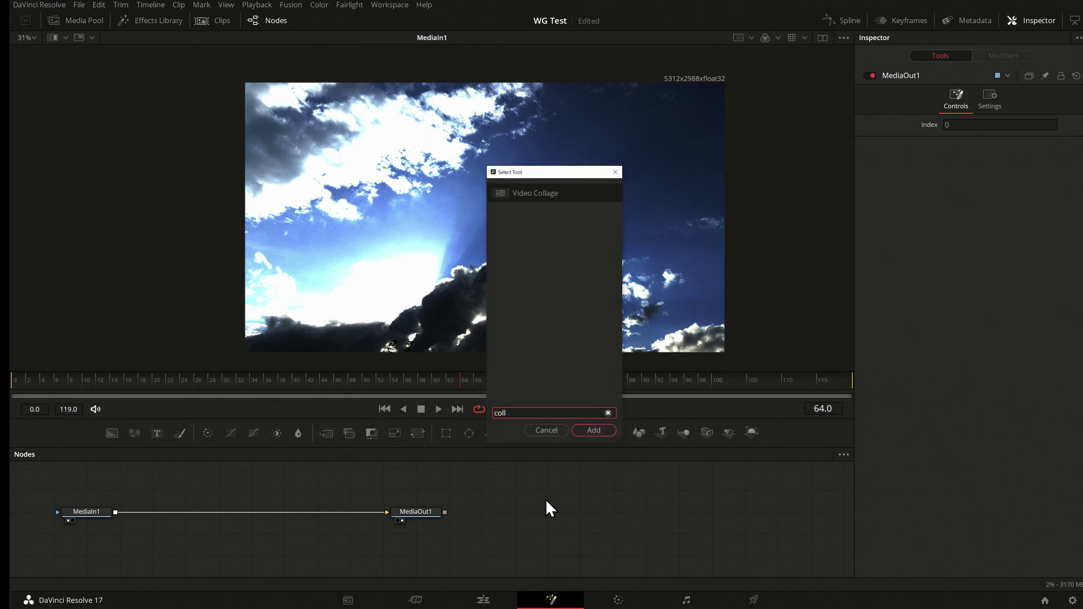
key("Down")
key("Down")
key("Down")
key("Down")
key("Down")
key("Down")
key("Down")
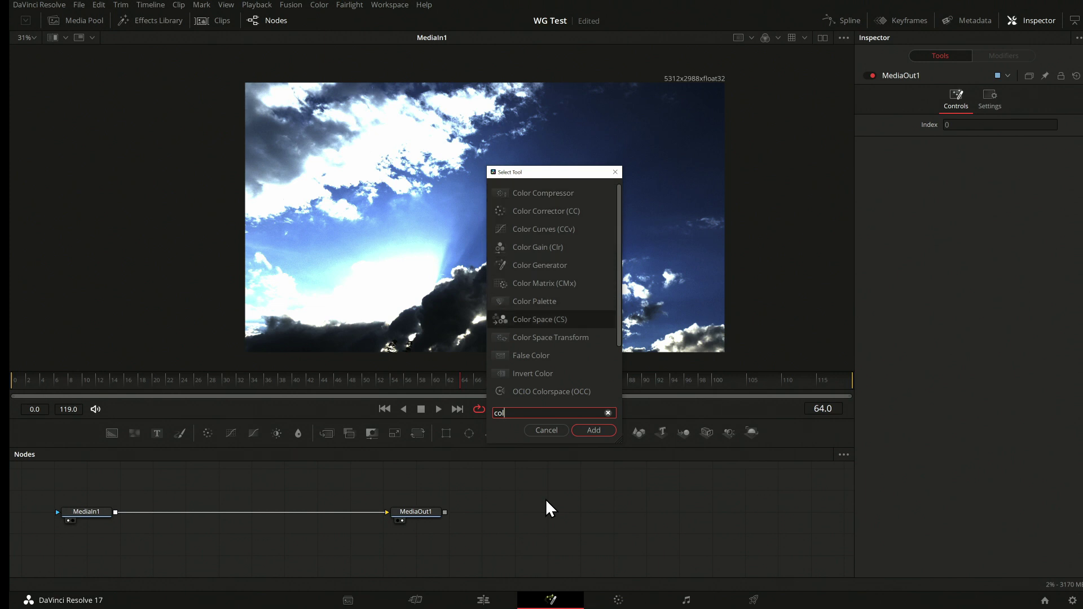
key("Down")
key("Return")
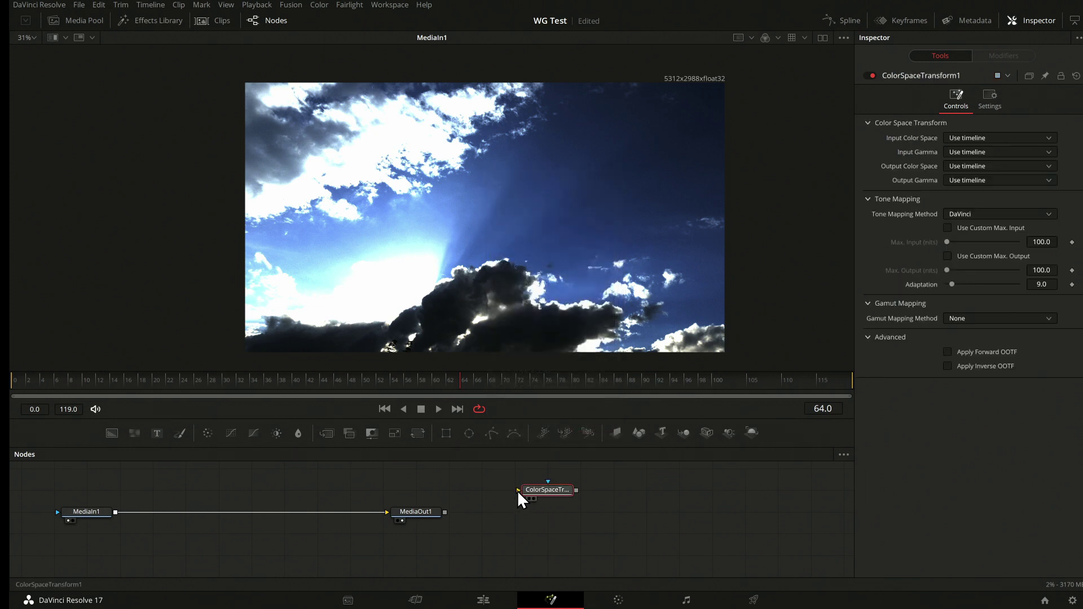
left_click_drag(445, 512, 524, 515)
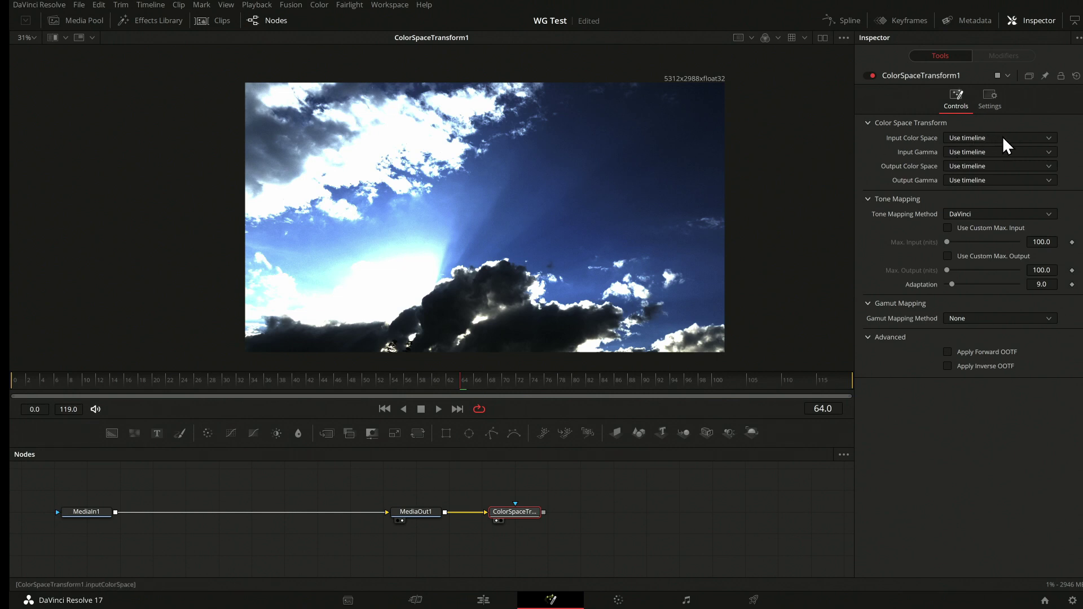
- Set the Color Space Transform's input gamma to Linear and its output gamma to DaVinci Intermediate
left_click(1001, 151)
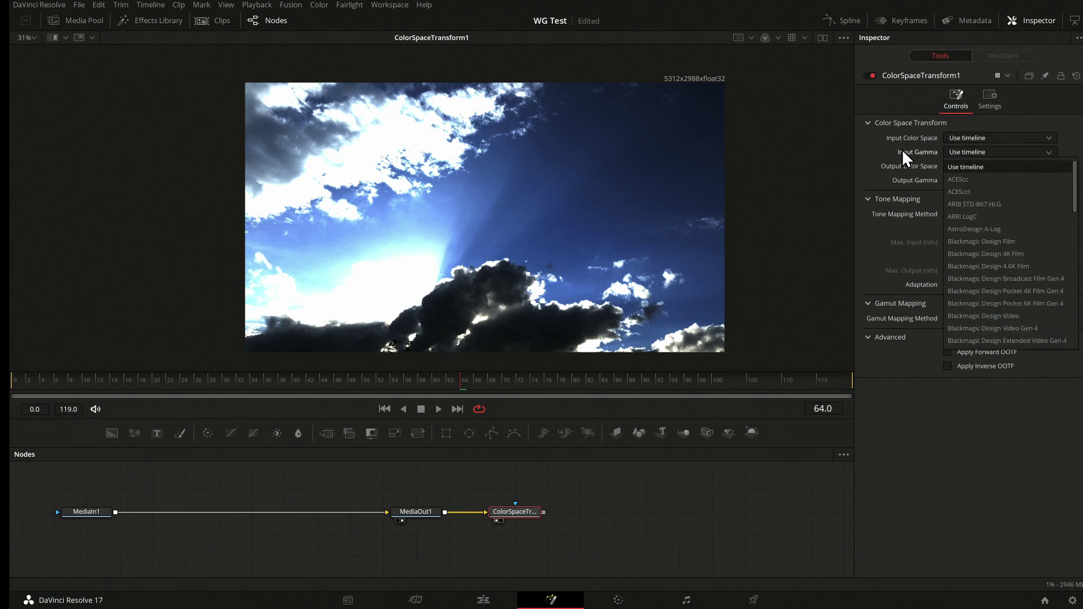
scroll(994, 246, "down", 5)
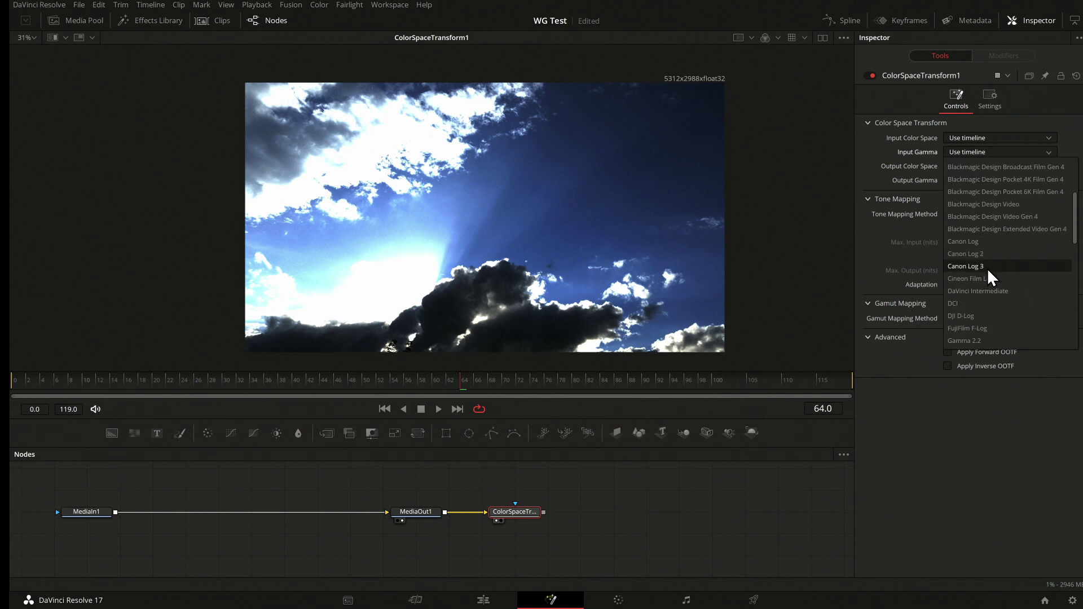
left_click(958, 275)
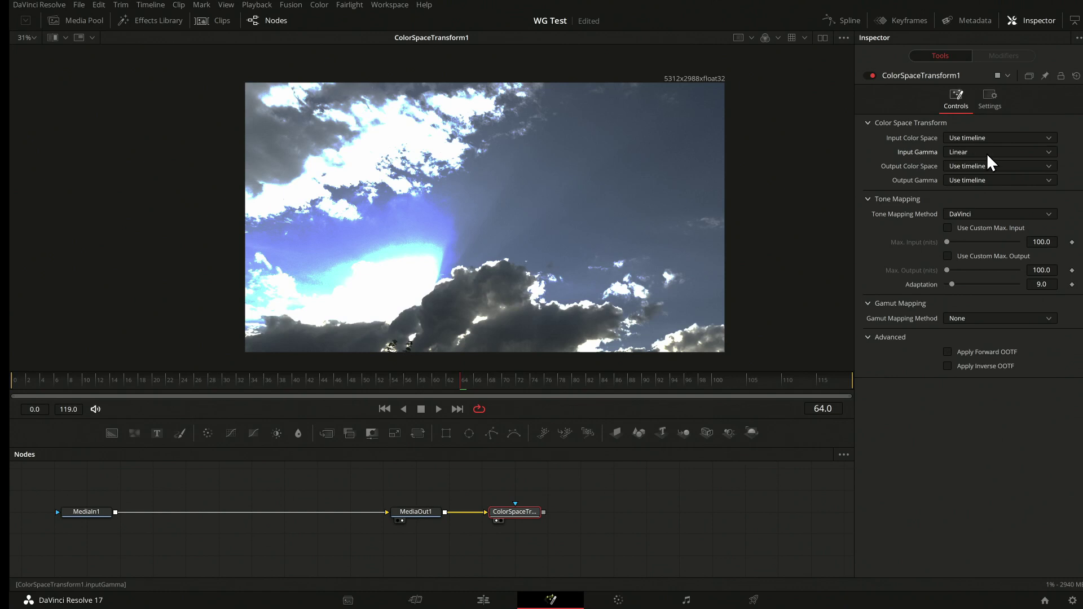
left_click(976, 179)
scroll(990, 231, "down", 3)
scroll(989, 231, "down", 3)
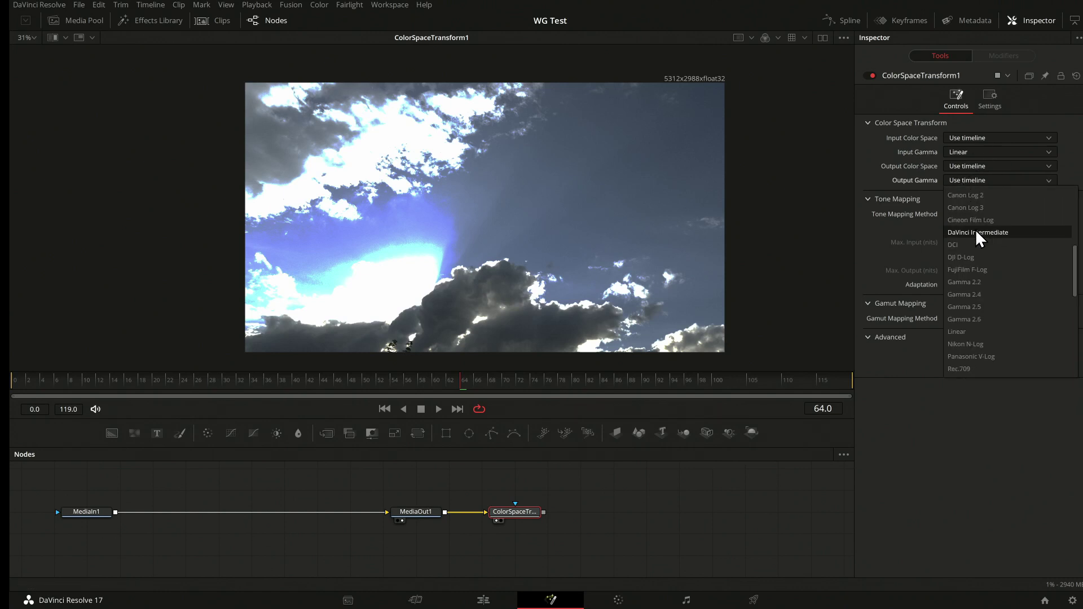
left_click(976, 230)
- Set the Color Space Transform's tone mapping method to None and its output gamma to Use timeline
left_click(996, 213)
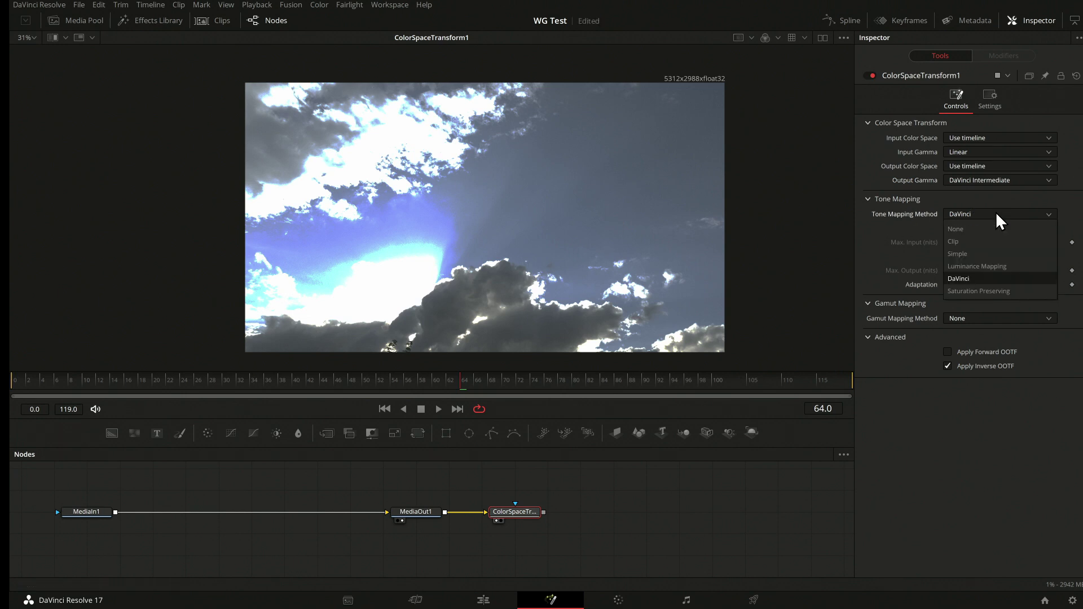
left_click(966, 230)
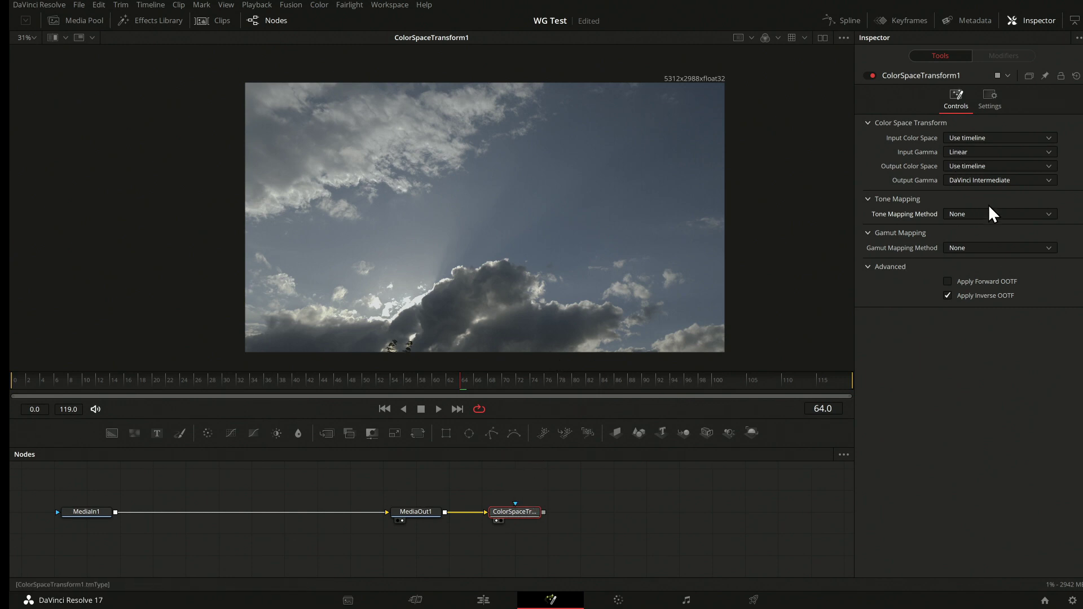
left_click(952, 180)
scroll(969, 196, "up", 3)
left_click(966, 195)
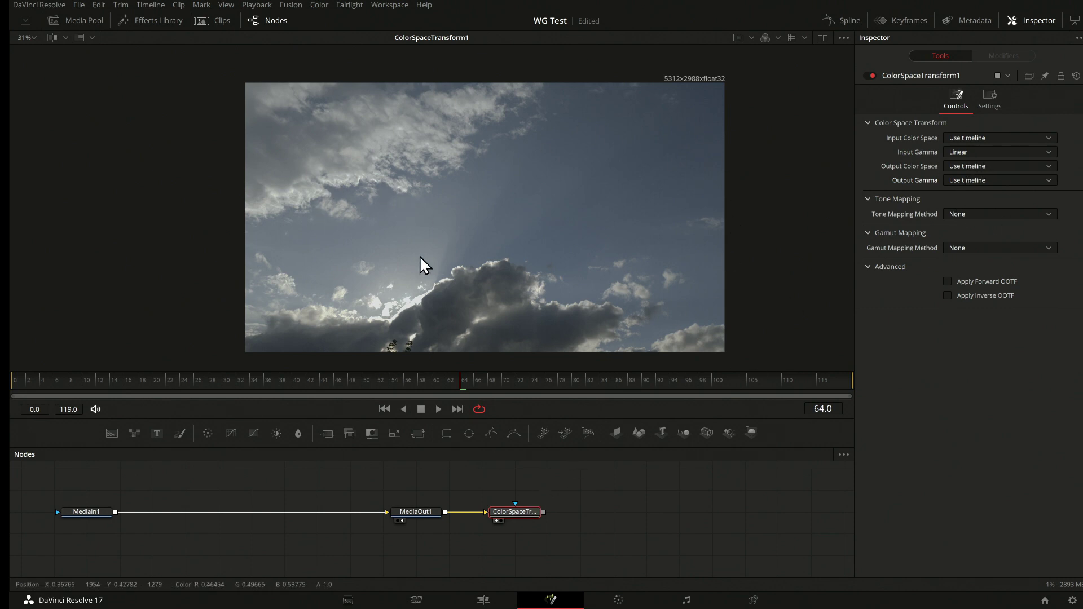
- Switch to dual viewers, with MediaOut1 in the first and the Color Space Transform in the second
left_click(423, 512)
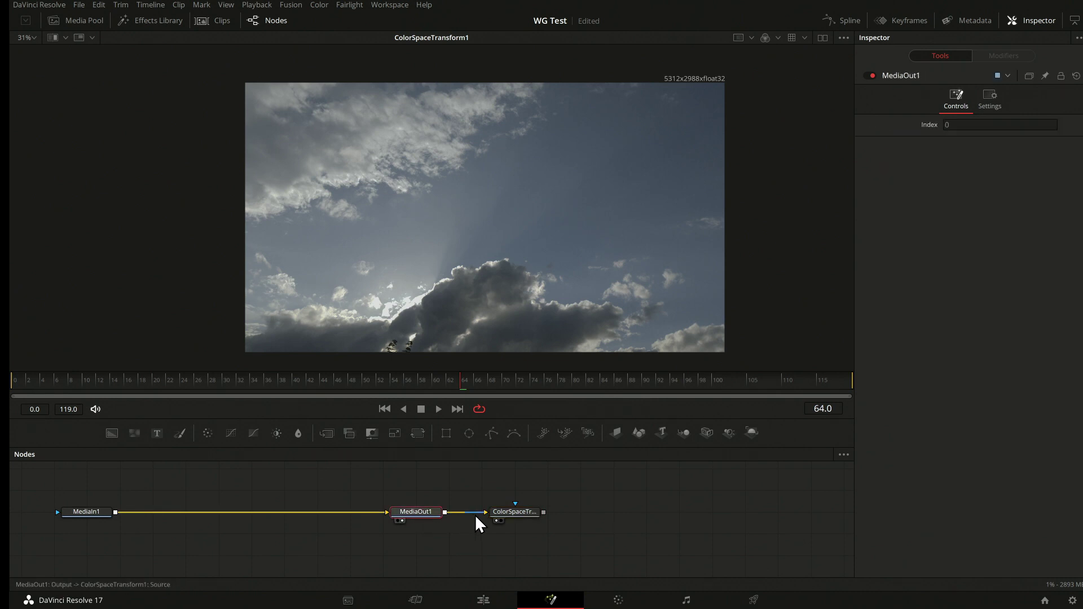
left_click(822, 38)
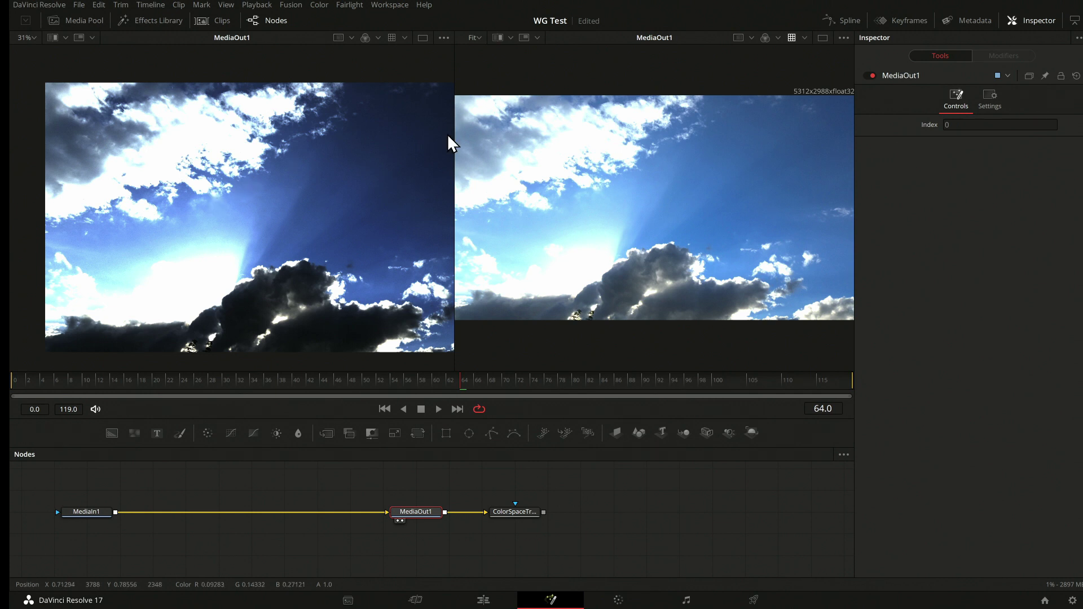
left_click(535, 514)
key("2")
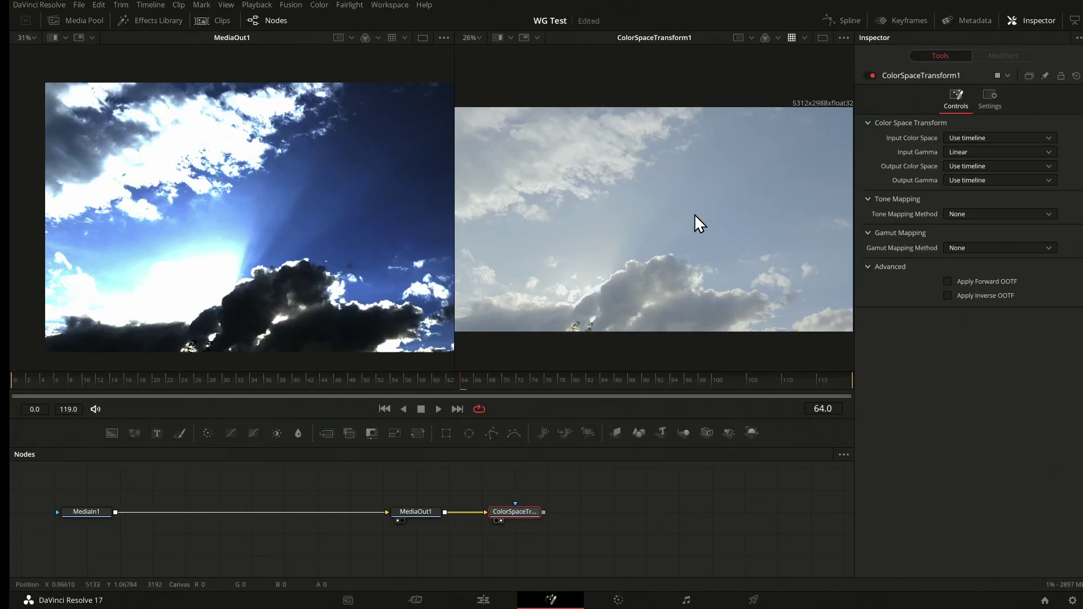
- Paste a copy of the Color Space Transform after the first, show it in the second viewer and set its input gamma to Use timeline
key("ctrl+v")
key("2")
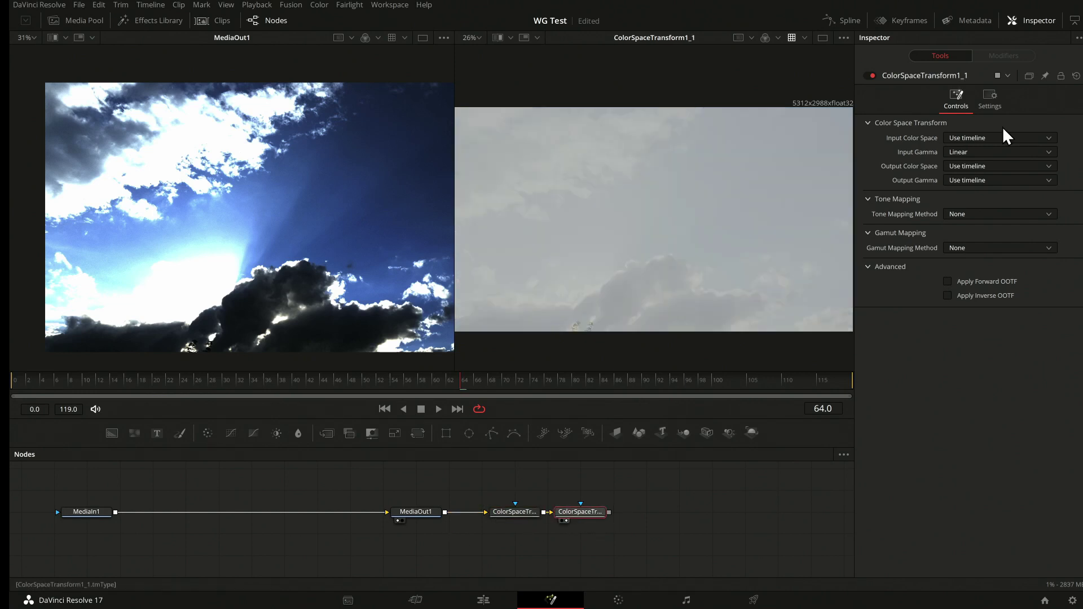
left_click(978, 152)
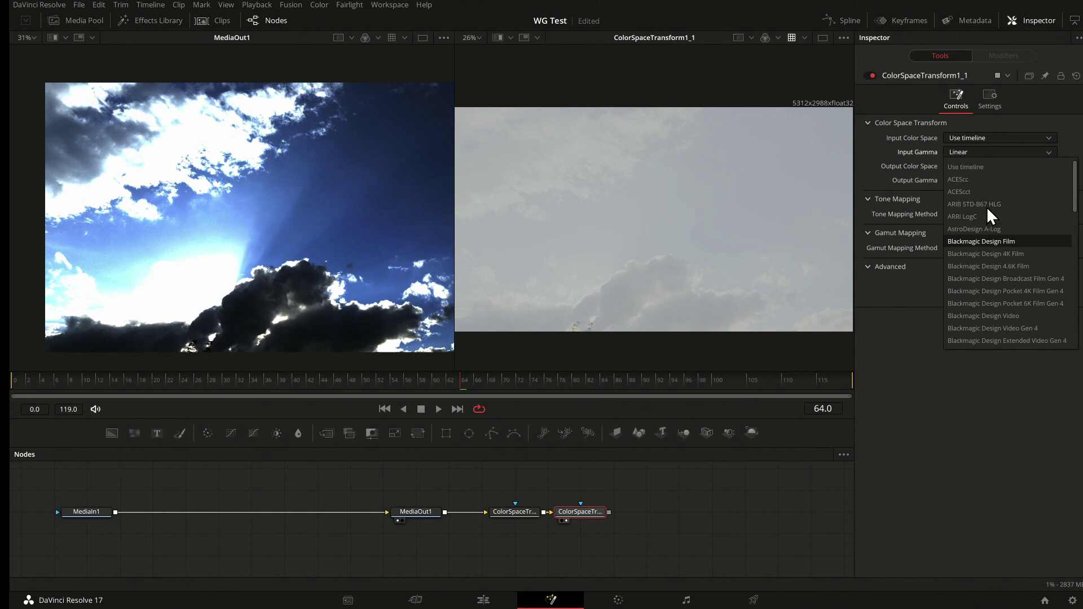
left_click(980, 168)
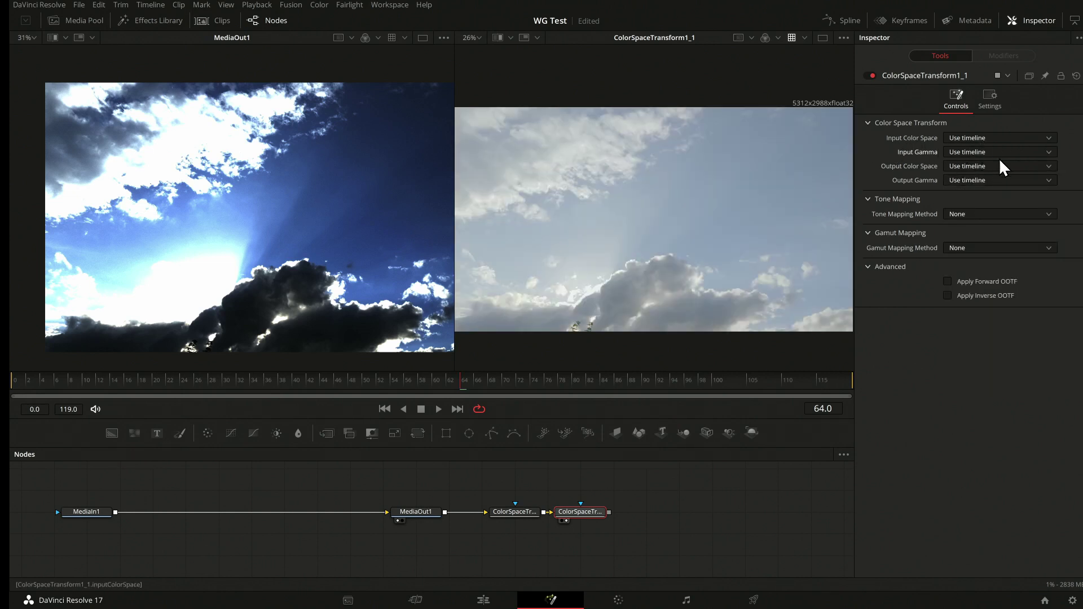
- Set the second Color Space Transform's output color space to Rec.709 and its output gamma to Gamma 2.4
left_click(979, 165)
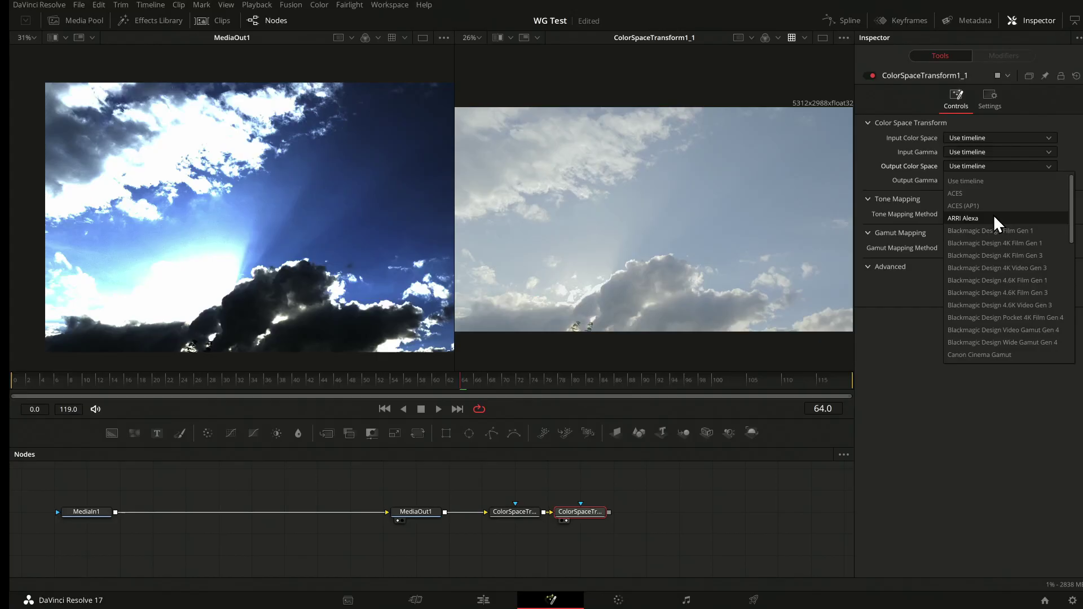
scroll(993, 214, "down", 5)
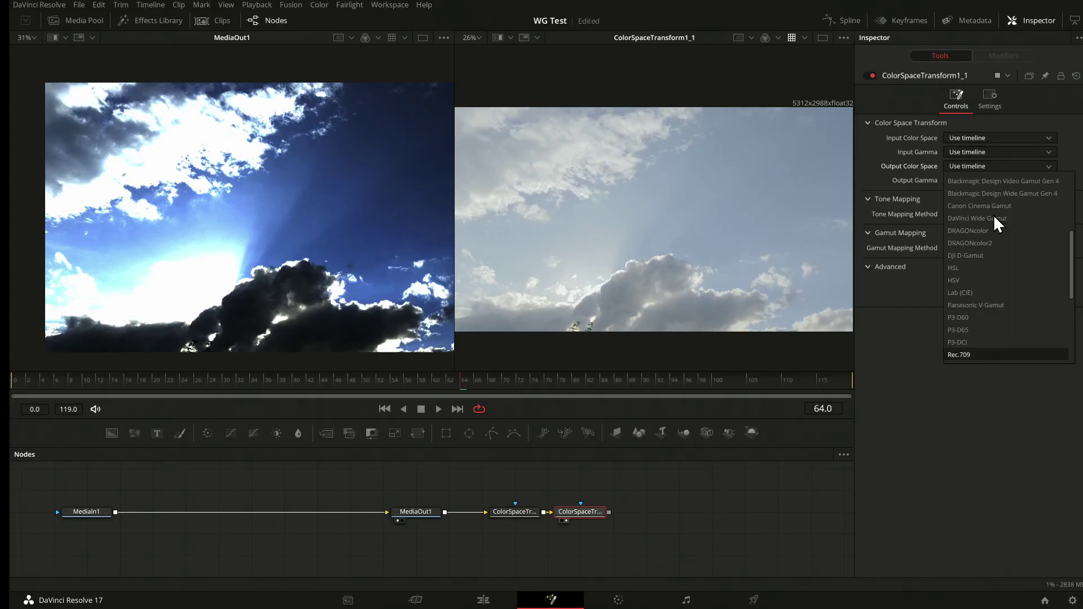
left_click(964, 354)
left_click(976, 179)
scroll(997, 235, "down", 7)
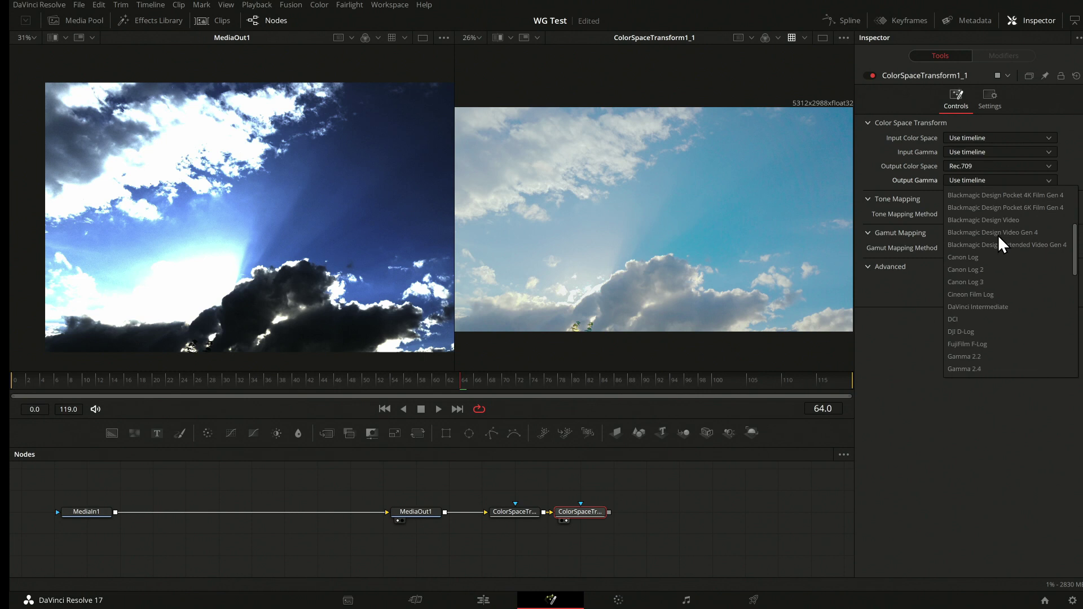
left_click(974, 294)
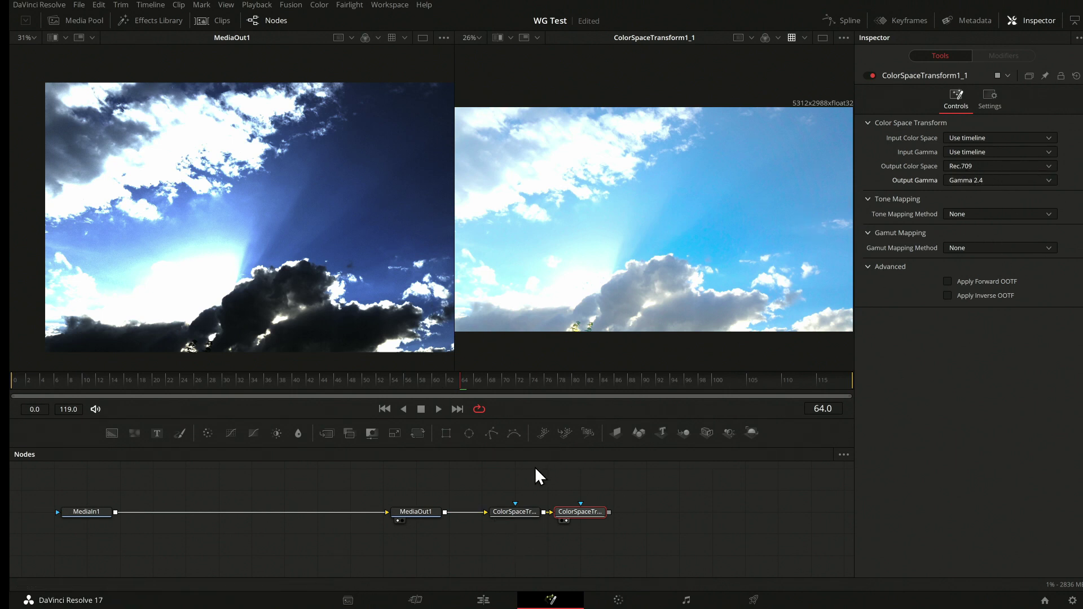
- Review both Color Space Transform nodes, save the project and turn off the LUT in the second viewer
left_click(509, 516)
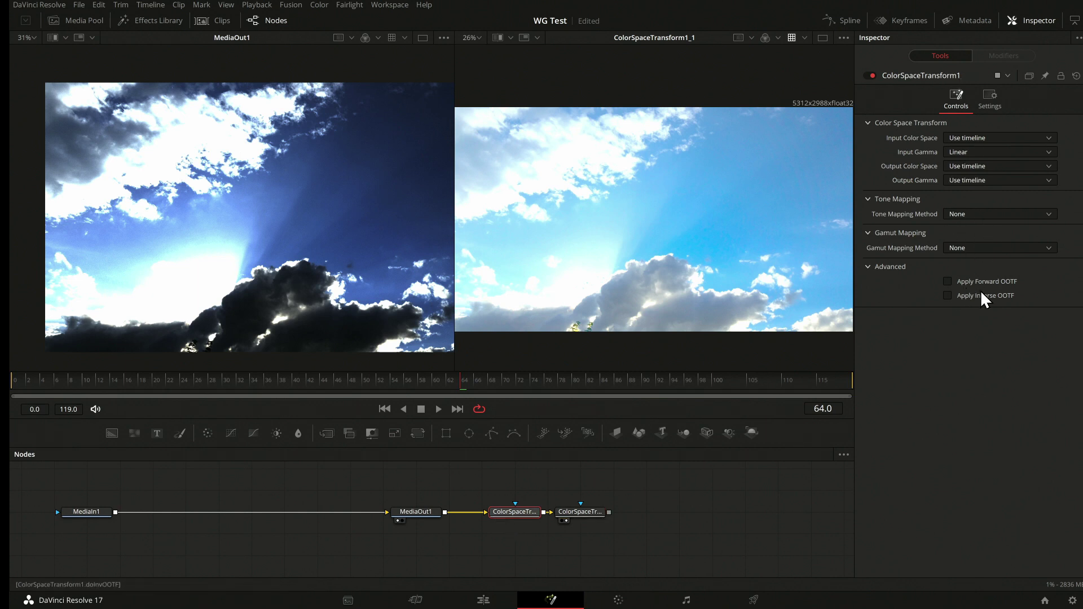
left_click(587, 515)
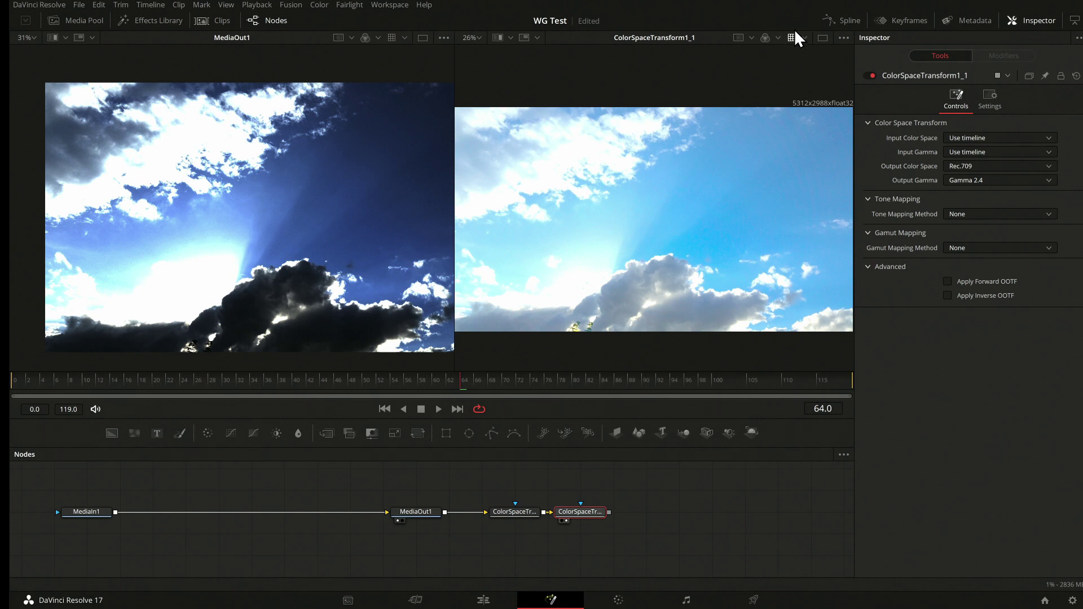
key("ctrl+s")
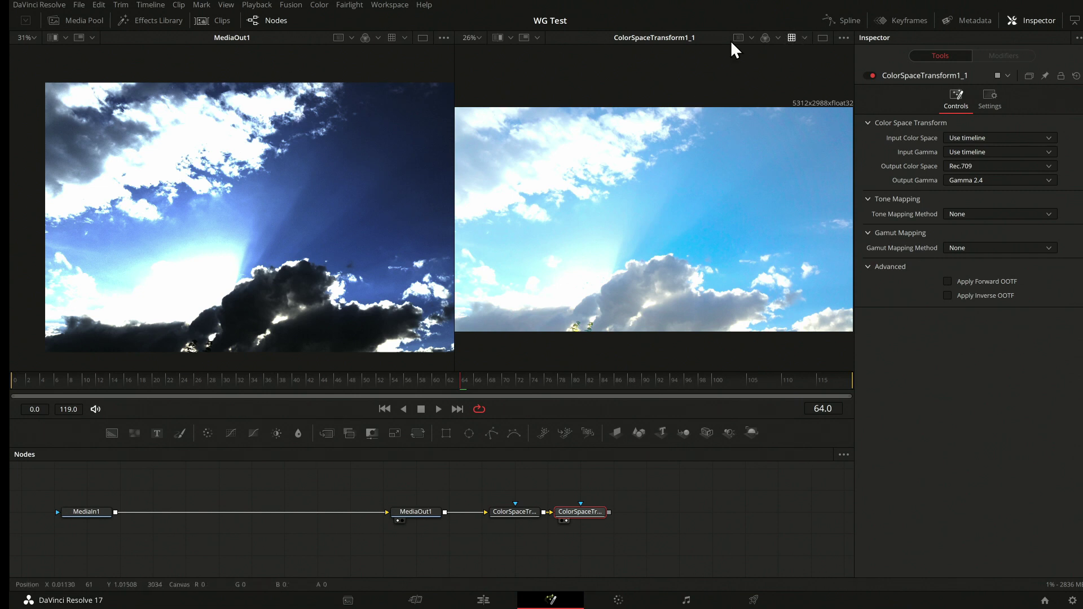
left_click(790, 38)
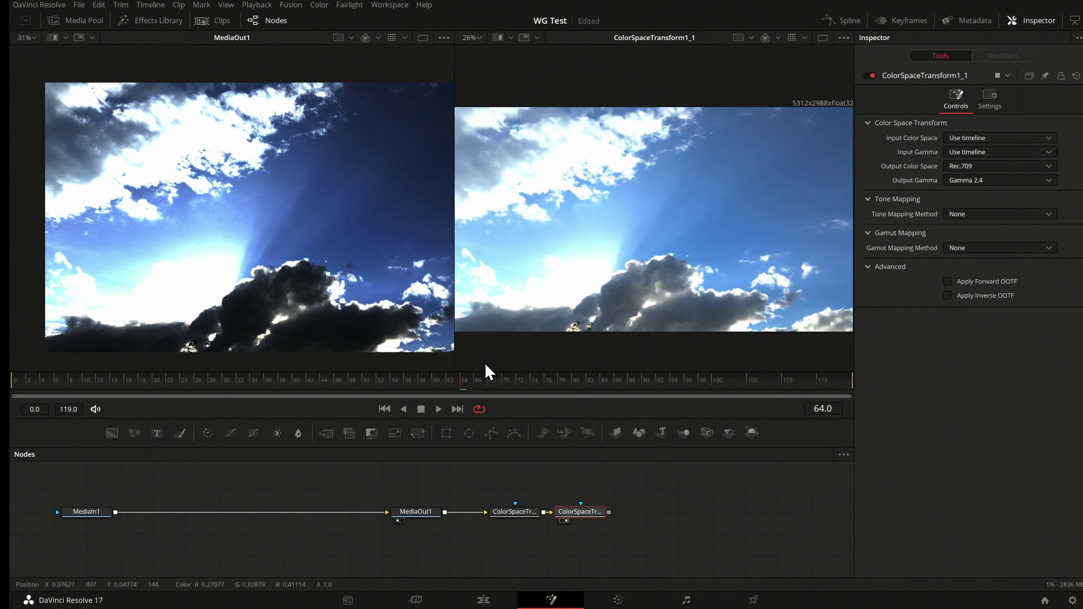
- Compare the first and second Color Space Transform outputs in the second viewer
left_click(533, 512)
key("2")
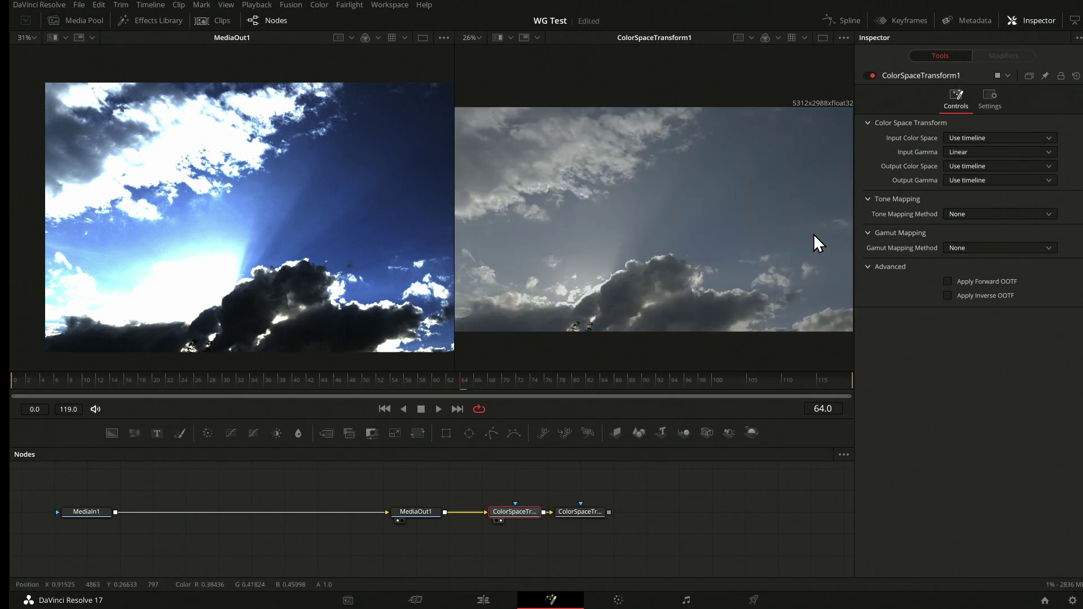
left_click(575, 511)
key("2")
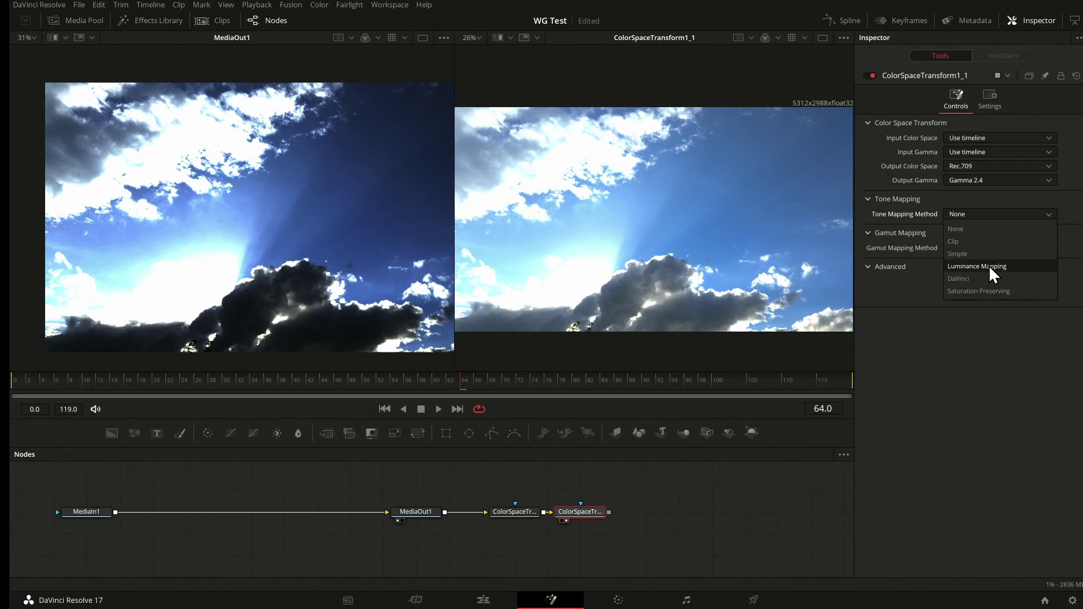
- Set the second Color Space Transform's tone mapping method to DaVinci with a custom maximum input of 4000 nits
left_click(954, 277)
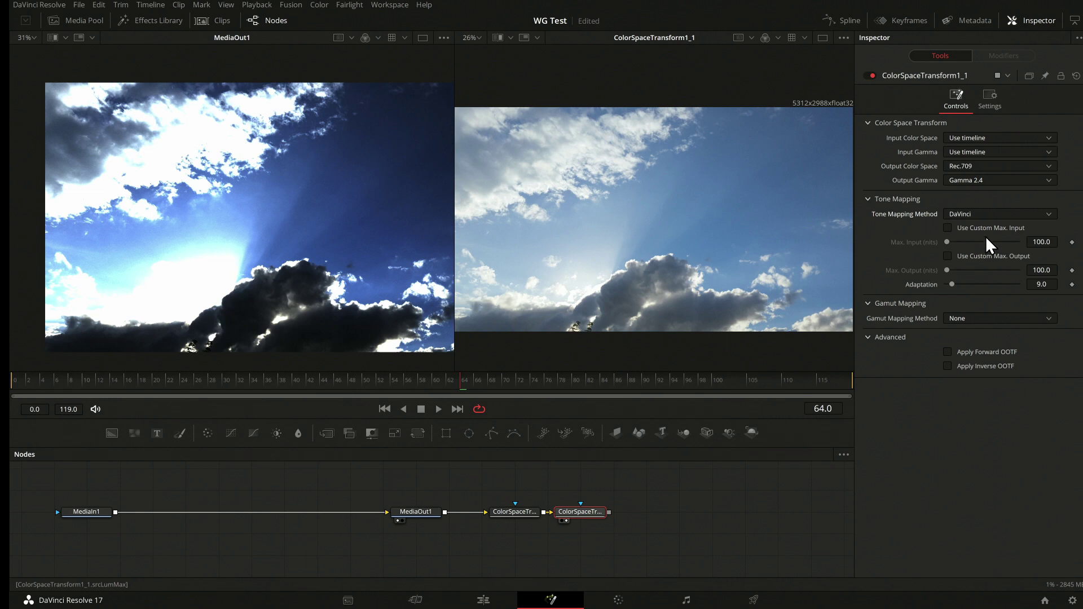
left_click(948, 228)
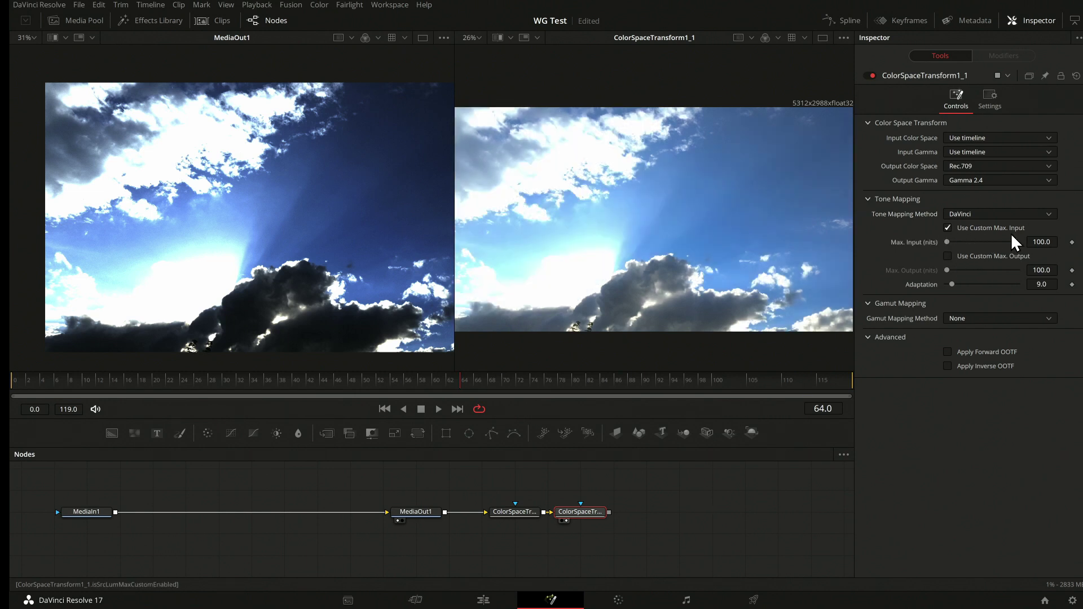
left_click_drag(946, 239, 965, 241)
left_click(1030, 242)
type("4000")
key("Tab")
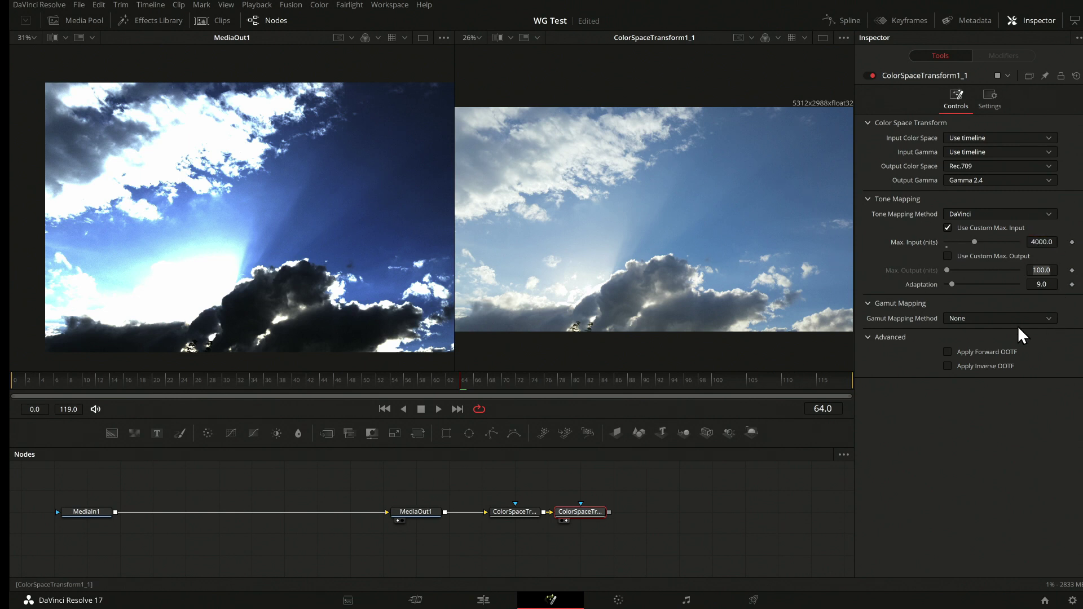
- Review the Resolve color management presets in the project's color management settings
left_click(1073, 600)
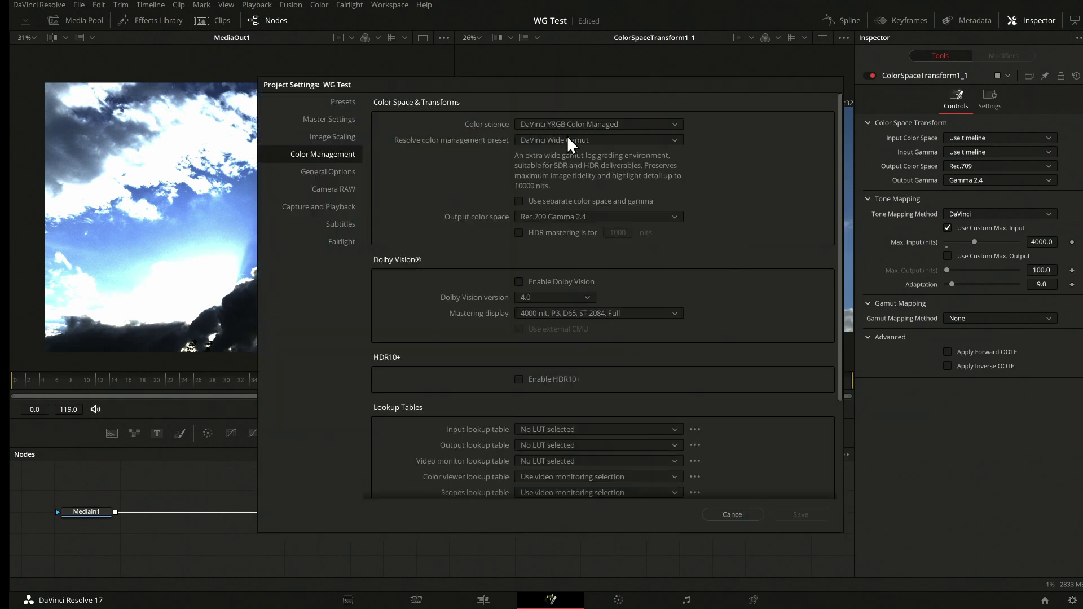
left_click(568, 140)
left_click(556, 240)
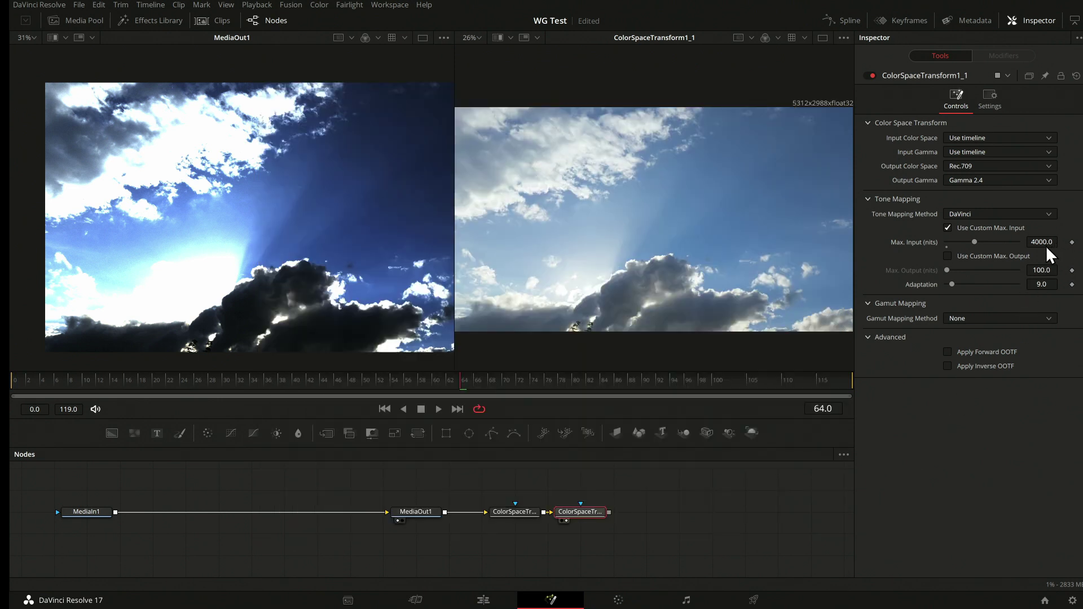
- Enable Apply Forward OOTF on the second Color Space Transform and return to a single viewer
left_click(948, 351)
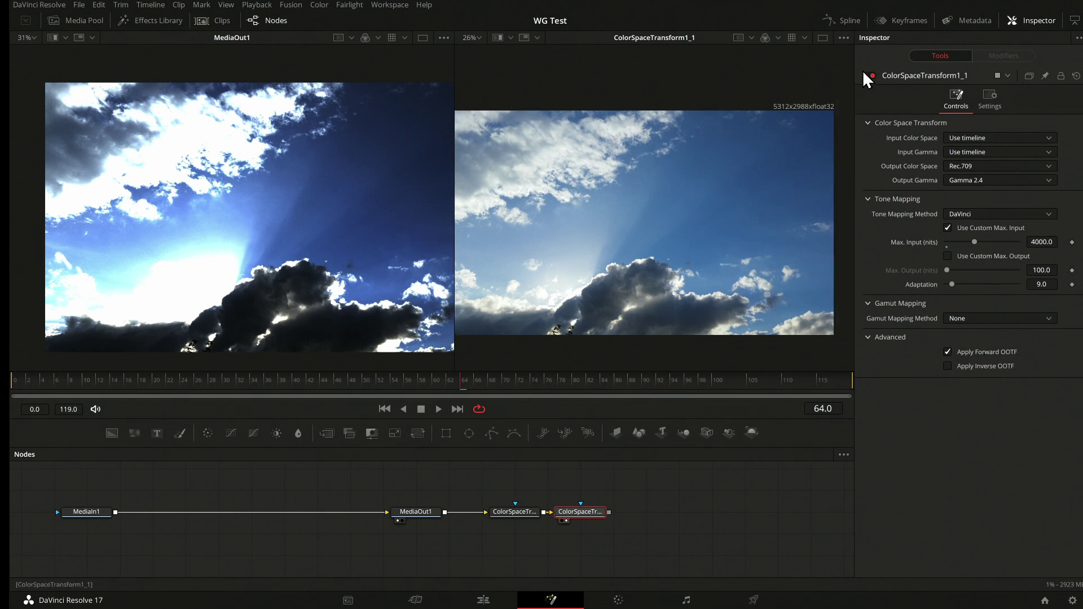
left_click(824, 38)
scroll(444, 228, "up", 5)
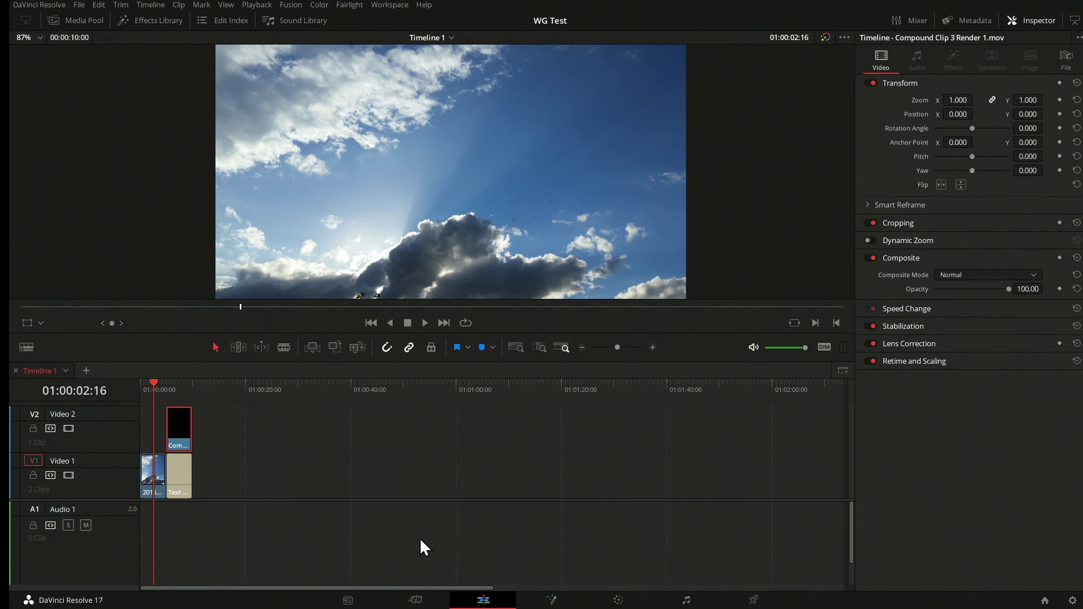
- Return to the Fusion page, show the second Color Space Transform and group both Color Space Transform nodes
left_click(551, 599)
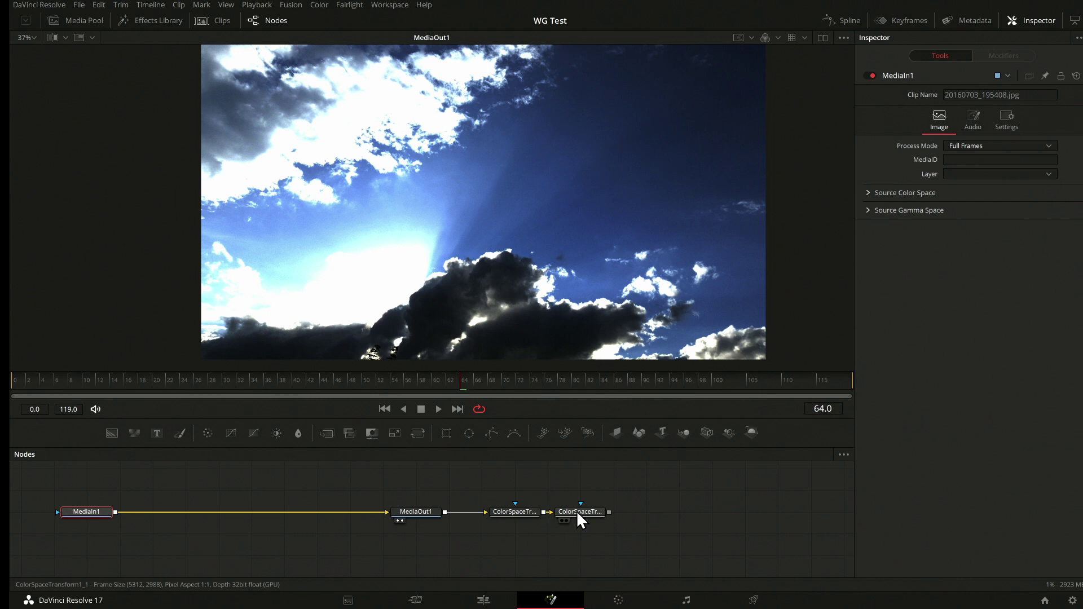
left_click(577, 510)
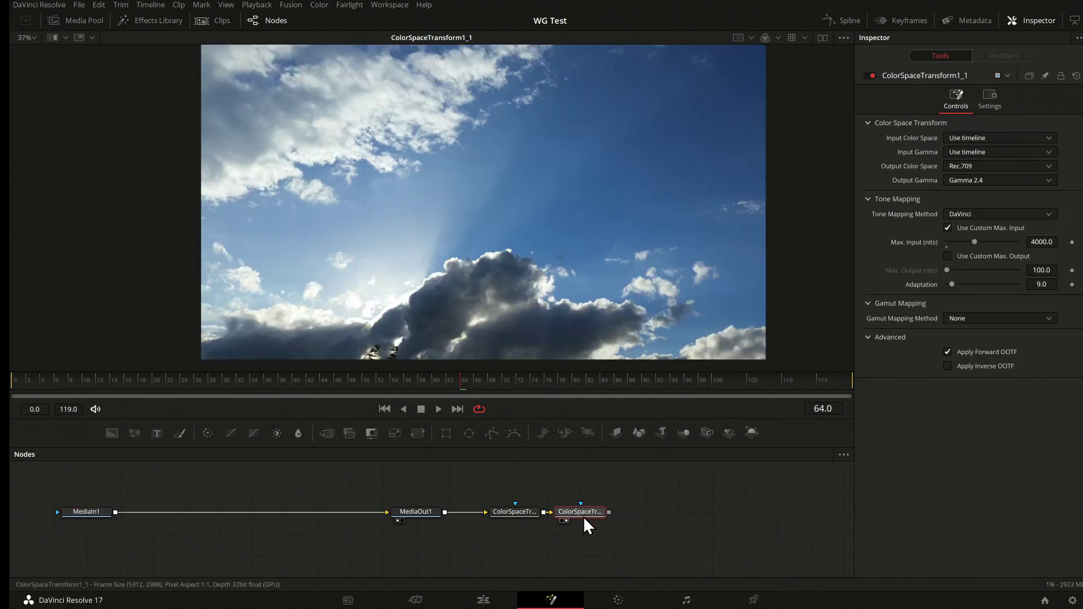
left_click_drag(657, 505, 515, 545)
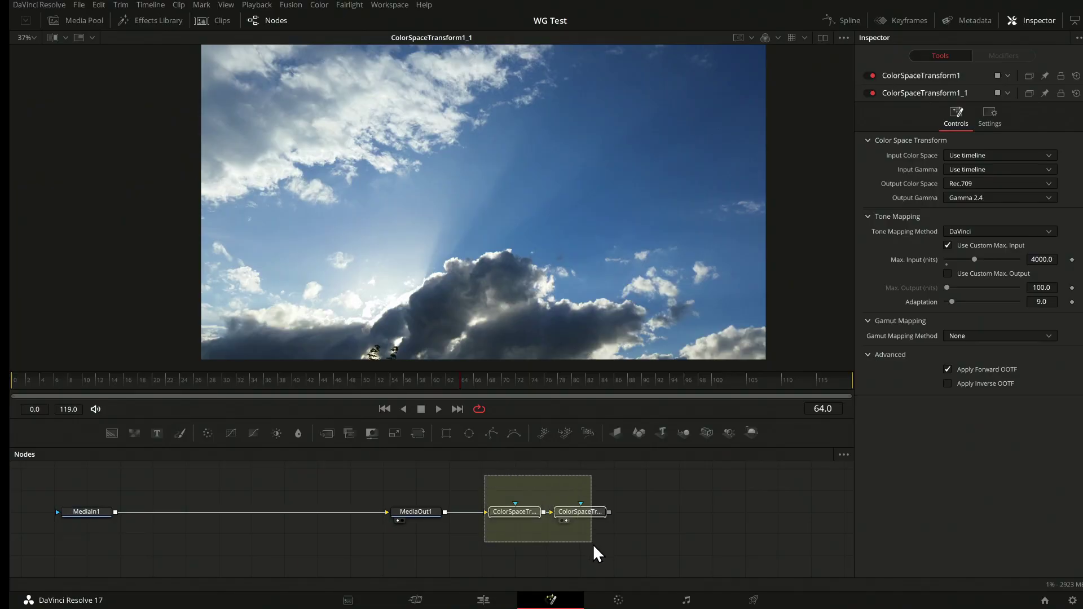
left_click_drag(593, 546, 596, 542)
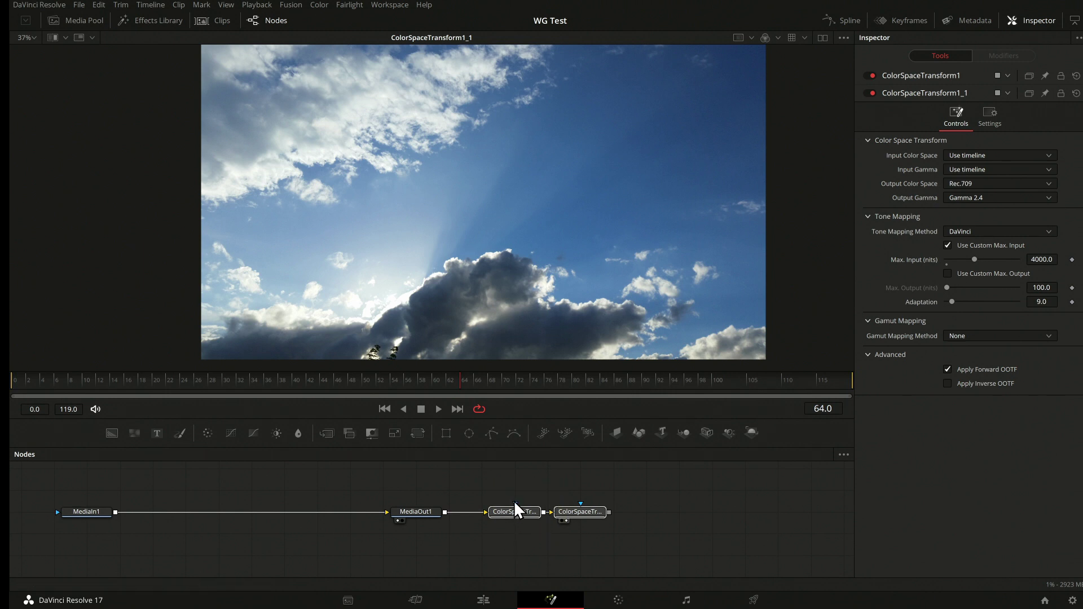
left_click_drag(607, 479, 500, 547)
left_click(518, 511)
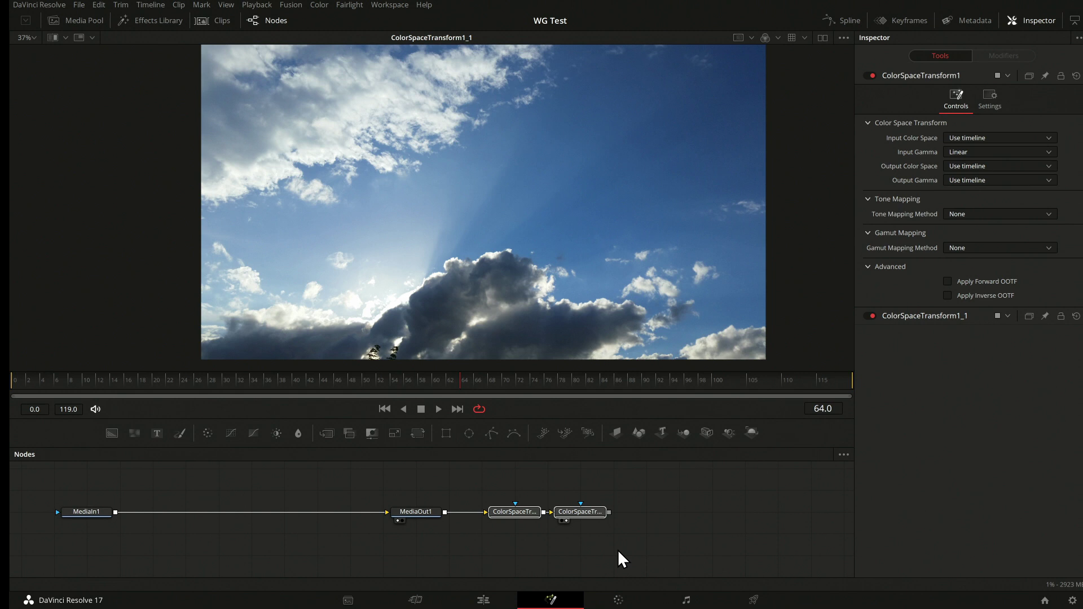
key("ctrl+g")
- Save the group's settings as WG-Rec709_2_4 in Fusion's Macros folder
right_click(554, 510)
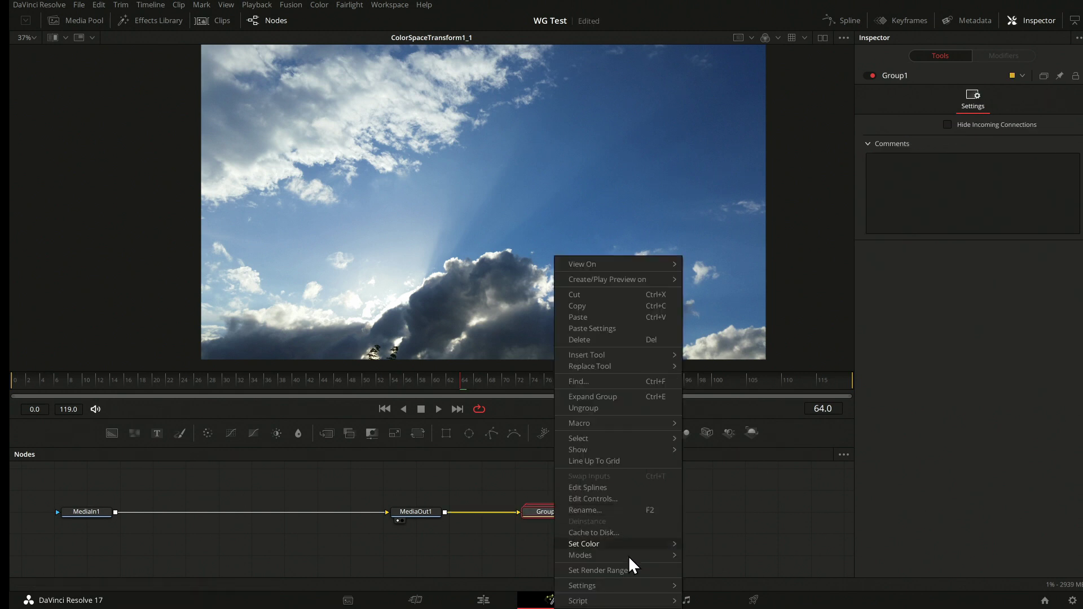
mouse_move(639, 587)
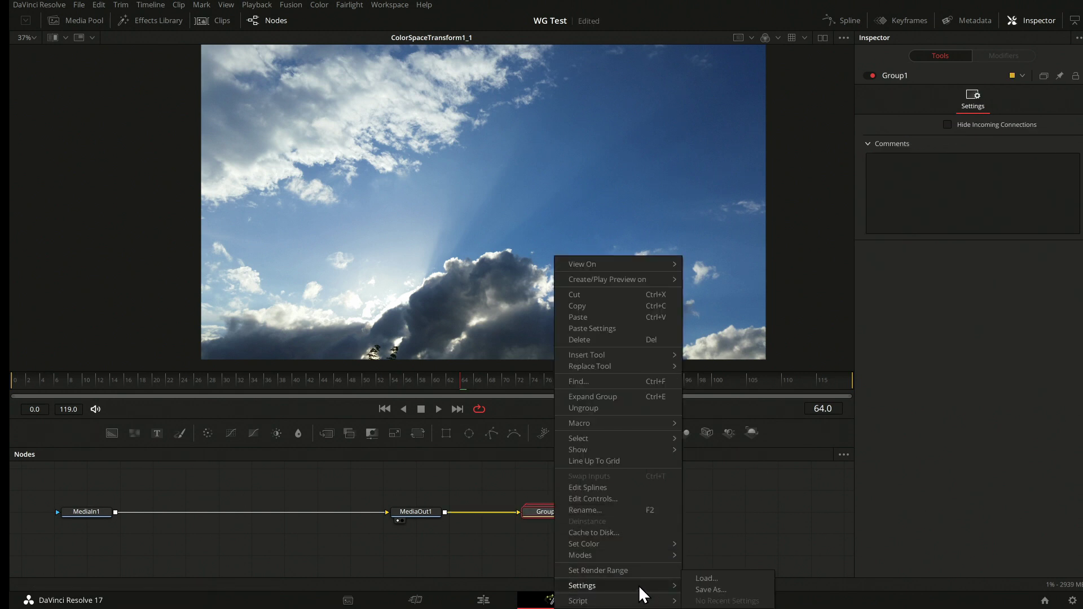
left_click(711, 590)
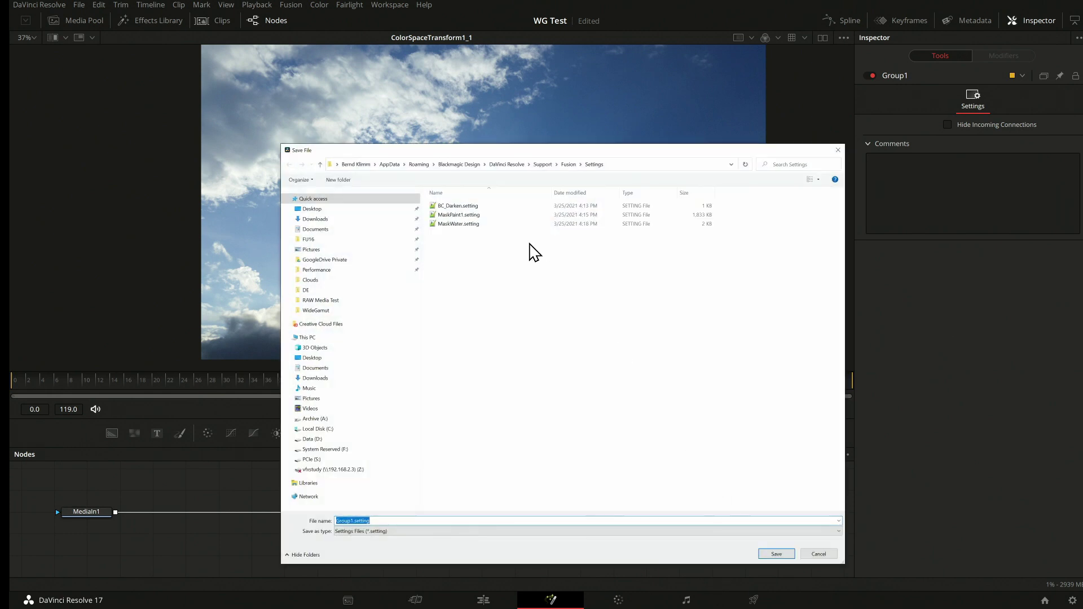
left_click(567, 165)
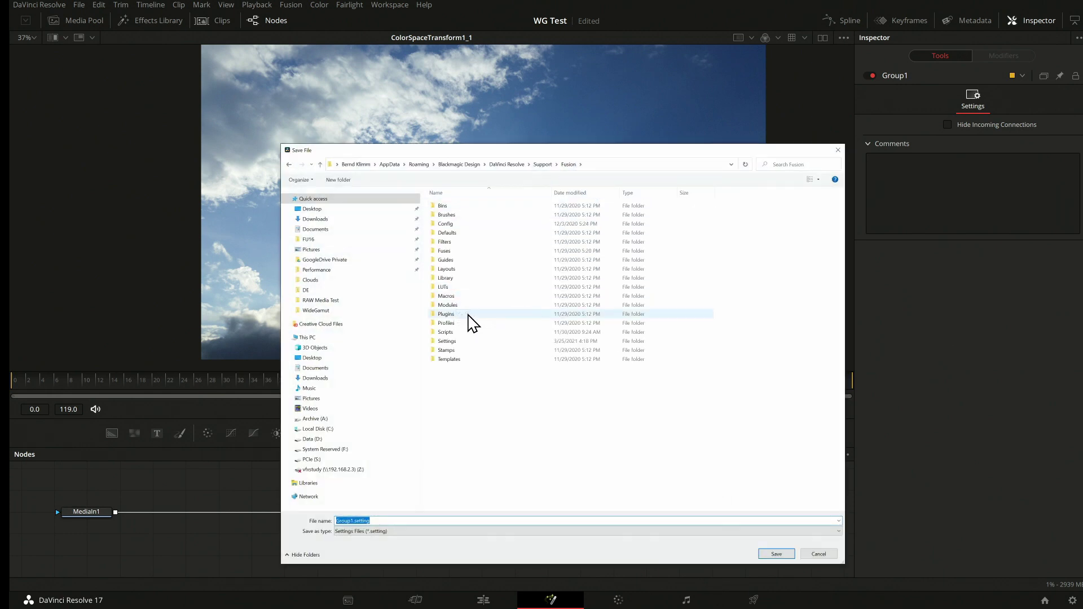
double_click(455, 305)
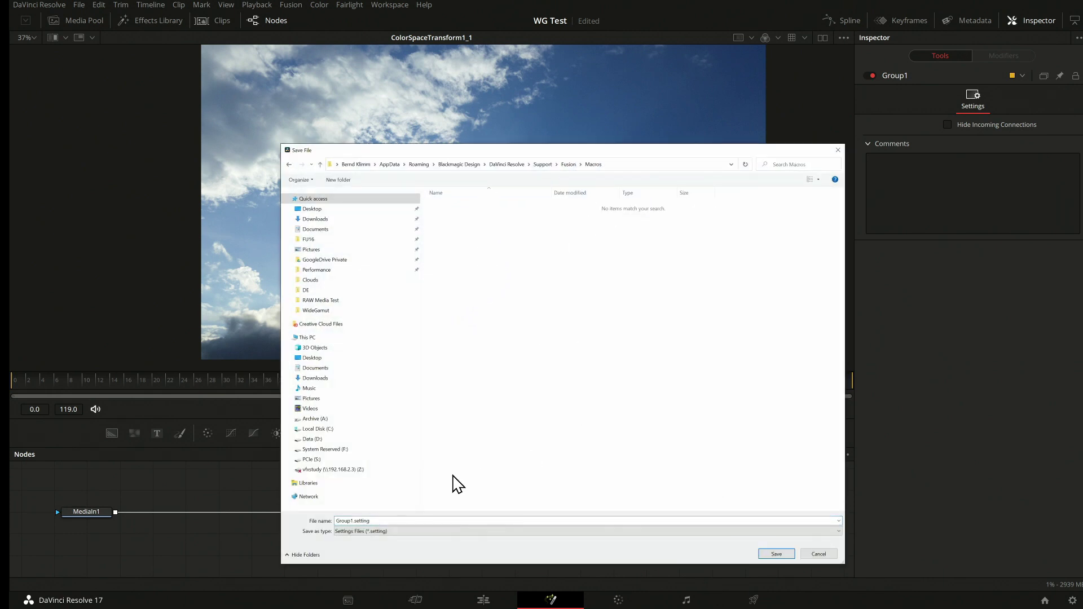
double_click(345, 520)
key("BackSpace")
type("WG-Rec709_2_4")
key("Return")
- Search the tool list for "wg" to check for the saved macro, and close the list without adding it
left_click(670, 500)
key("shift+space")
type("wg")
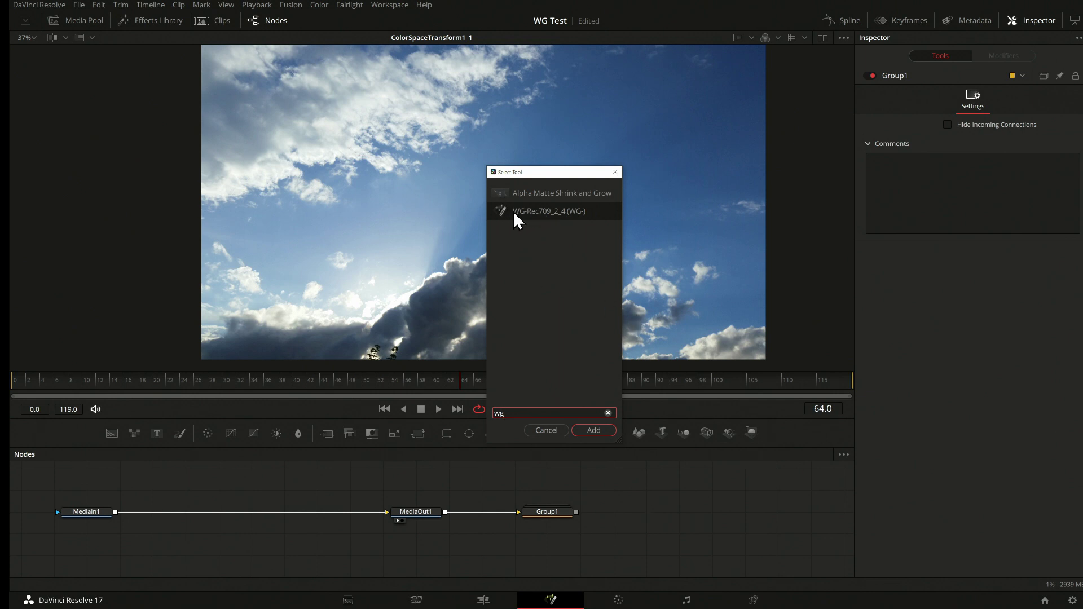
left_click(527, 430)
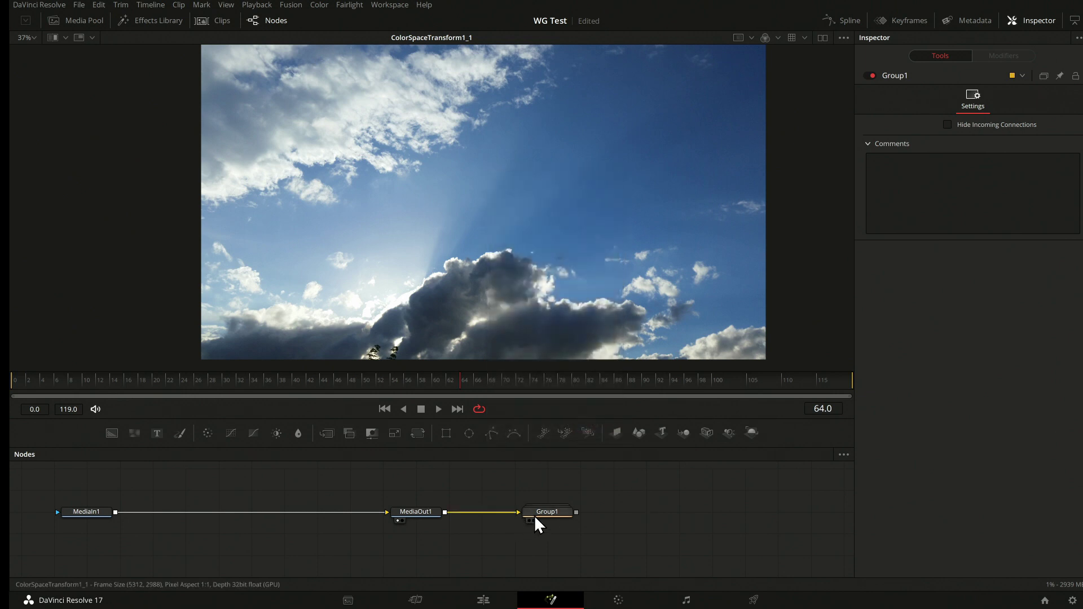
- Show the group in the viewer and move it, expanded, farther away from MediaOut1
key("1")
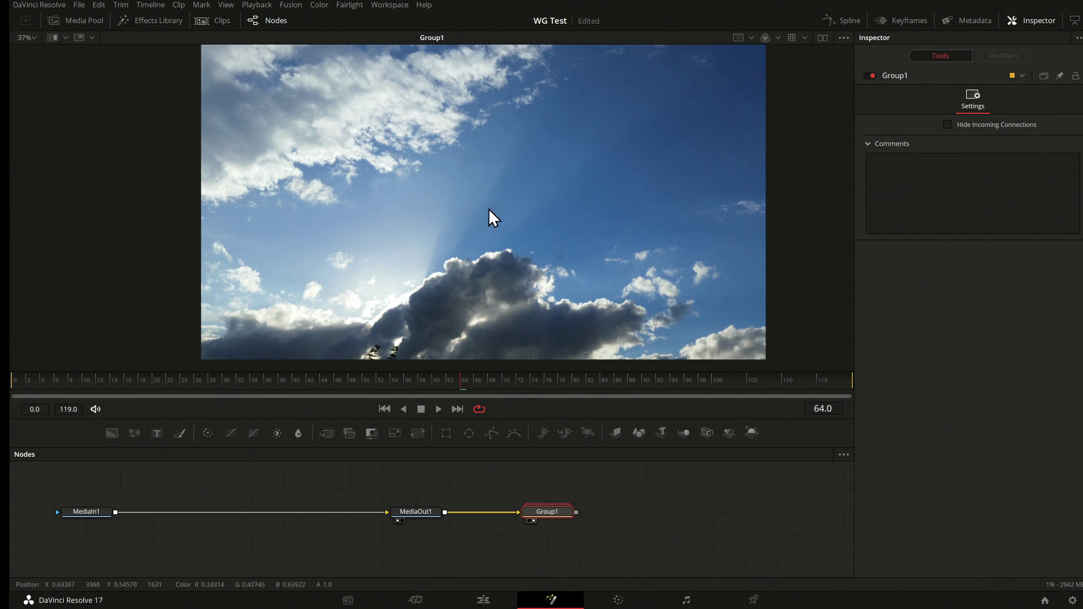
left_click_drag(528, 496, 601, 521)
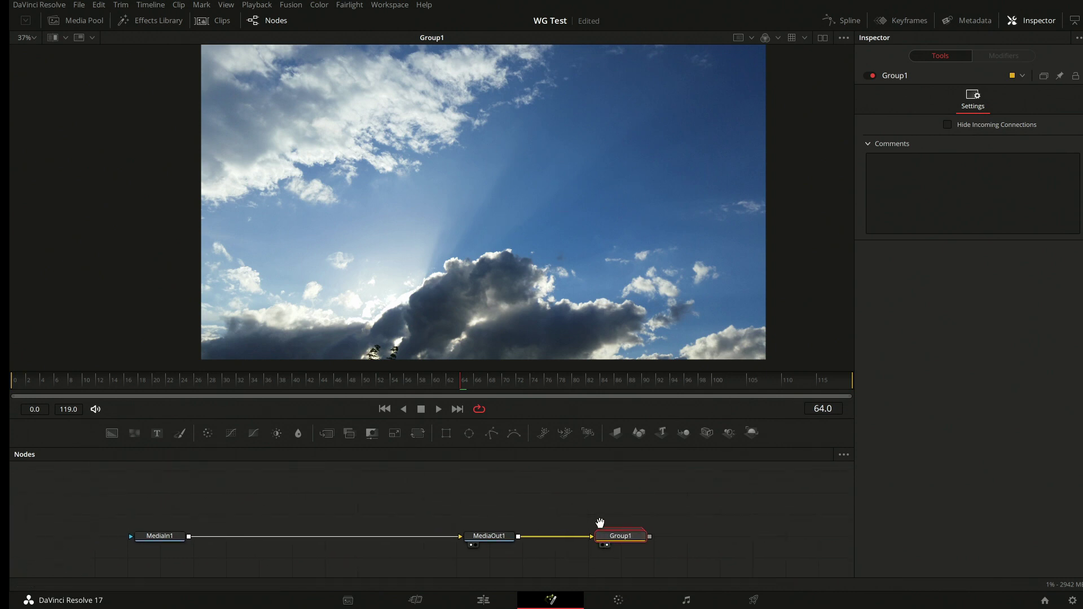
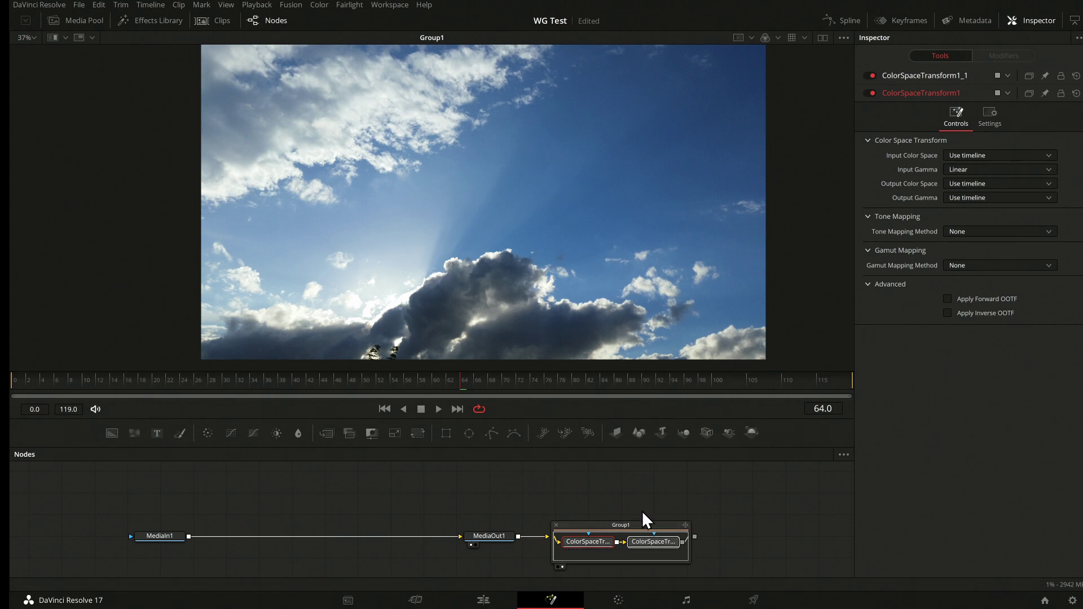
left_click_drag(691, 501, 603, 501)
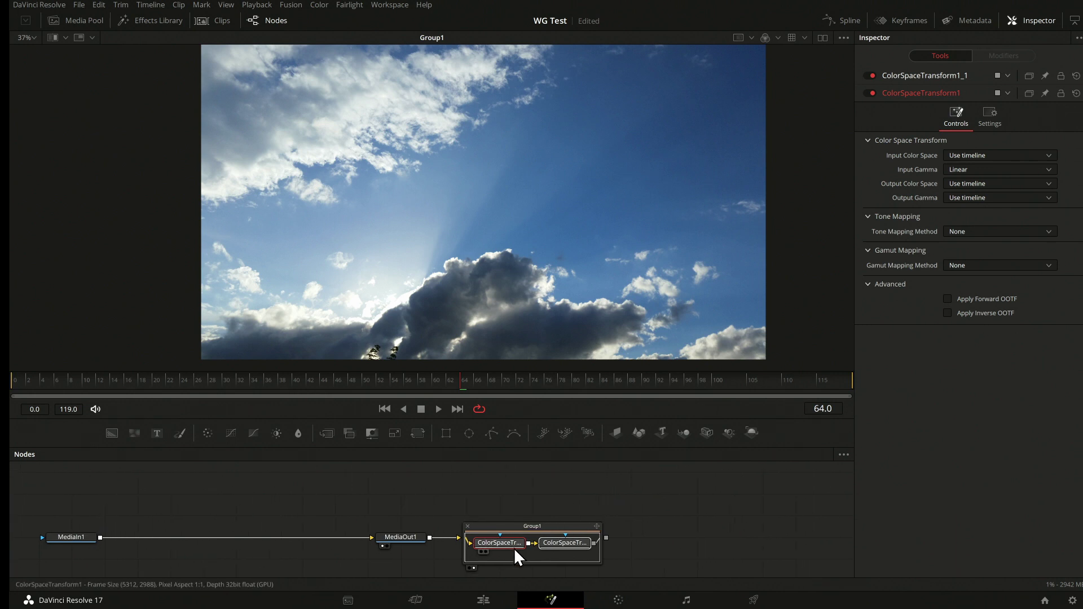
left_click_drag(536, 526, 633, 499)
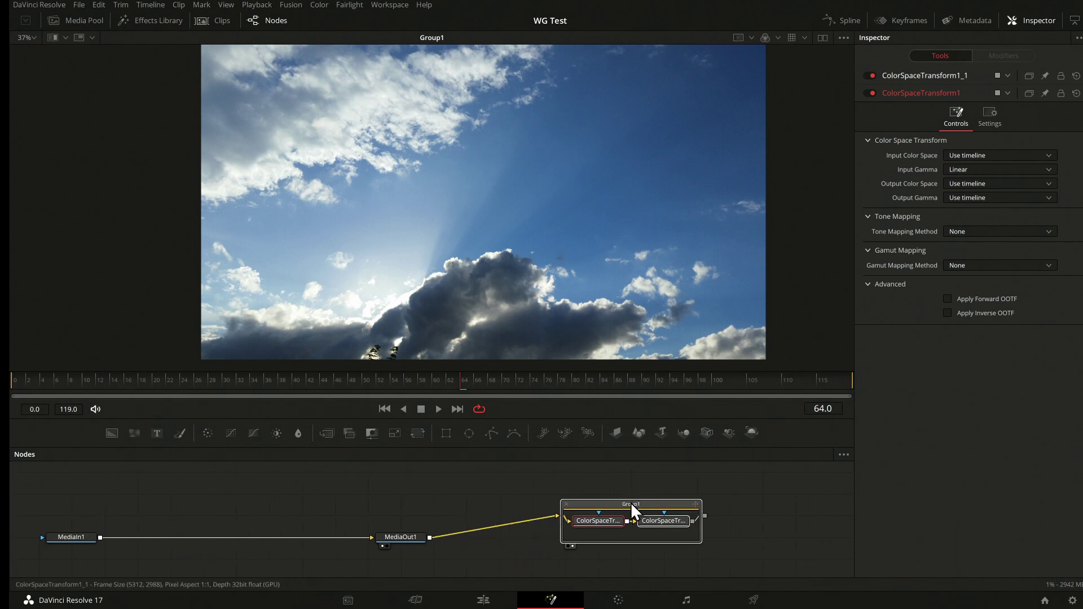
left_click(629, 503)
- Add an unconnected LUT Cube Creator node in the empty space before the group
left_click(469, 496)
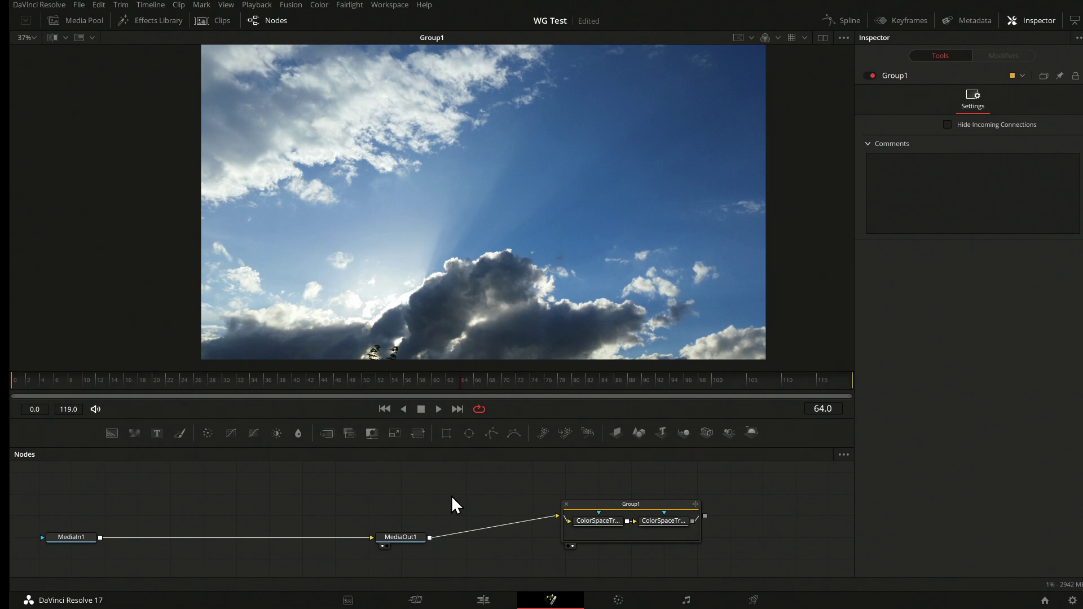
key("shift+space")
type("col")
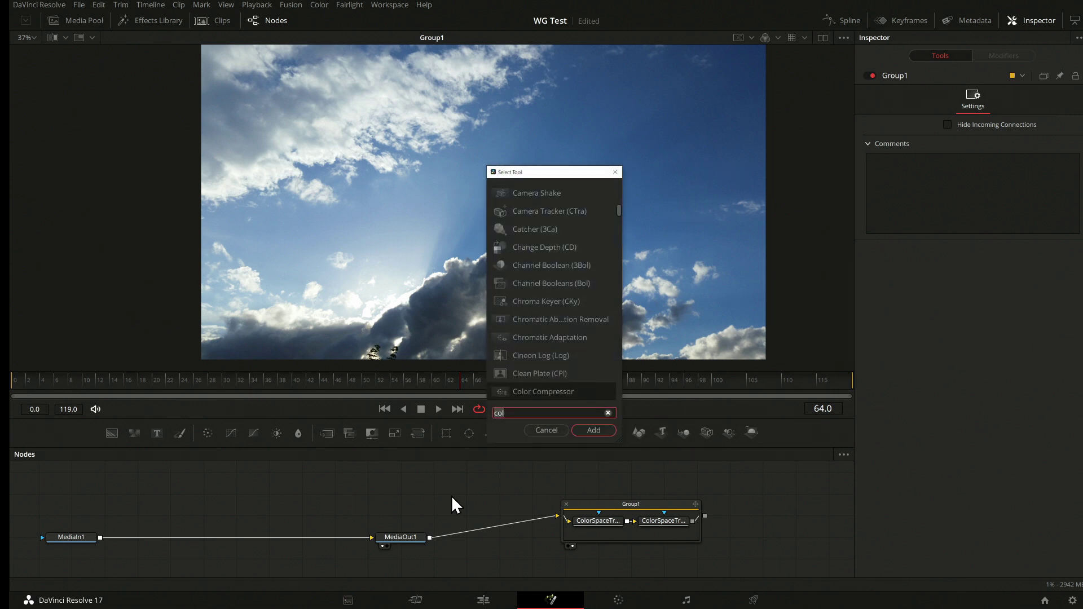
key("BackSpace")
key("BackSpace")
key("BackSpace")
type("lut")
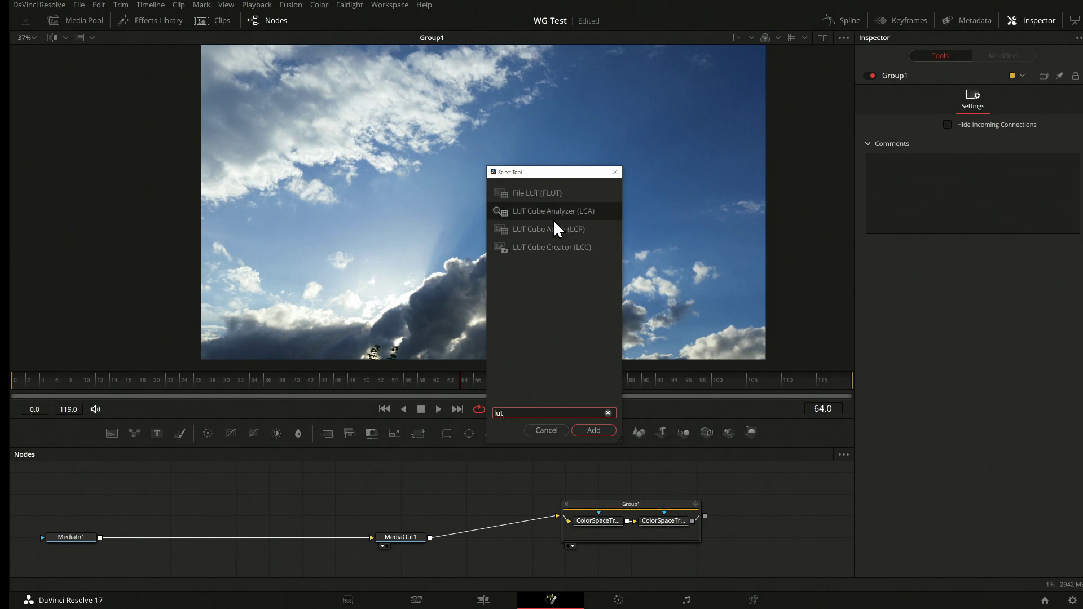
left_click(550, 247)
left_click(595, 432)
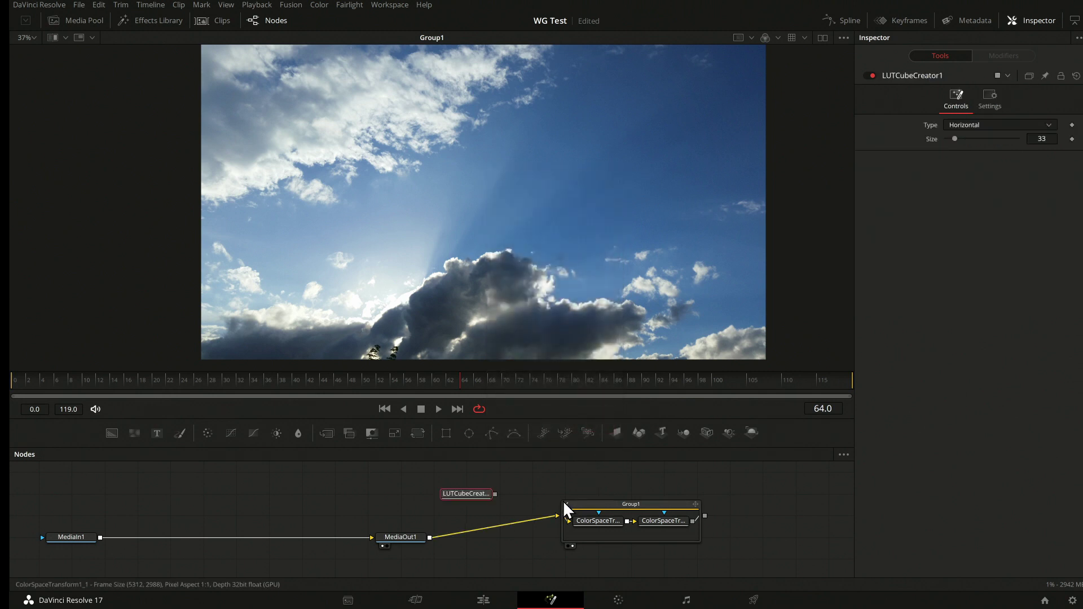
- Add an unconnected LUT Cube Analyzer node in the empty space after the group
left_click(756, 486)
key("shift+space")
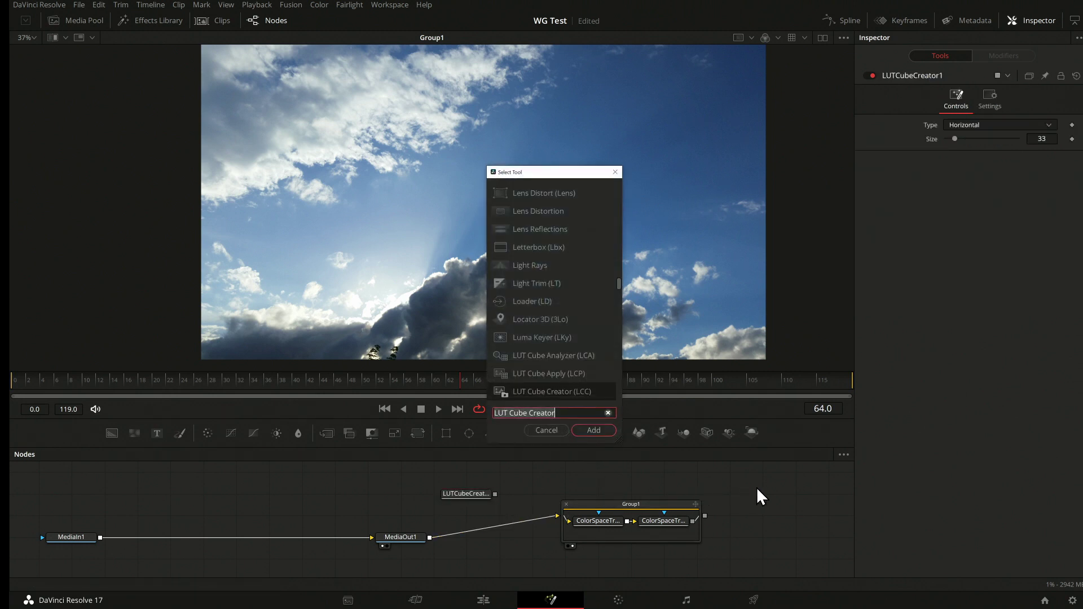
type("lut")
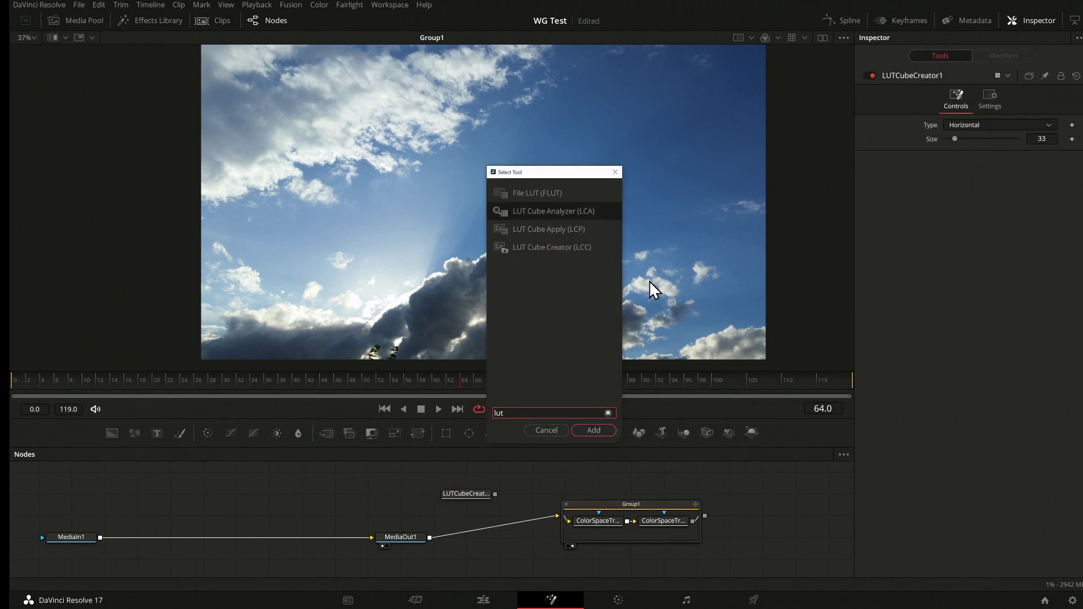
left_click(574, 210)
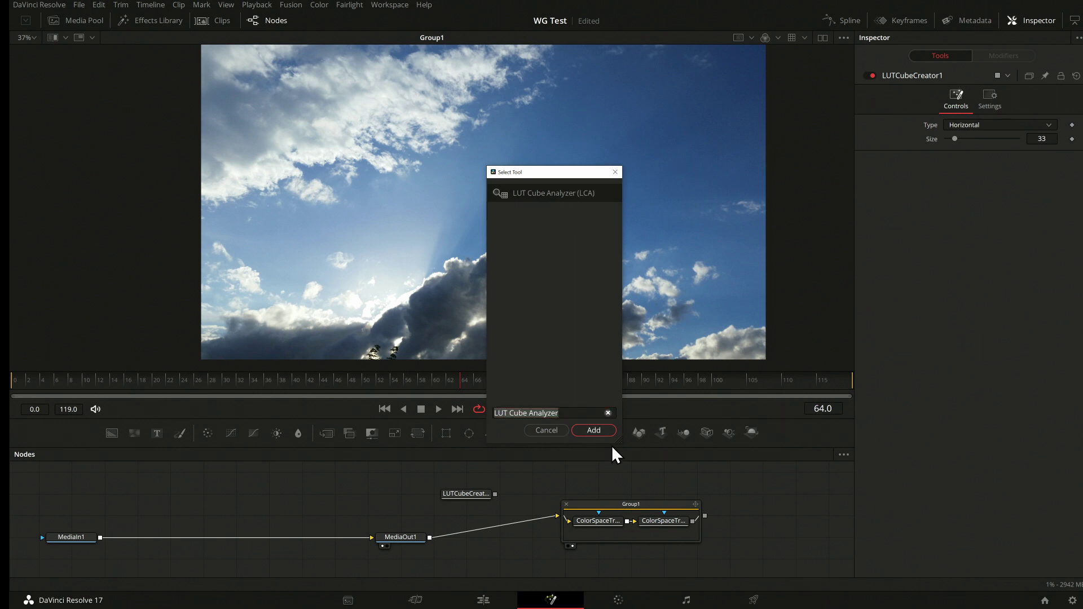
key("Return")
- Show the LUT Cube Creator's output in the viewer and examine its color pattern
left_click(475, 494)
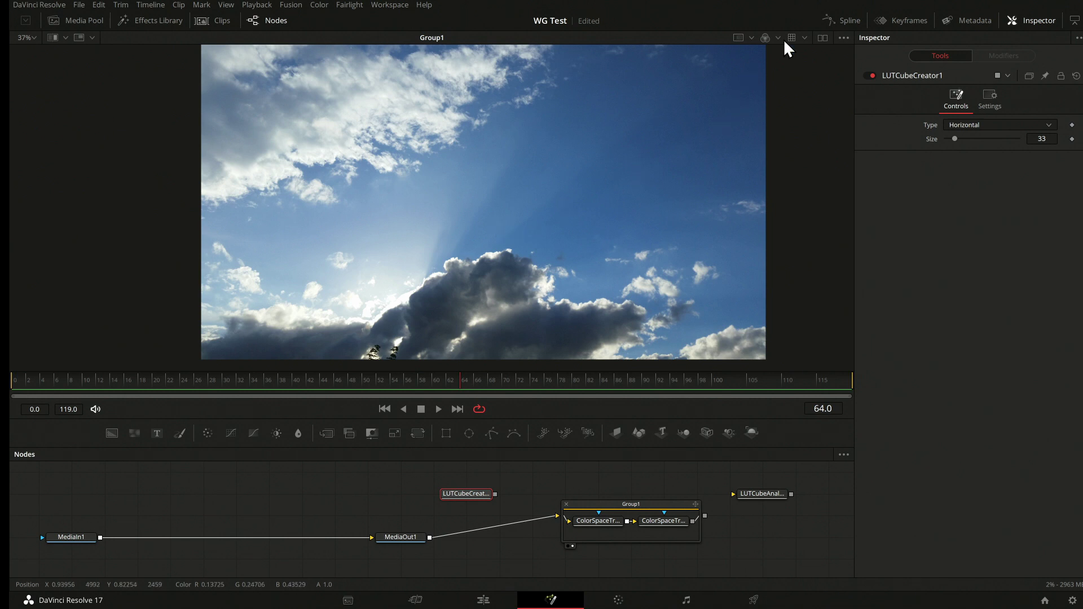
key("1")
scroll(487, 202, "up", 6)
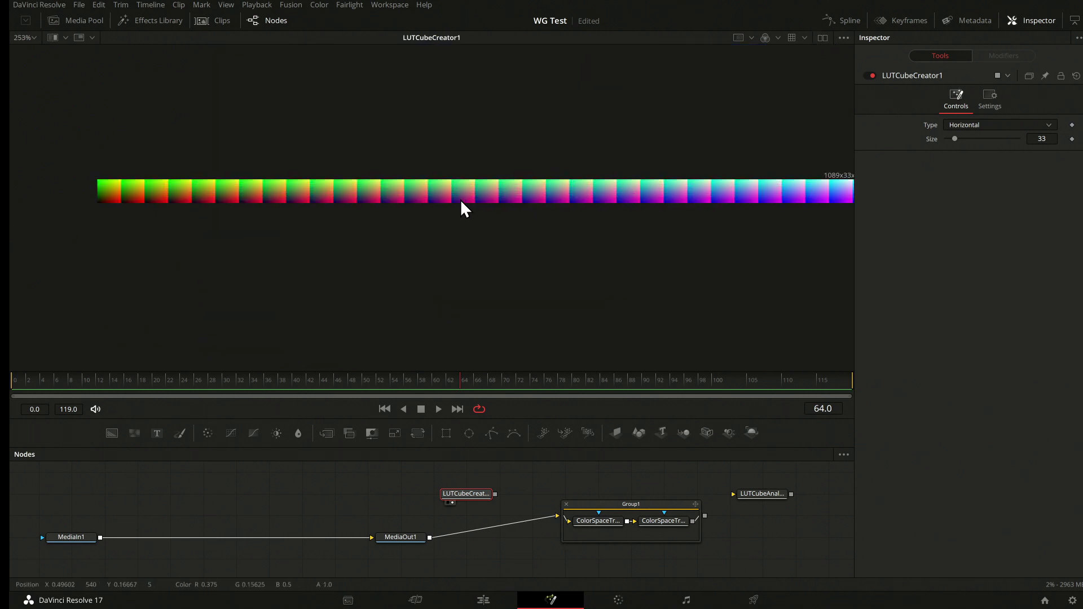
- Connect the LUT Cube Creator's output to the group's input and the group's output to the LUT Cube Analyzer
scroll(126, 202, "down", 2)
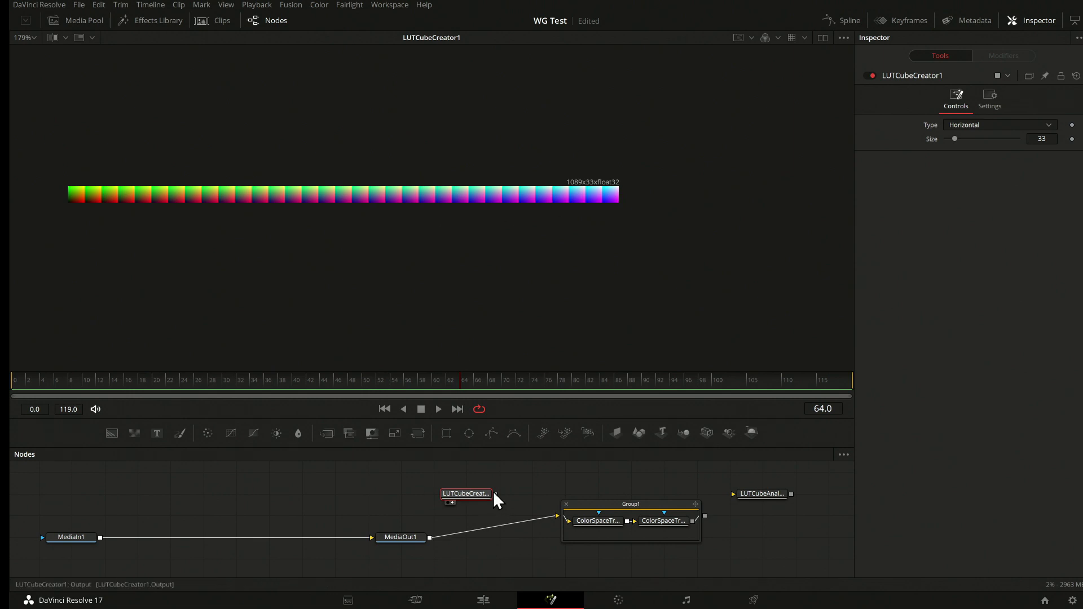
left_click_drag(496, 494, 556, 517)
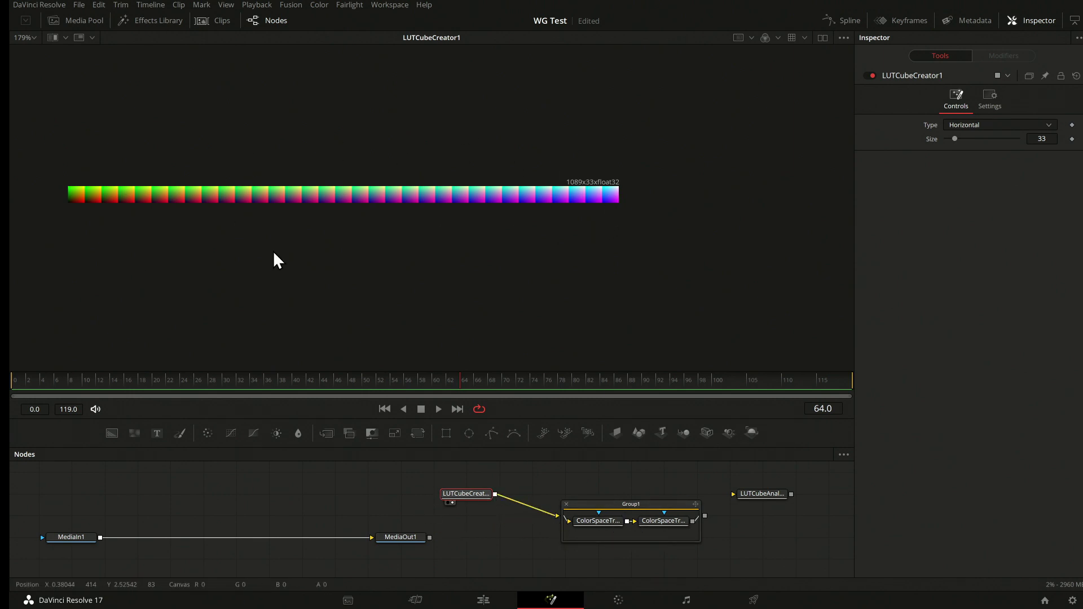
left_click_drag(705, 515, 768, 513)
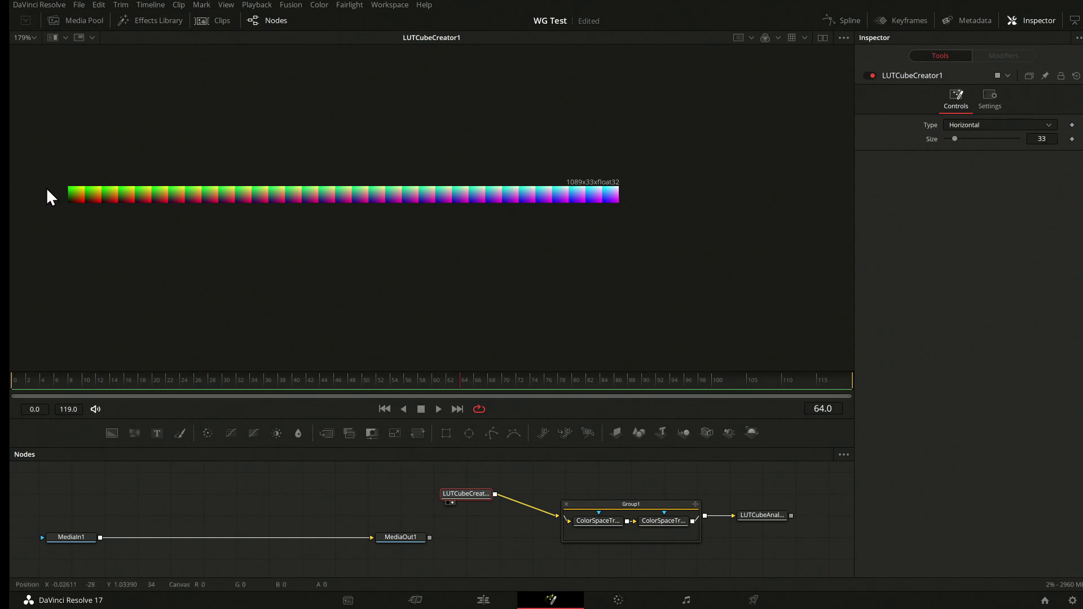
- Set the LUT Cube Creator's size to 65 and bring its whole color strip into view
left_click(1052, 138)
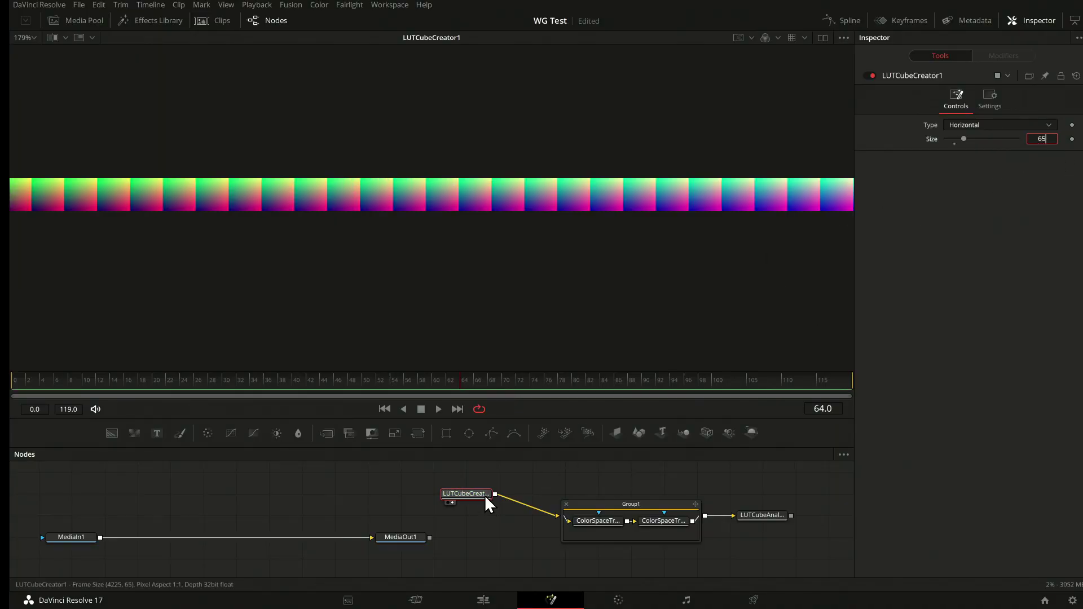
scroll(680, 226, "down", 5)
scroll(685, 219, "down", 3)
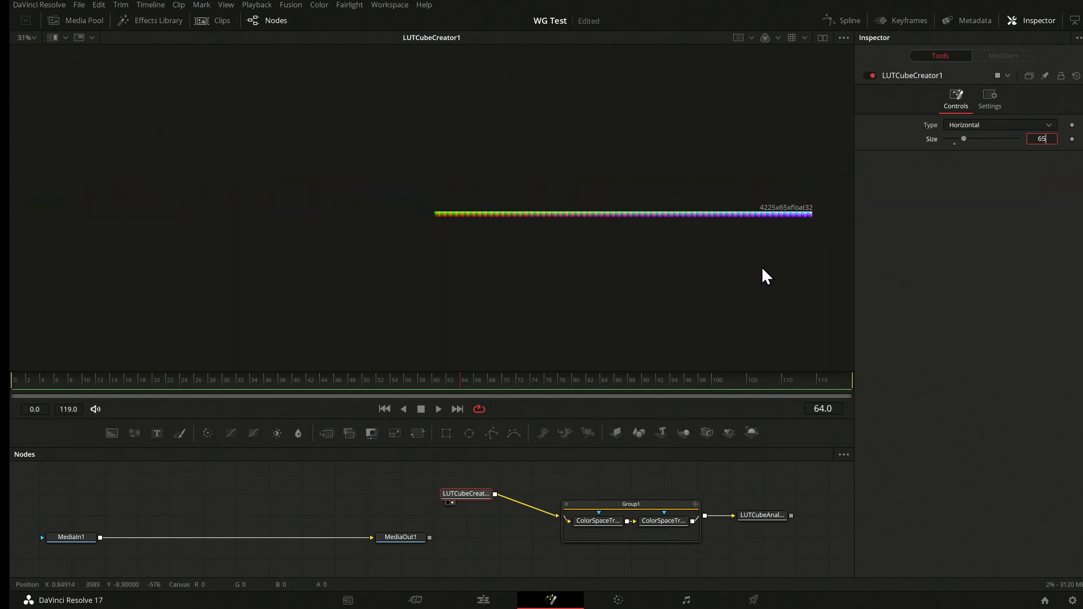
left_click_drag(737, 188, 621, 182)
- Set the LUT Cube Analyzer's file type to 3DL
left_click(761, 515)
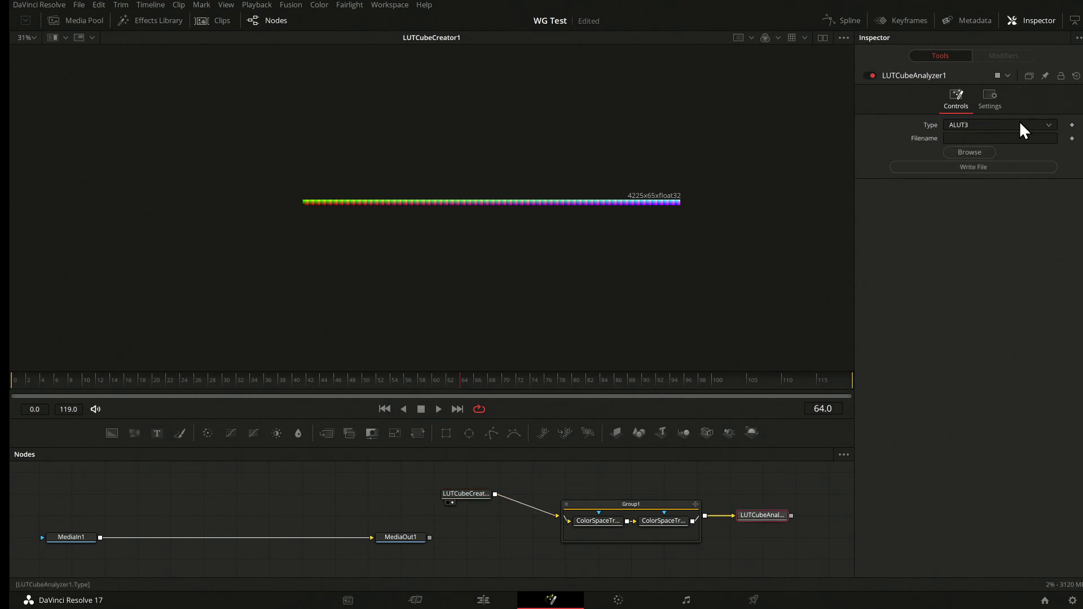
left_click(1049, 123)
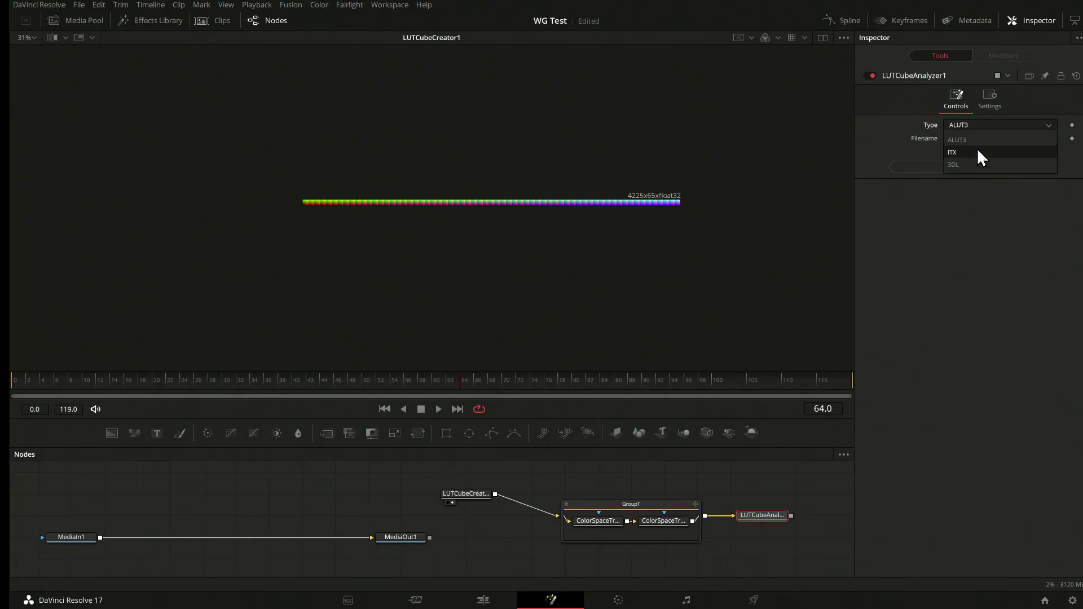
left_click(952, 165)
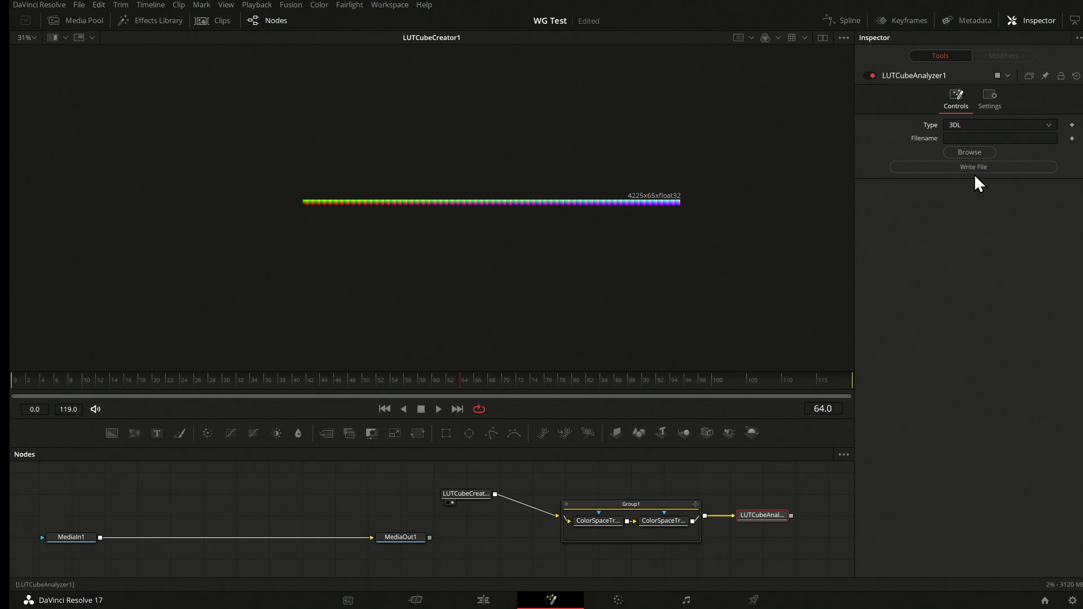
- Set the LUT Cube Analyzer's output file to Test_WG.3dl in the WideGamut LUT folder and check the end of its path
left_click(1013, 140)
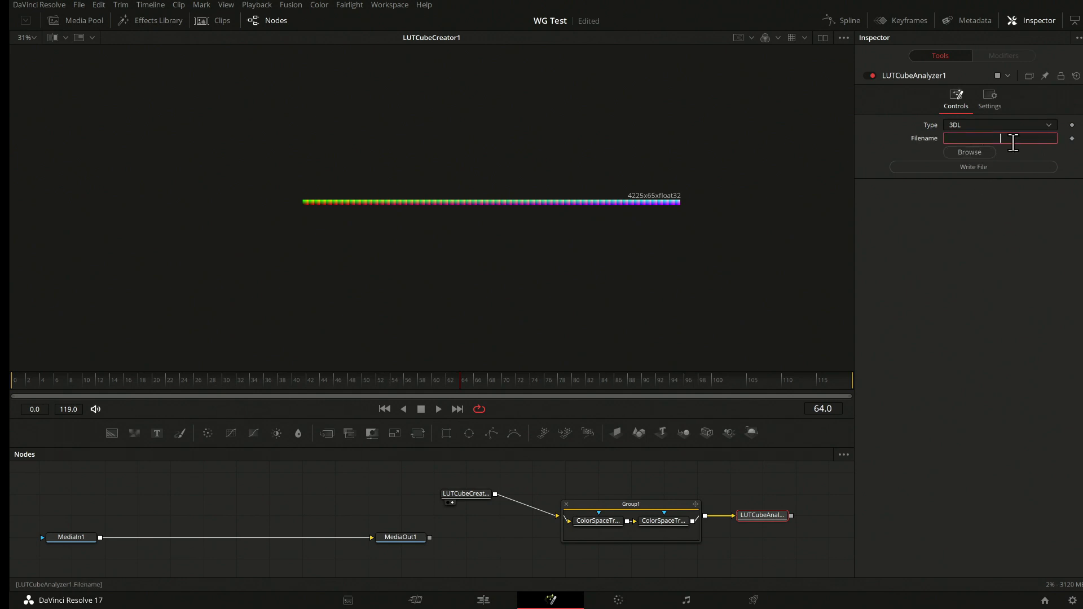
left_click(971, 153)
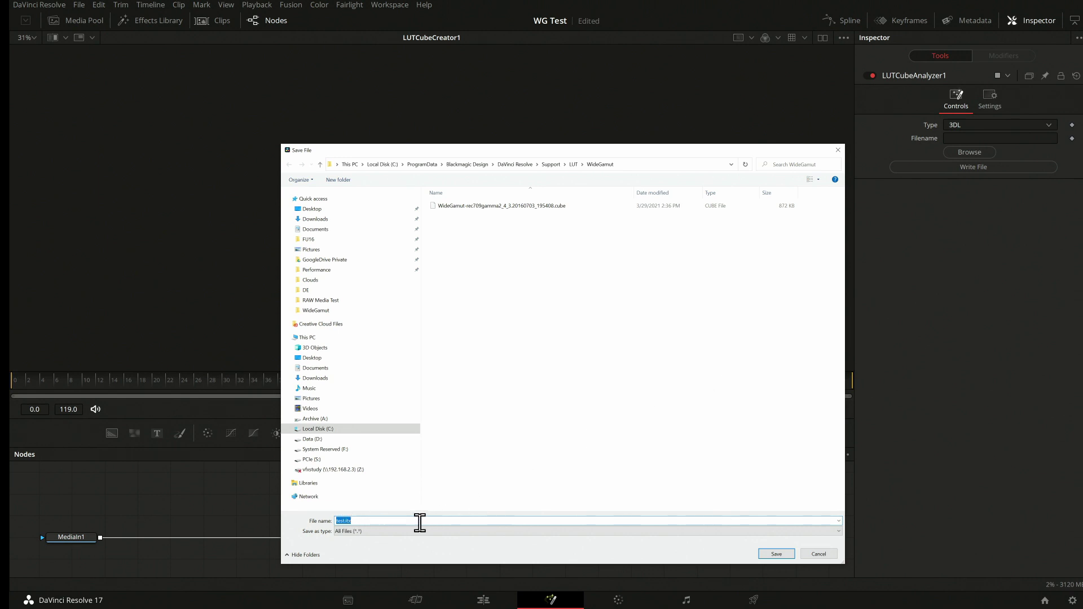
key("BackSpace")
type("Test_WG")
left_click(777, 556)
left_click(608, 305)
left_click(398, 521)
type(".")
key("Return")
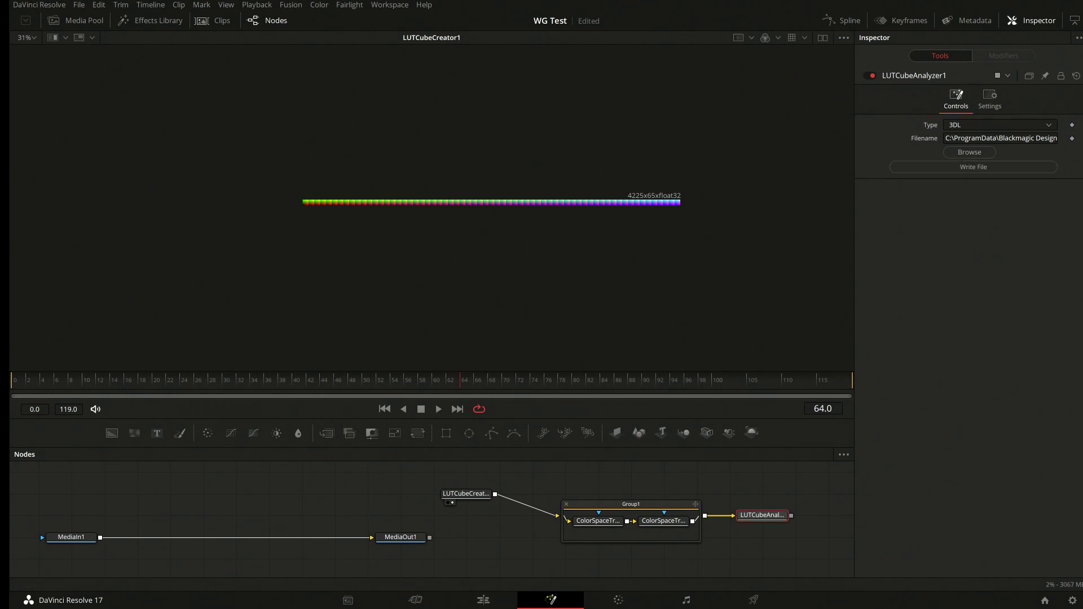
left_click(1010, 140)
double_click(1010, 140)
key("End")
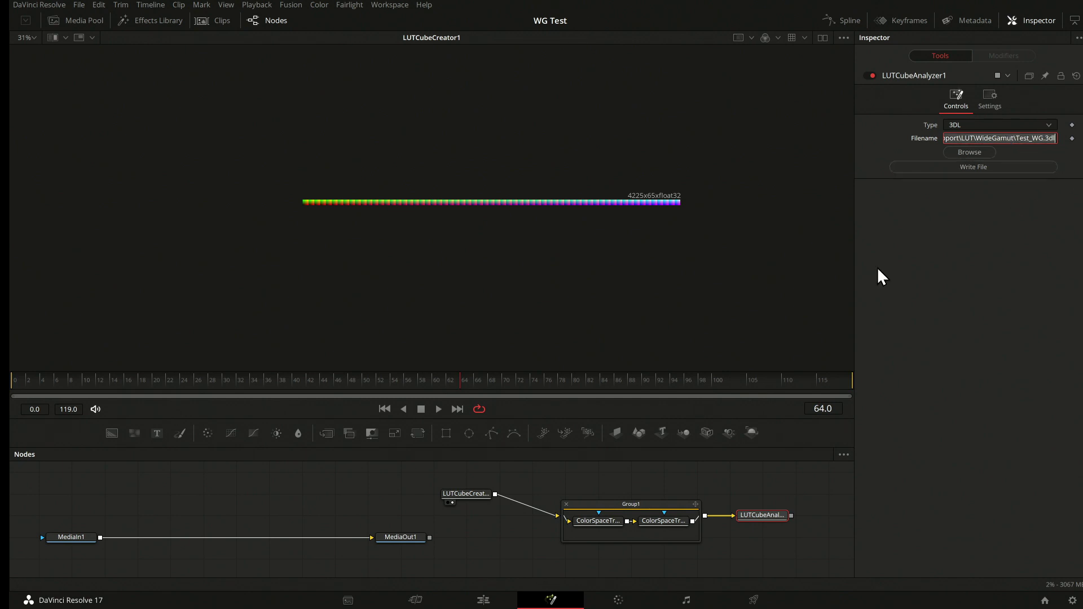
- Choose Test_WG from the WideGamut LUTs as the viewer LUT and enable it with MediaOut1 shown in the viewer
left_click(404, 536)
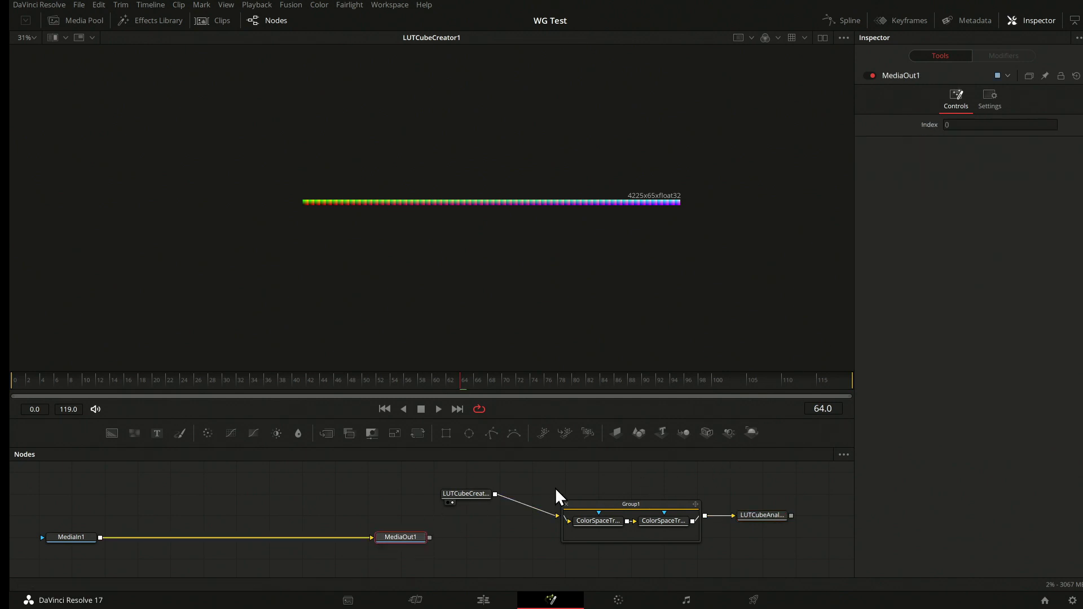
left_click(804, 38)
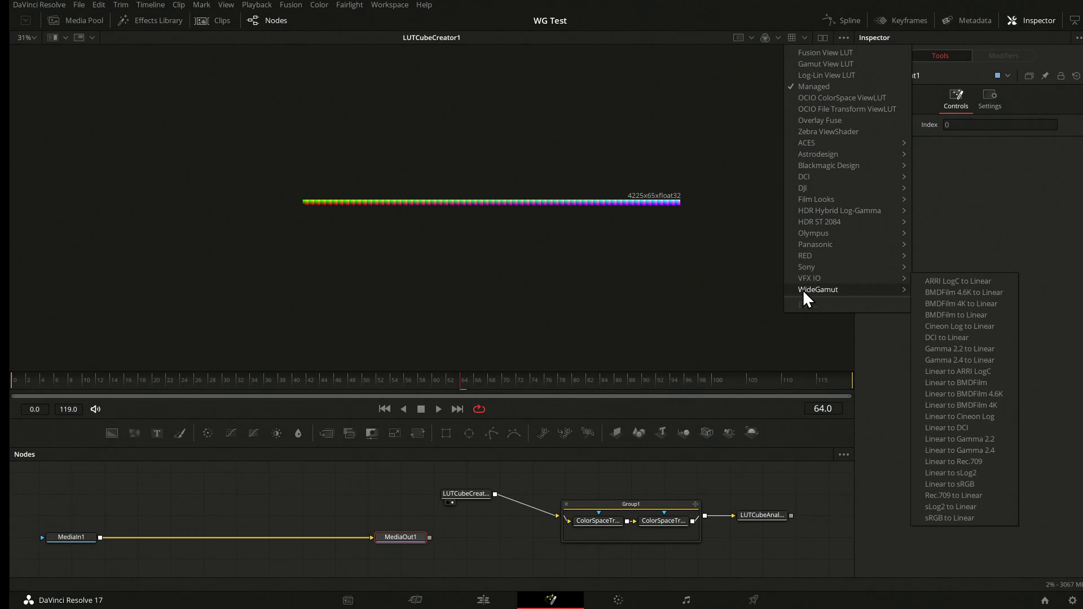
mouse_move(804, 289)
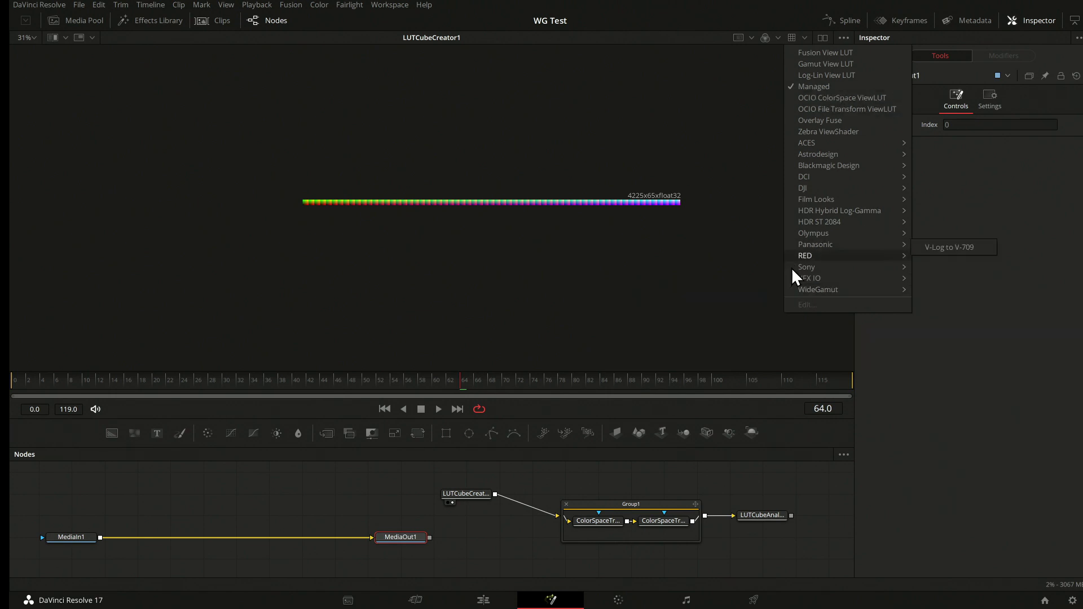
mouse_move(851, 290)
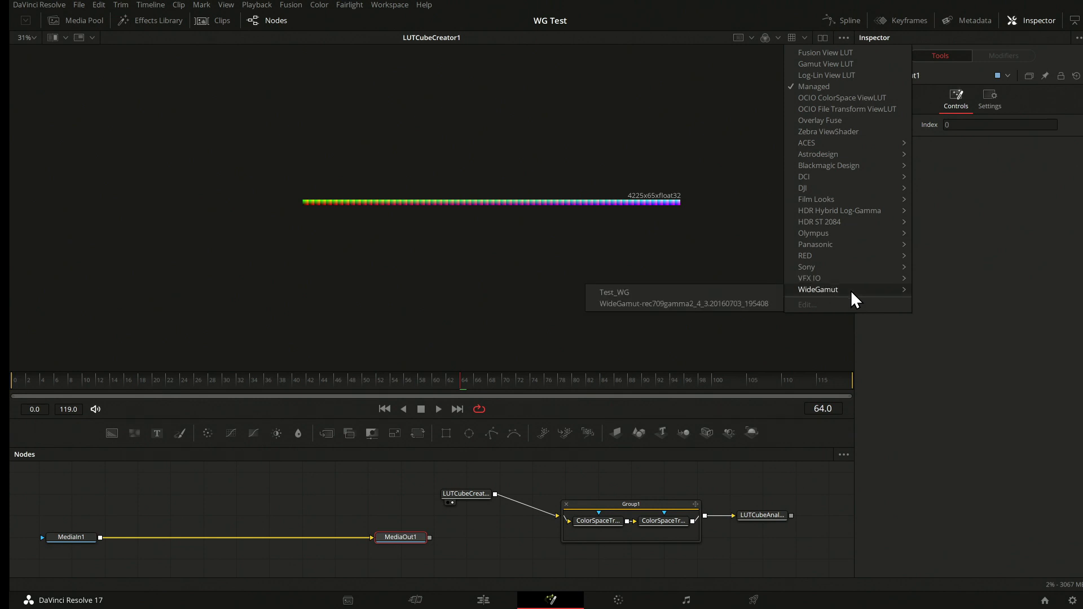
left_click(681, 289)
key("2")
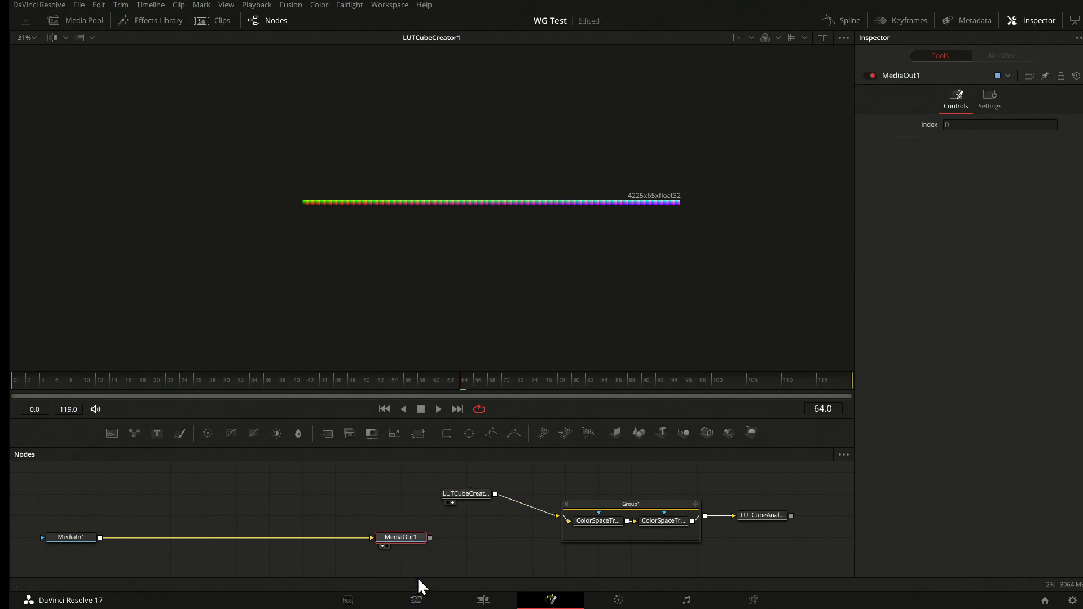
left_click(822, 43)
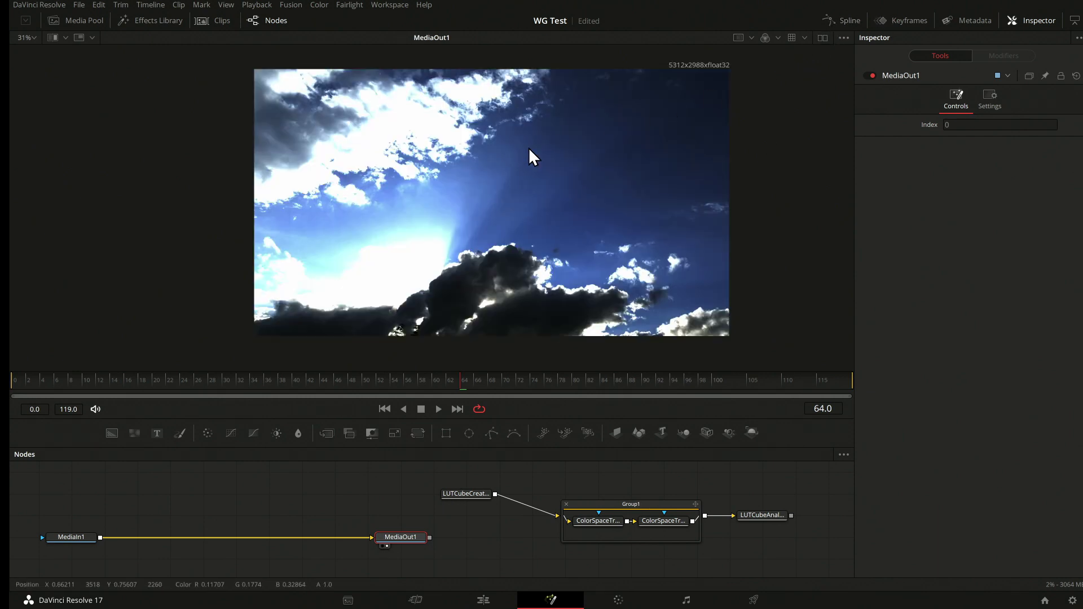
left_click(793, 37)
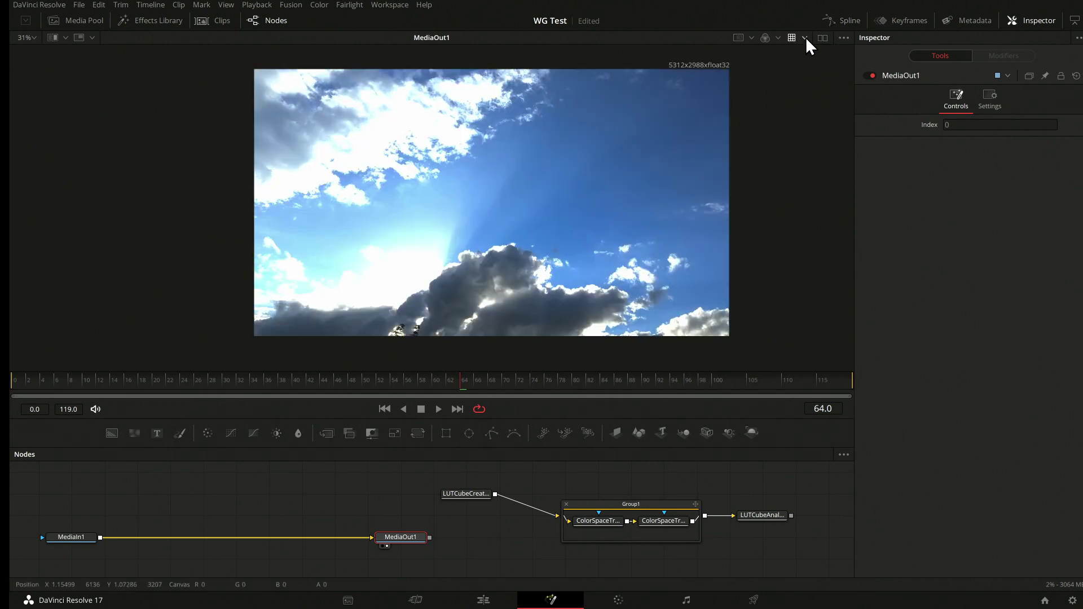
- Open the viewer LUT editor and turn off Add Gamma and Remove Gamma for the Managed1 LUT
left_click(805, 38)
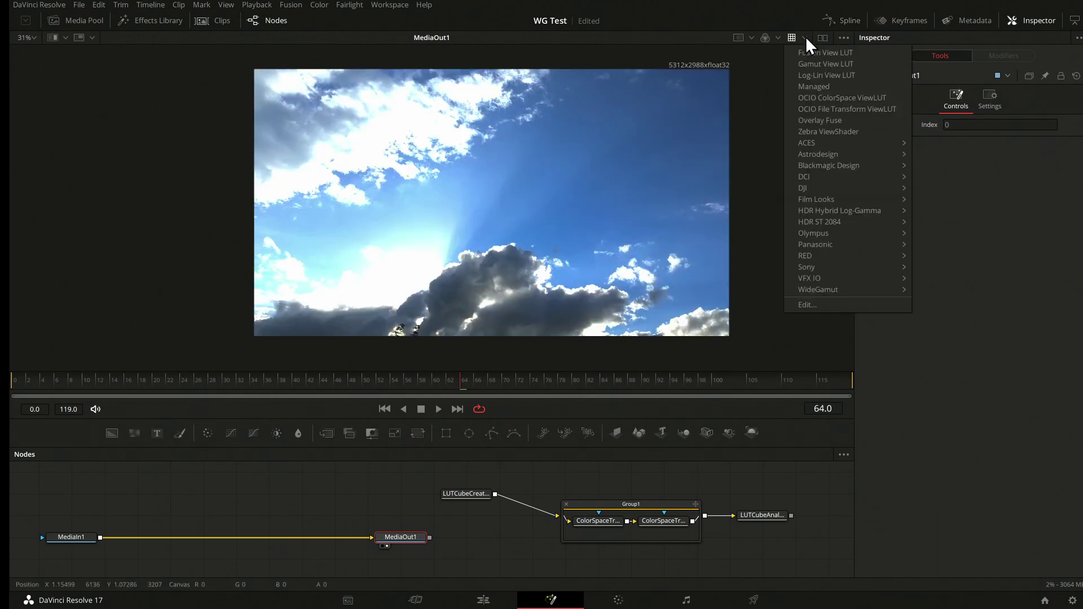
left_click(809, 305)
left_click_drag(565, 282, 875, 195)
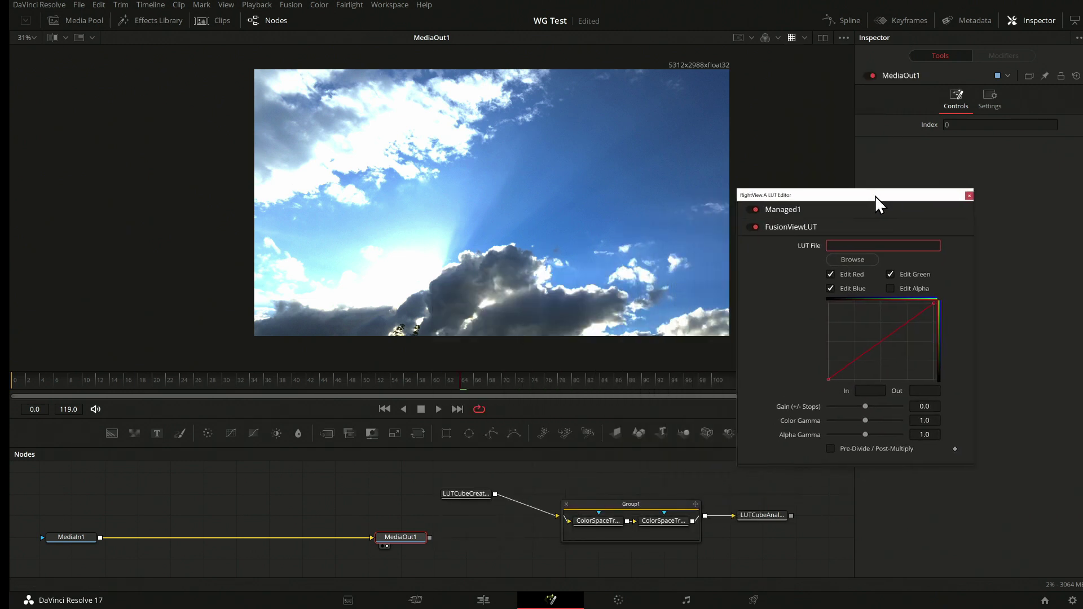
left_click(783, 209)
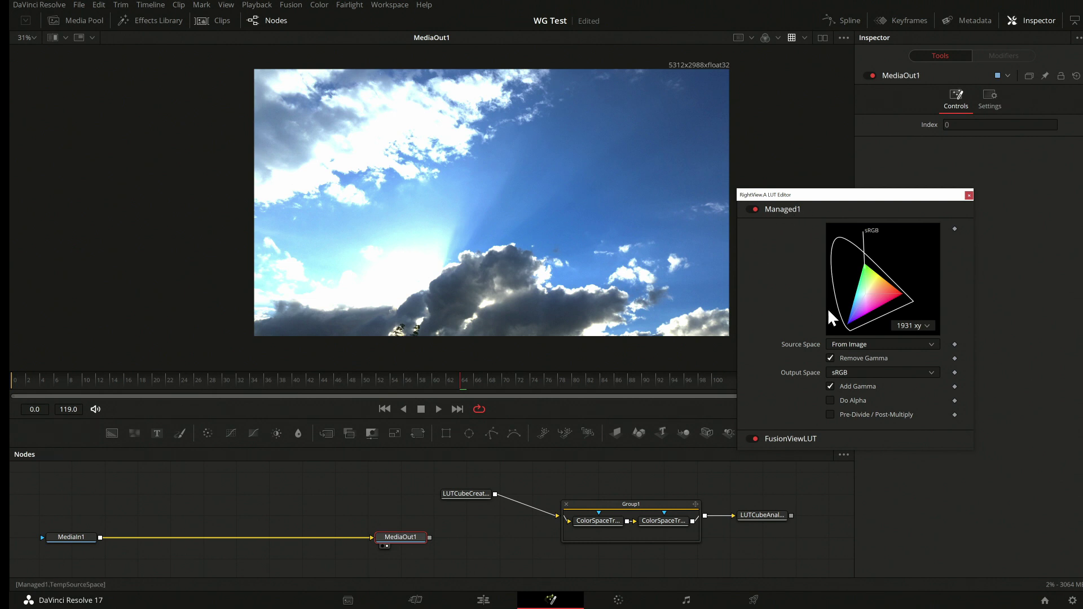
left_click(833, 385)
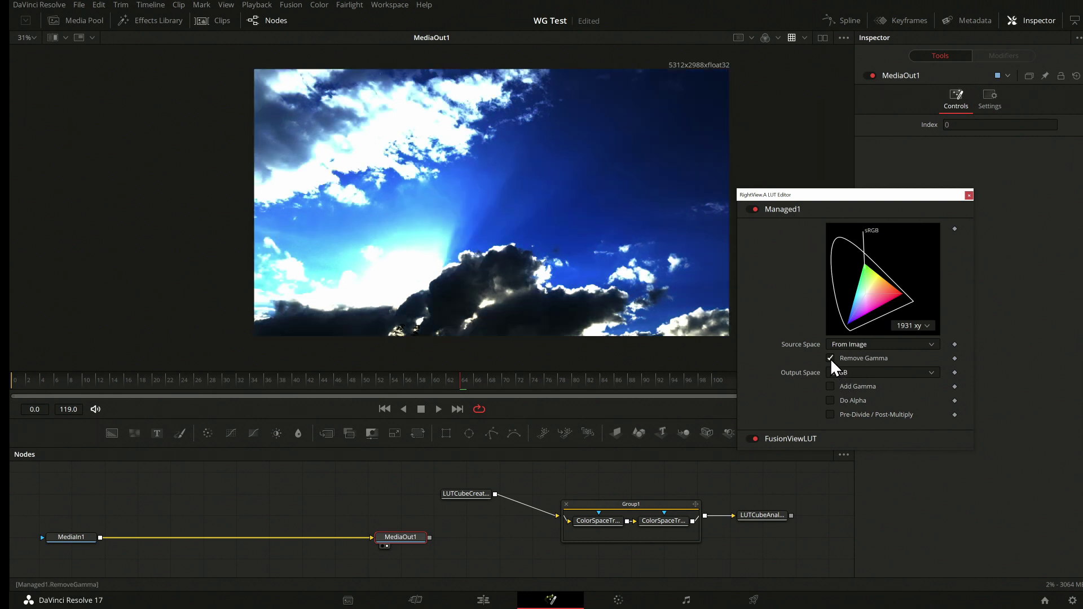
left_click(881, 344)
left_click(881, 345)
- Try ACEScg as Managed1's output space, set it to No Change instead, and close the LUT editor
left_click(850, 372)
left_click(866, 401)
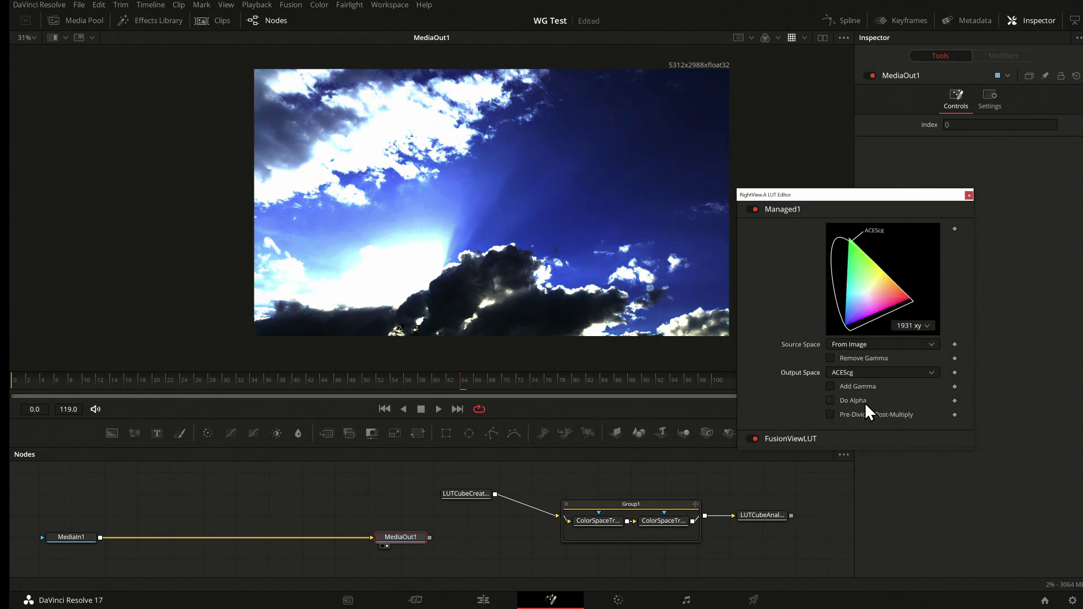
left_click(885, 374)
left_click(869, 388)
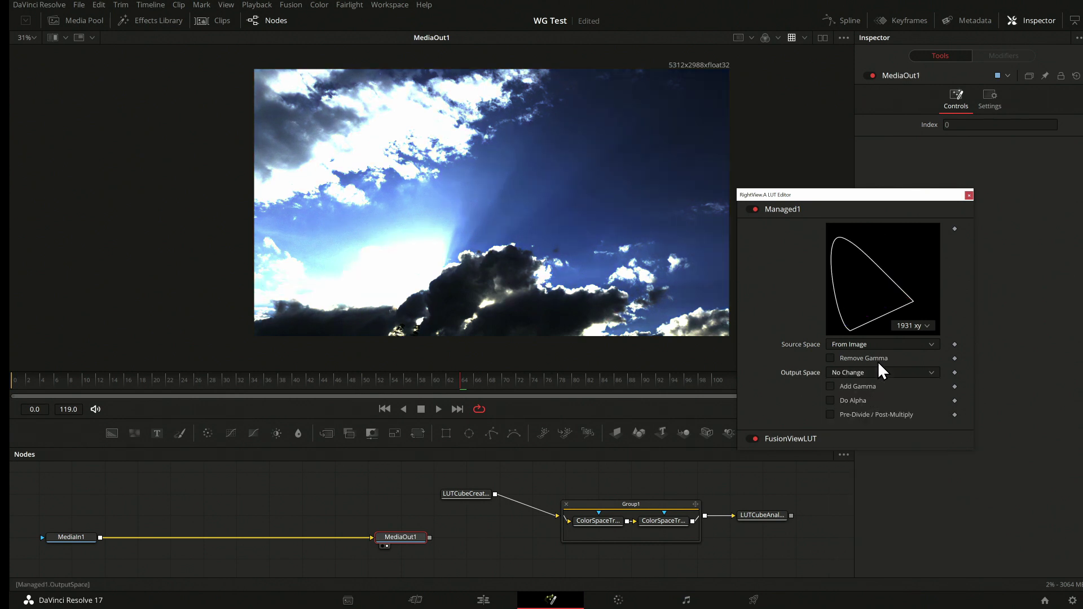
left_click(969, 195)
- Select the Test_WG LUT from the WideGamut folder again for the viewer
left_click(805, 37)
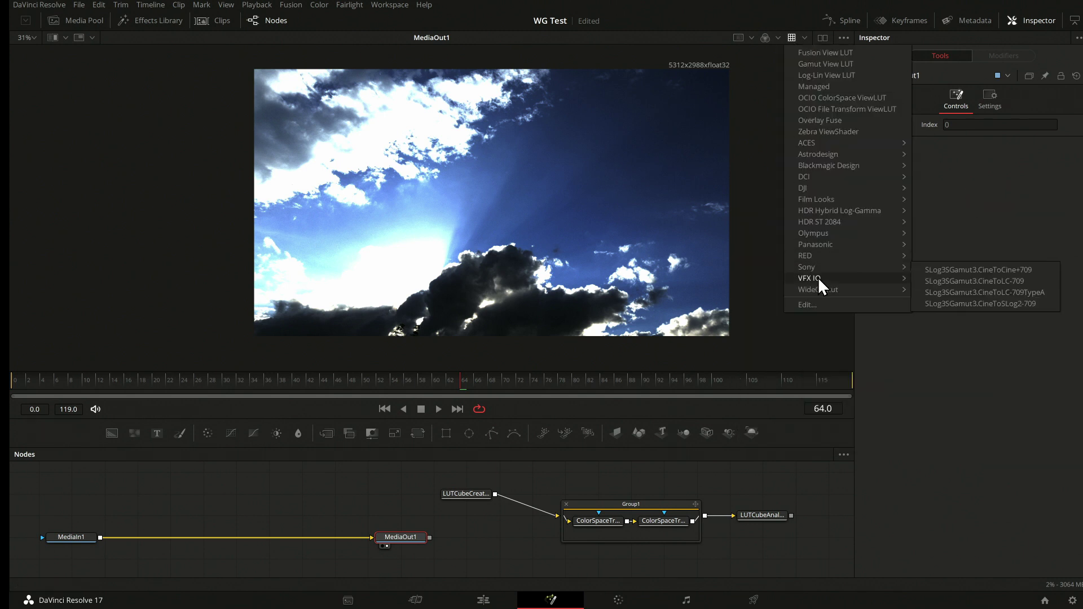
mouse_move(820, 290)
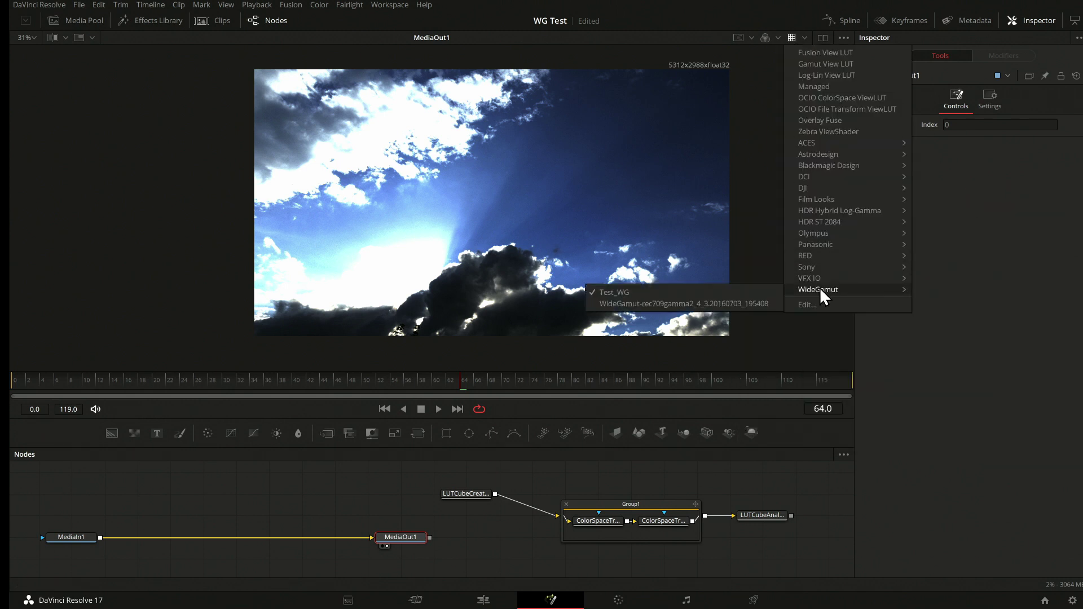
left_click(625, 292)
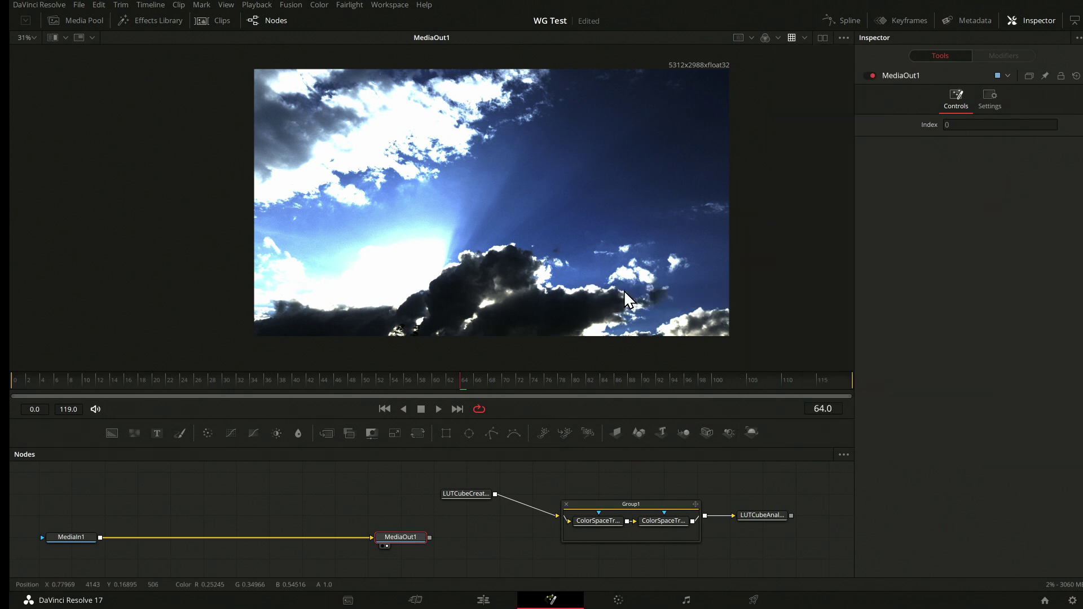
left_click(805, 38)
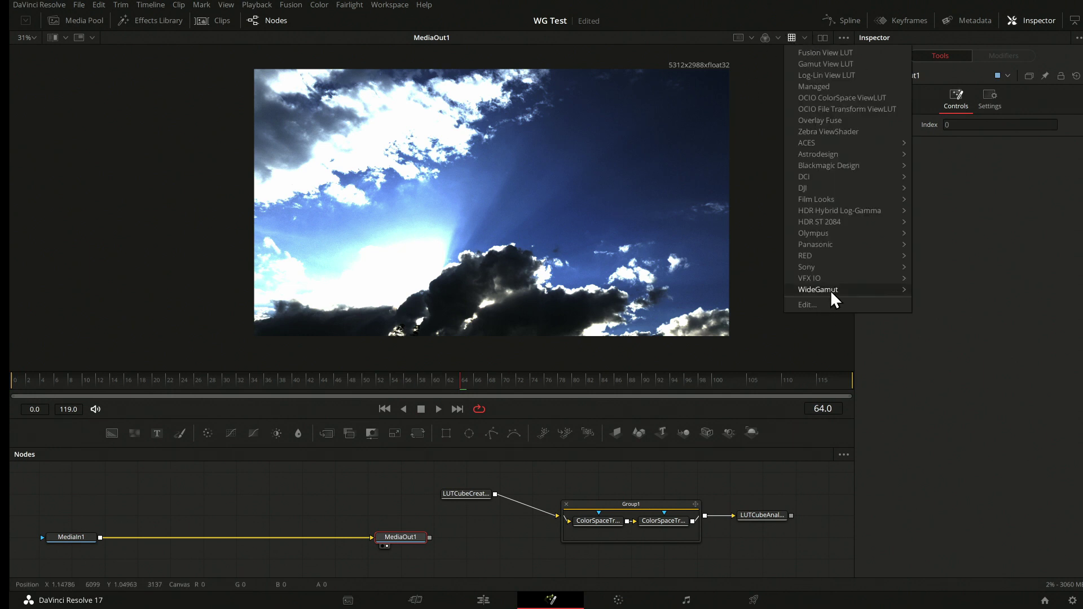
left_click(592, 177)
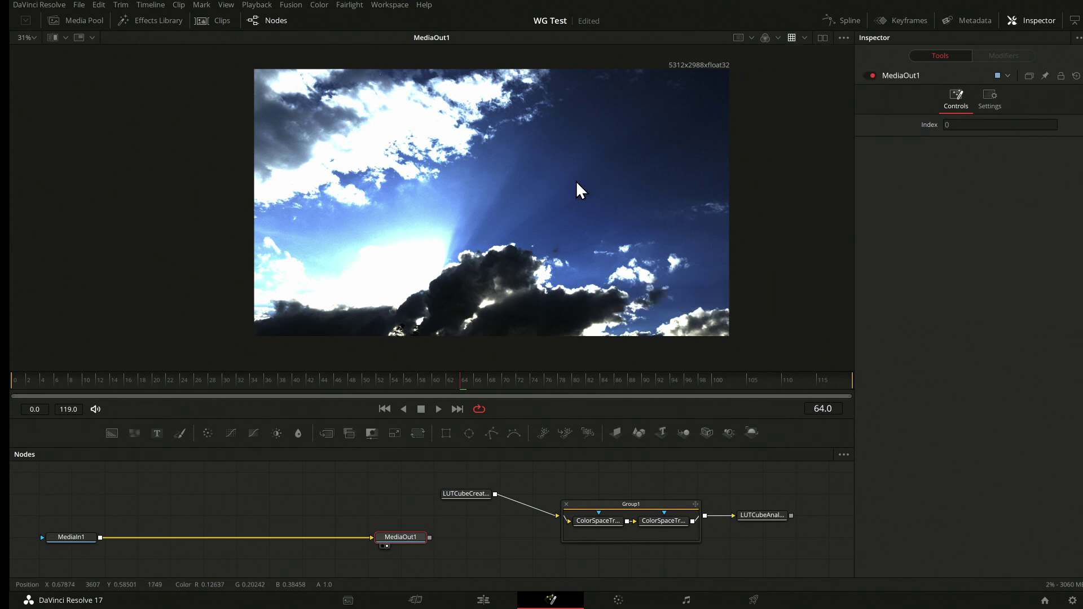
right_click(577, 182)
left_click(814, 35)
left_click(804, 37)
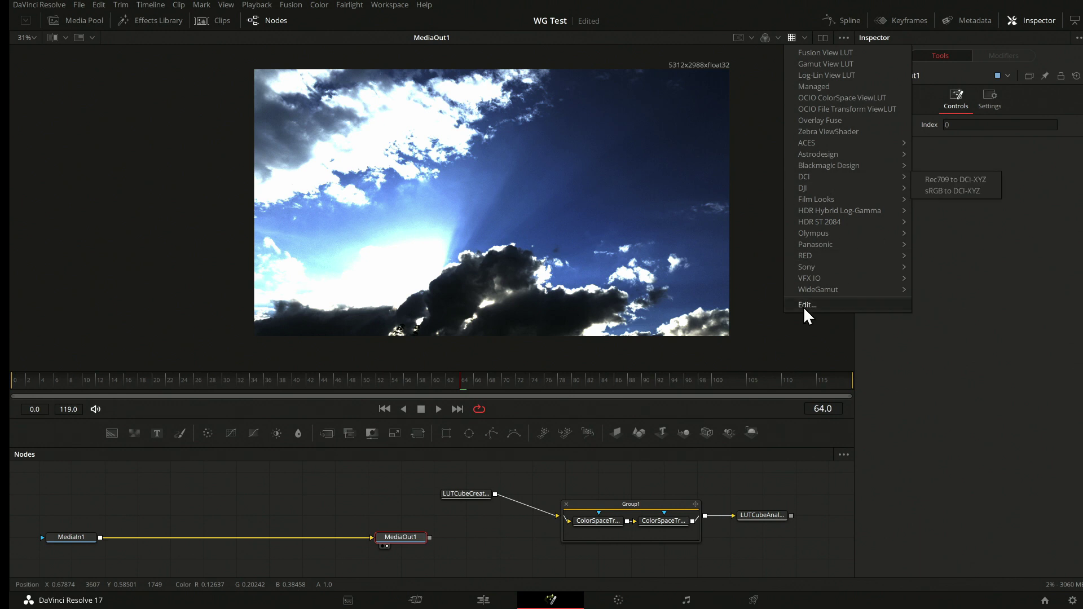
left_click(602, 167)
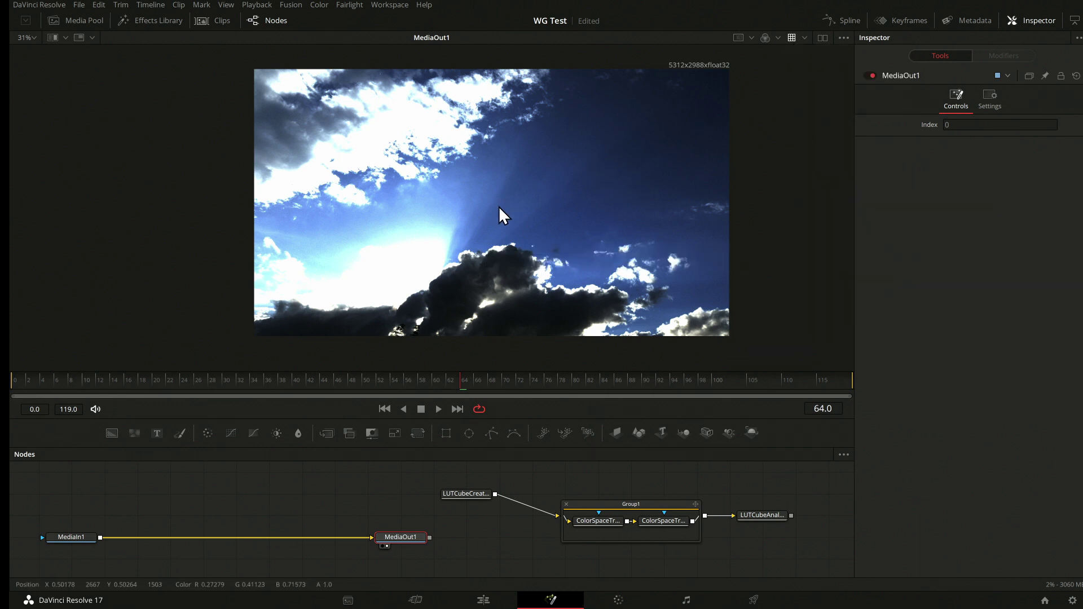
- Load Test_WG.3dl as the FusionViewLUT's LUT file in the viewer LUT editor and move the editor off the image
right_click(533, 179)
mouse_move(564, 280)
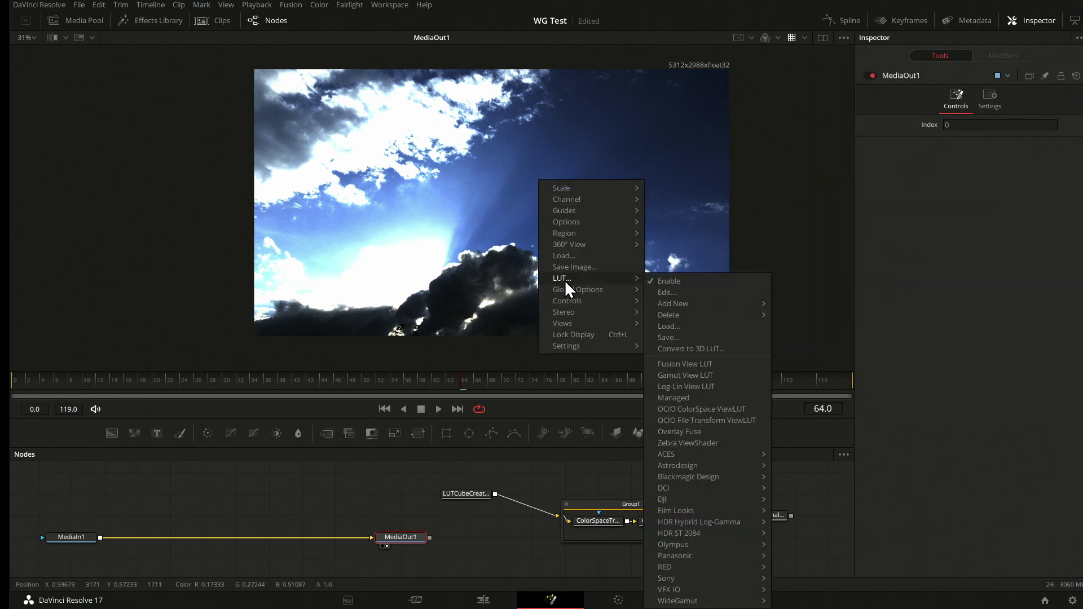
mouse_move(679, 313)
left_click(667, 292)
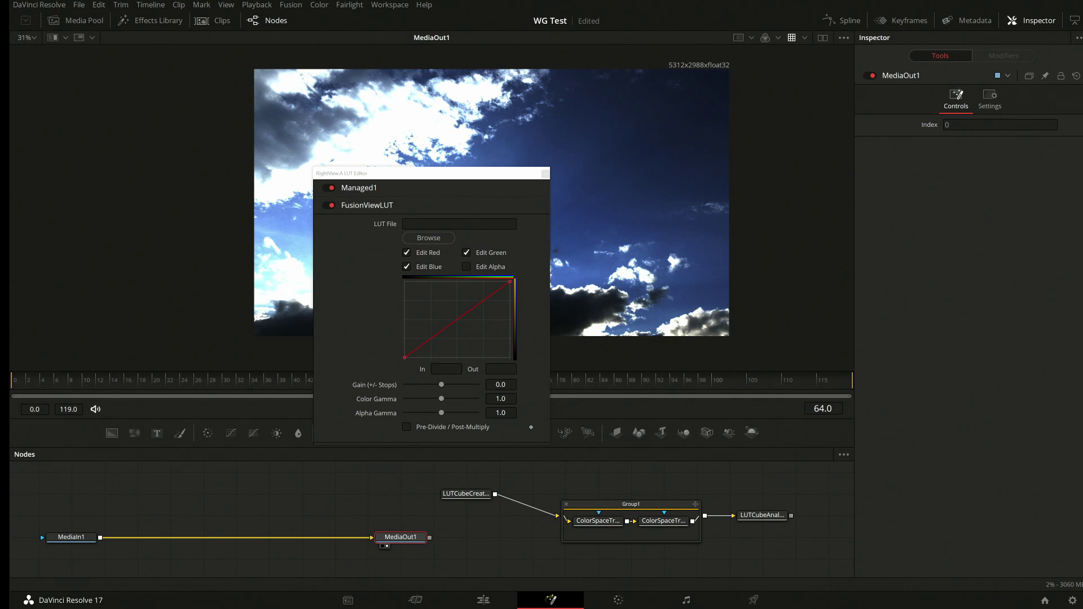
left_click(428, 239)
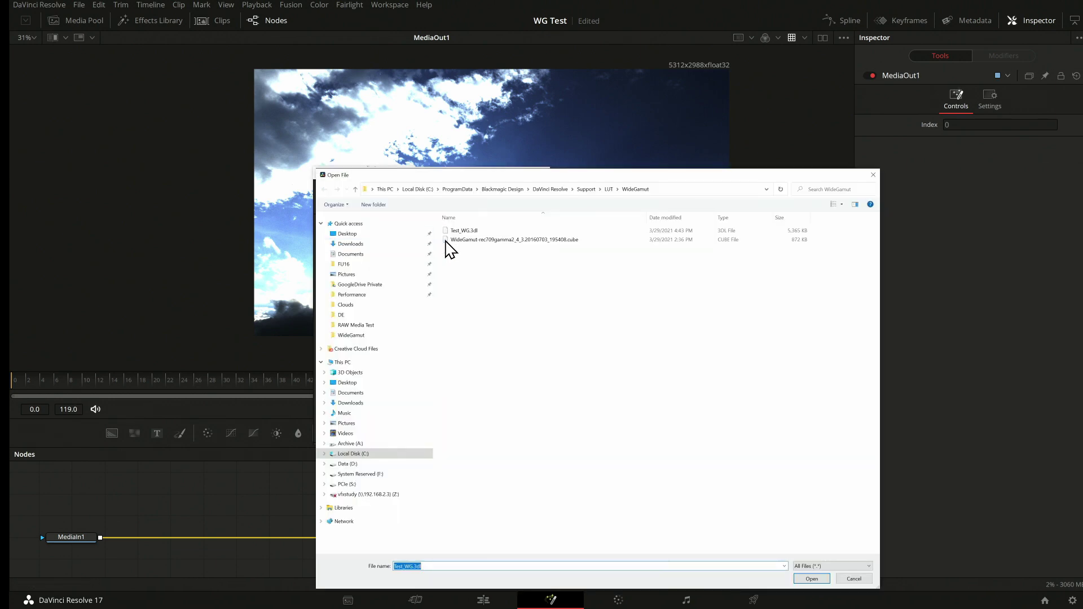
left_click(809, 579)
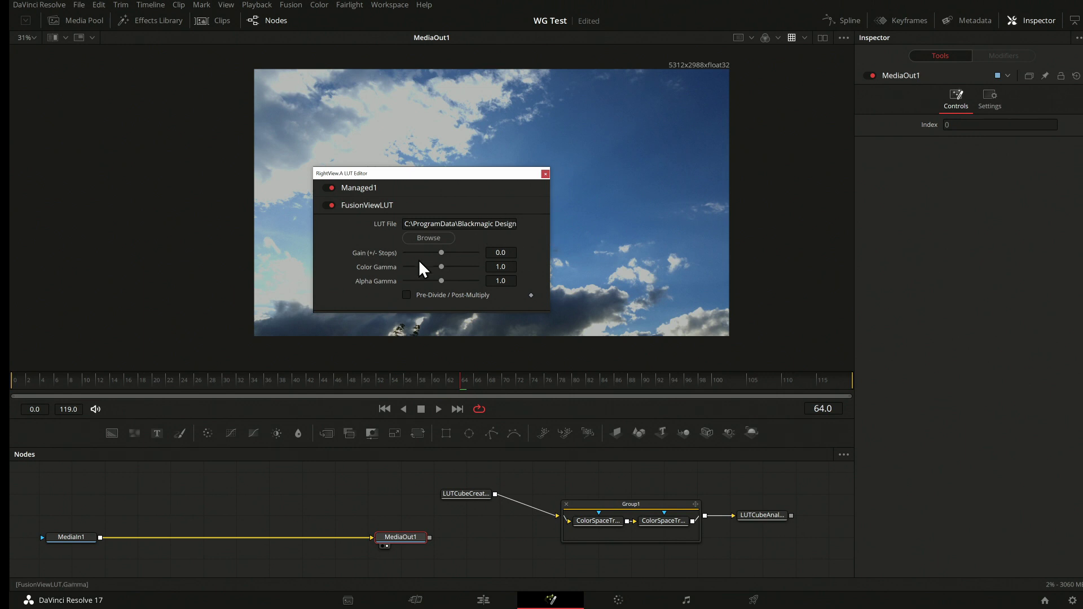
left_click_drag(489, 174, 501, 171)
left_click_drag(942, 154, 938, 154)
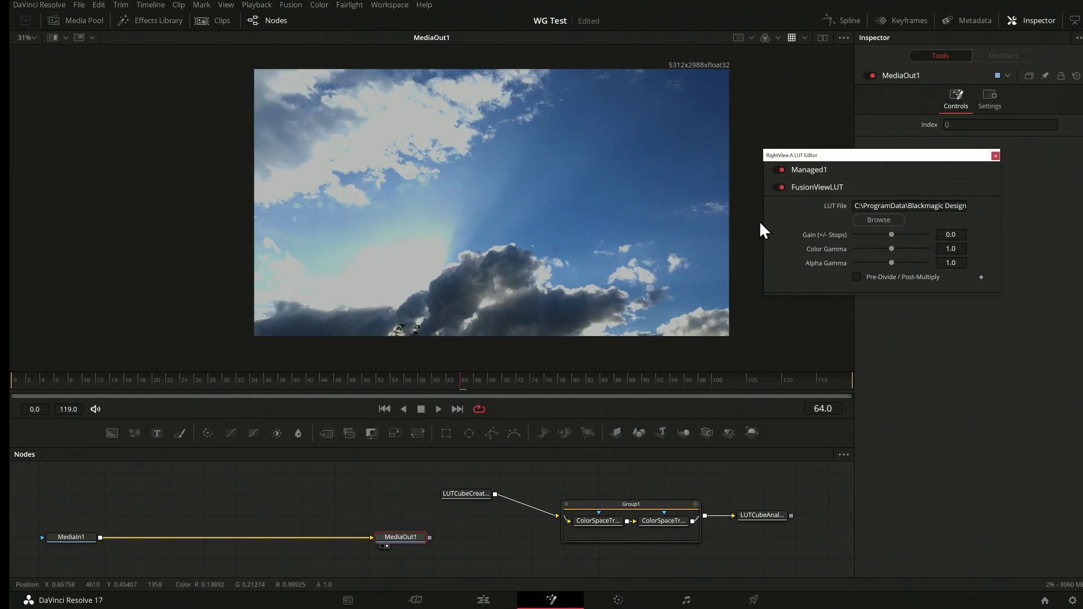
- Check the FusionViewLUT's file path and the Managed1 settings, and close the LUT editor
left_click(856, 206)
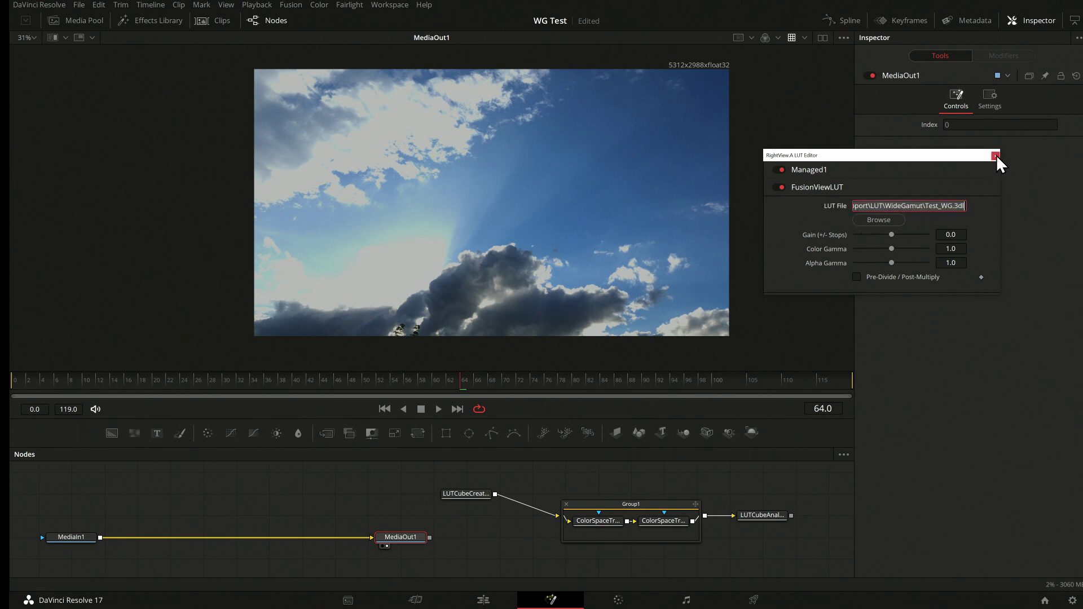
left_click(812, 170)
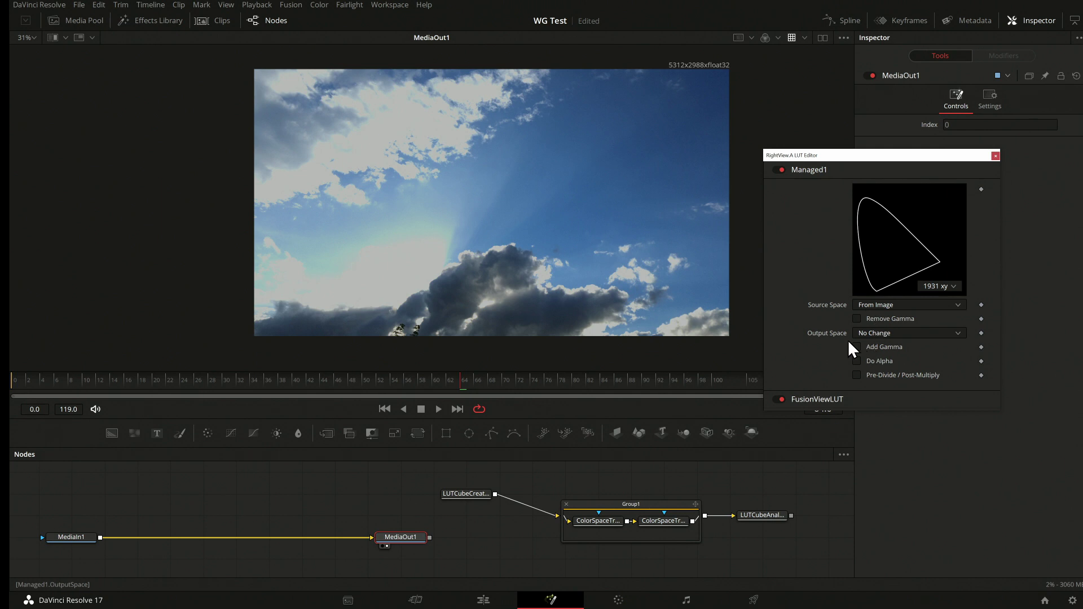
left_click(824, 401)
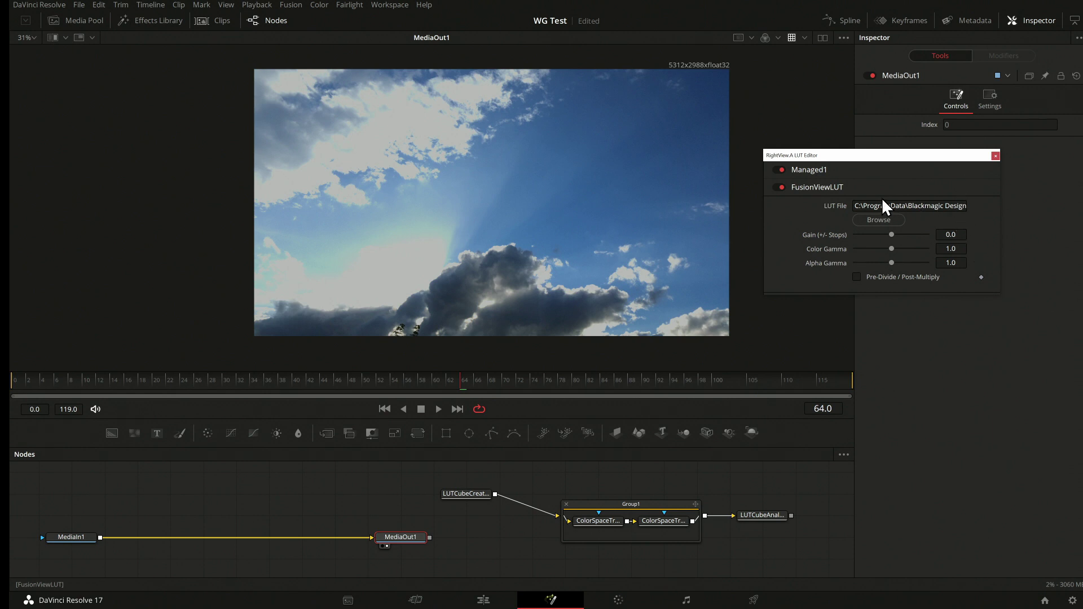
left_click(995, 155)
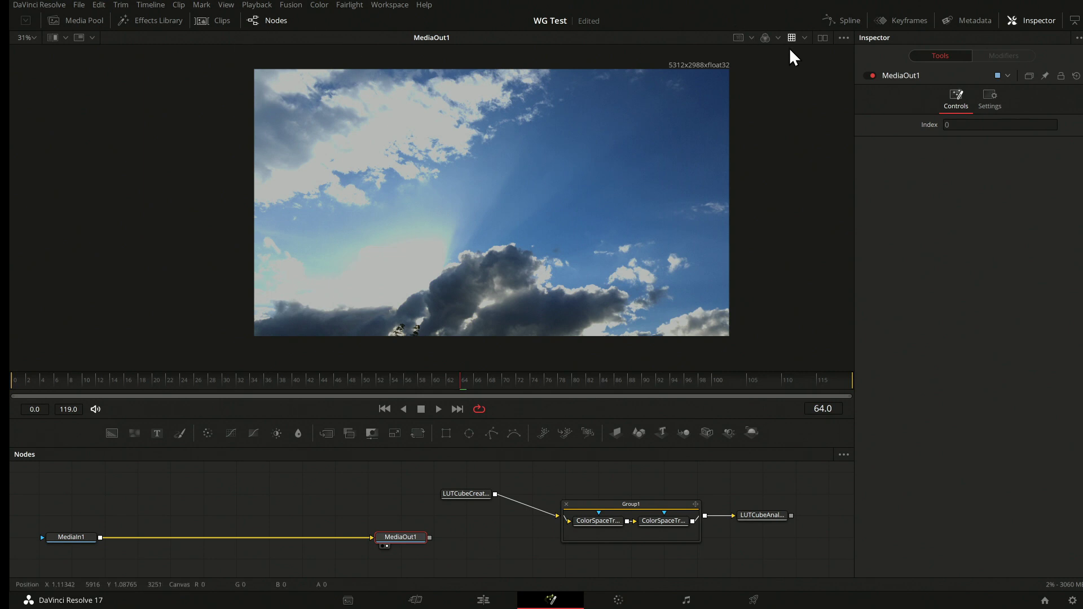
- Connect MediaOut1 to Group1 and show Group1 in a second viewer beside MediaOut1, giving both images similar room
left_click(823, 37)
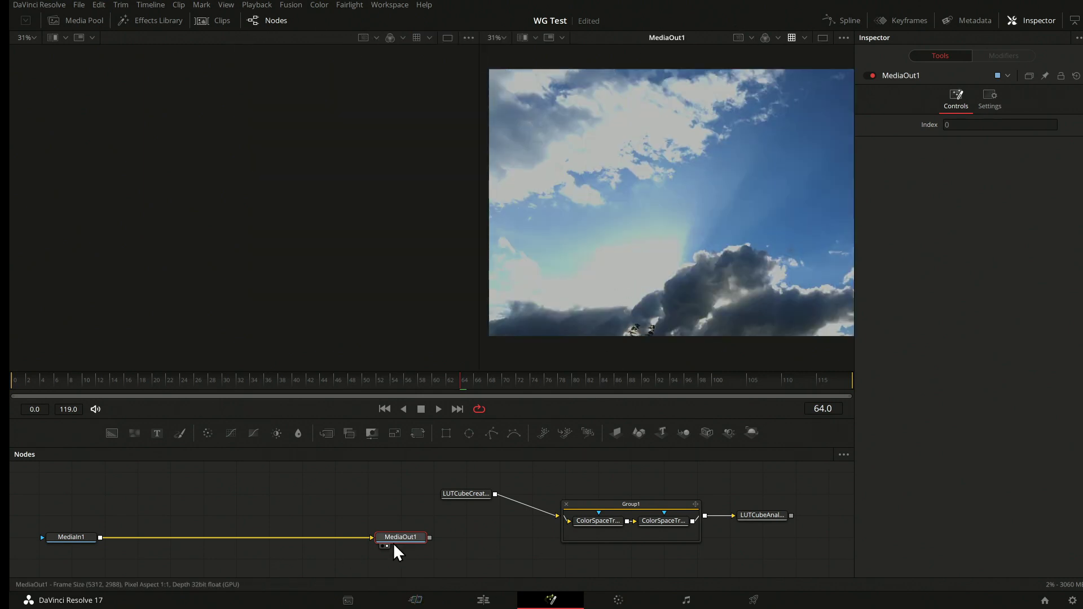
left_click_drag(99, 537, 557, 517)
left_click(658, 506)
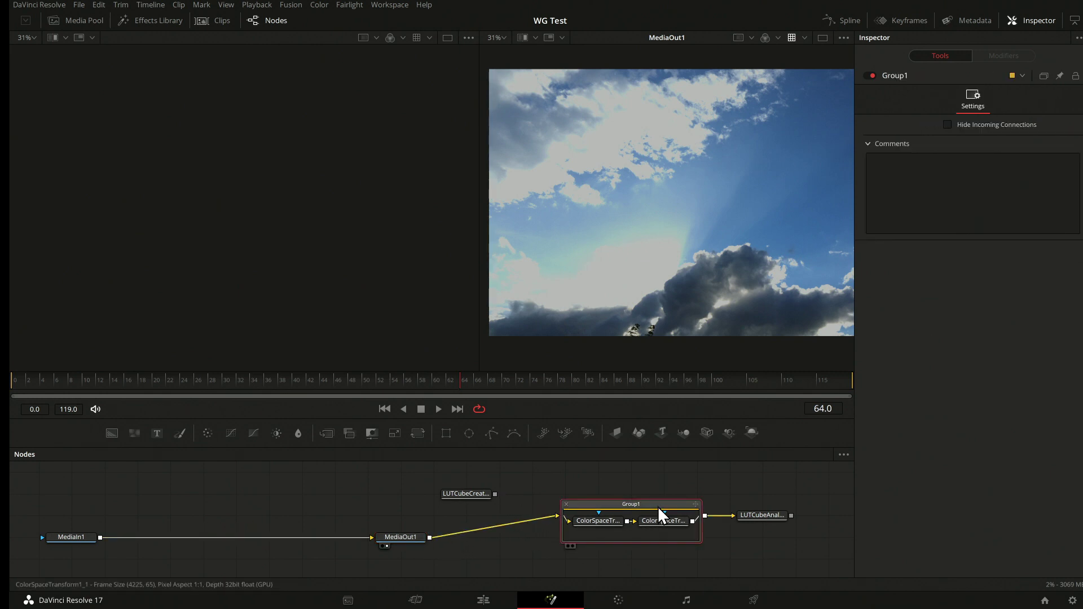
key("1")
left_click_drag(479, 62, 408, 54)
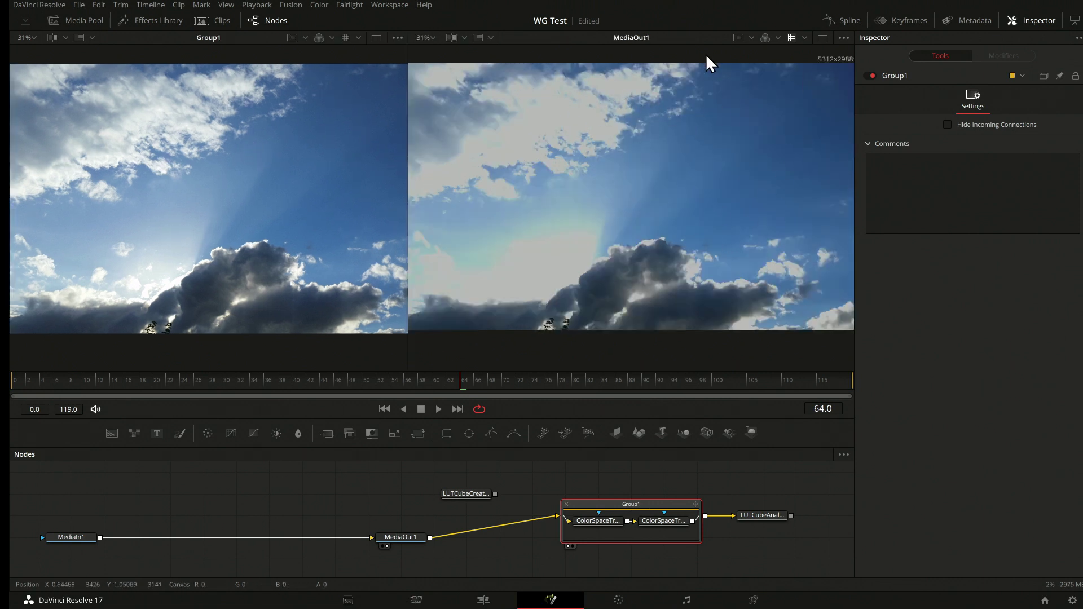
- Compare the dark clouds and bright highlights of Group1 and MediaOut1 close up in the two viewers
scroll(665, 280, "up", 6)
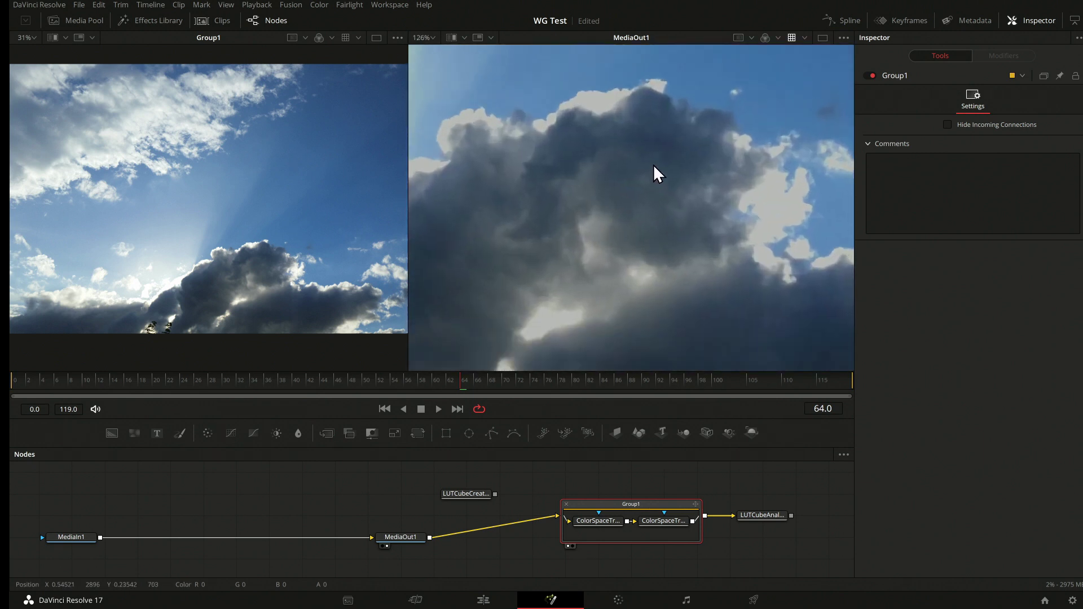
scroll(87, 101, "up", 5)
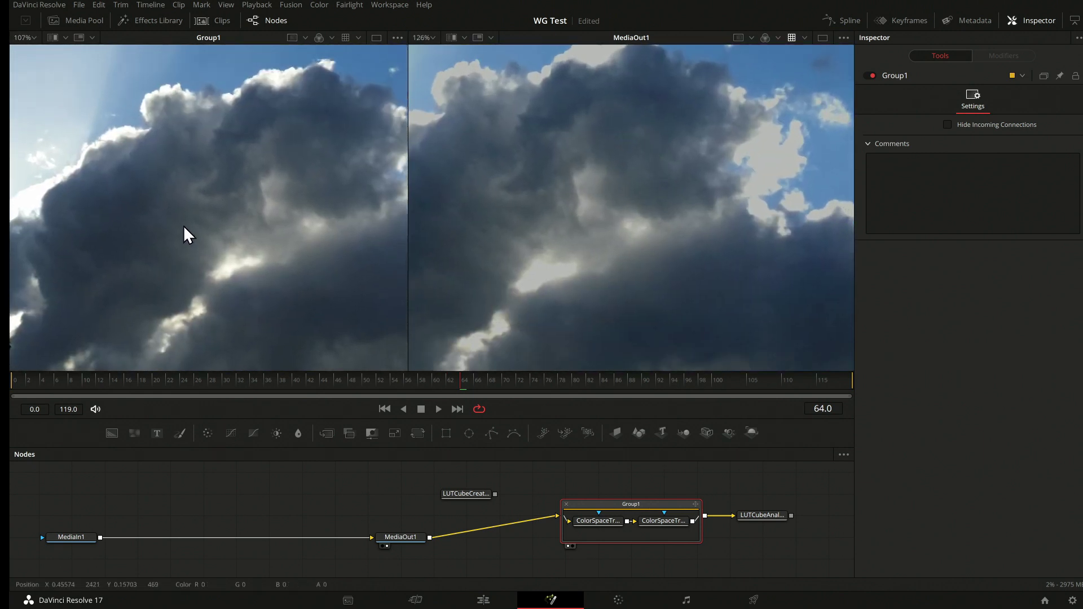
scroll(733, 158, "down", 3)
scroll(309, 141, "down", 8)
scroll(595, 137, "up", 2)
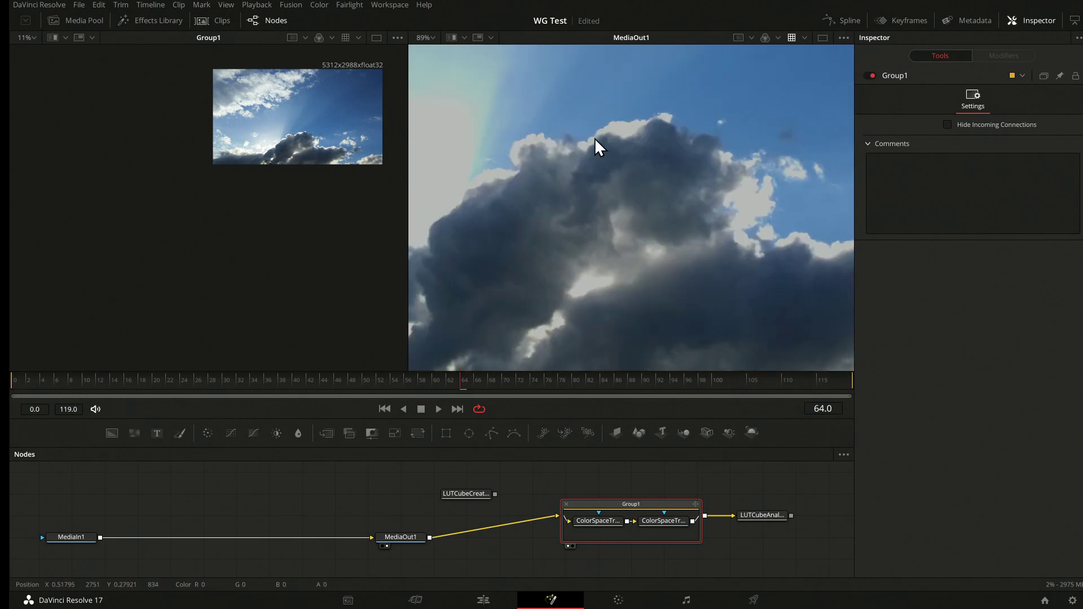
scroll(595, 138, "down", 5)
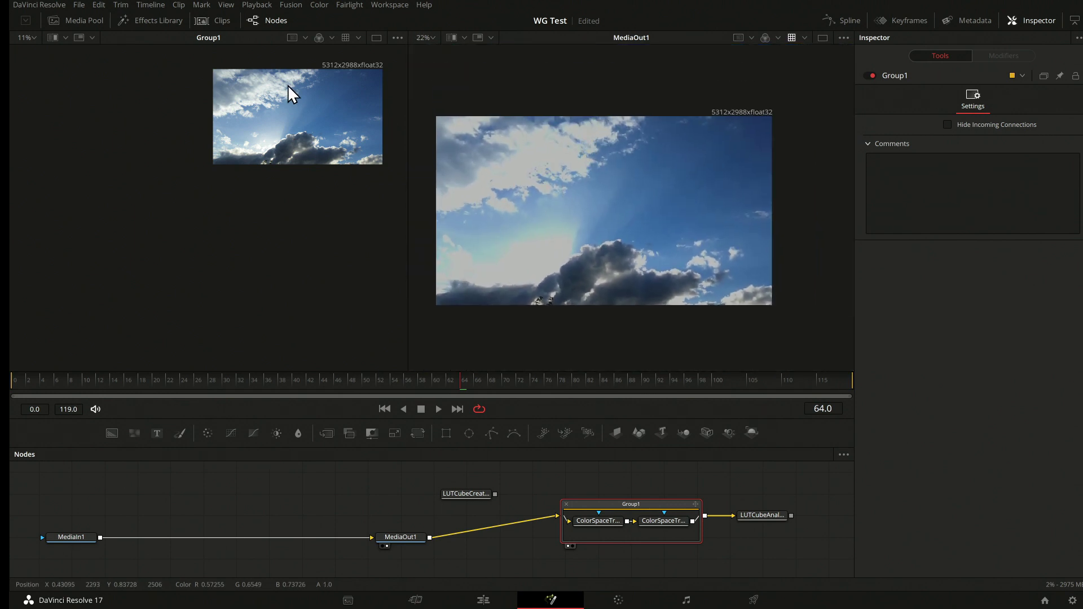
scroll(282, 88, "up", 6)
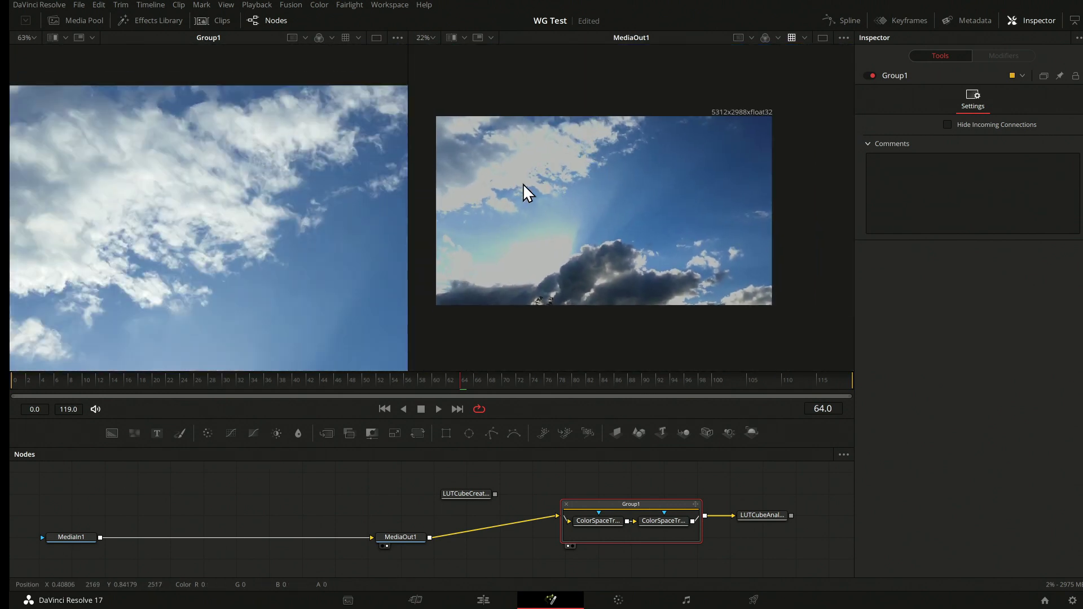
scroll(574, 150, "down", 1)
scroll(574, 150, "up", 3)
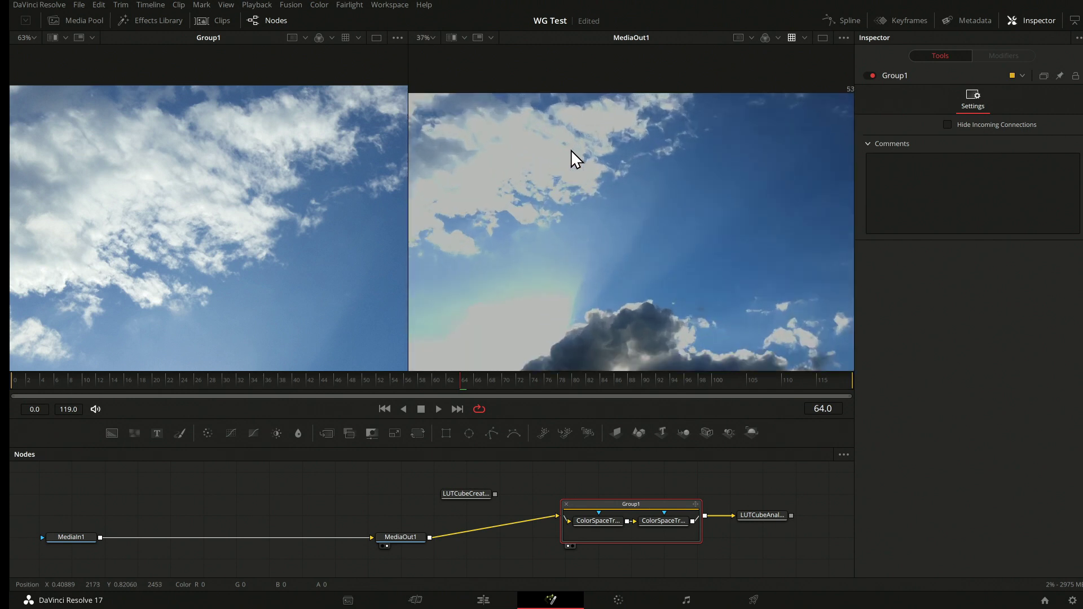
scroll(584, 147, "down", 2)
scroll(266, 155, "down", 3)
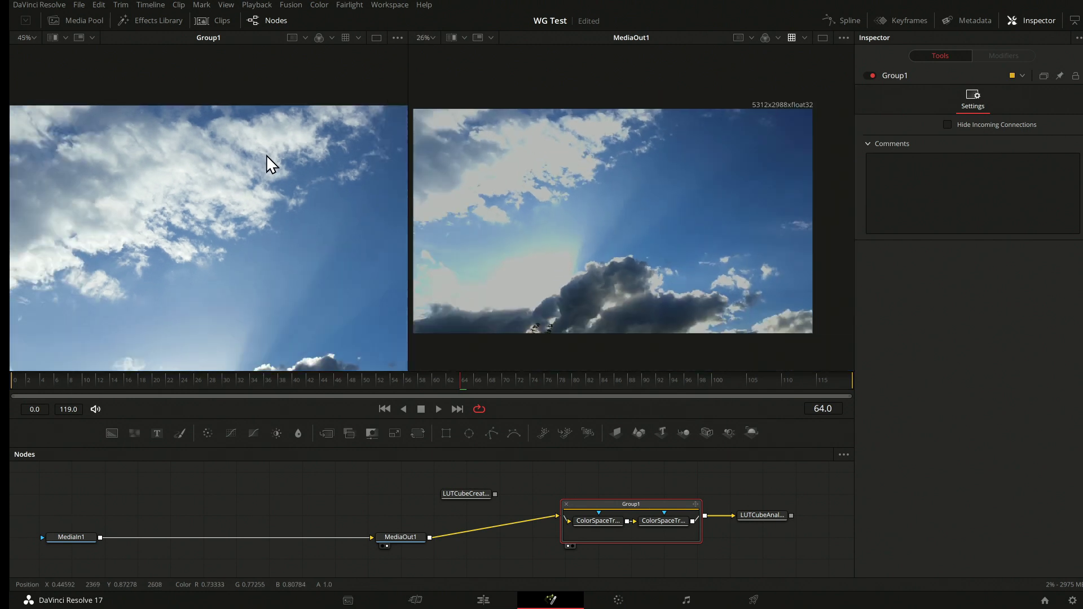
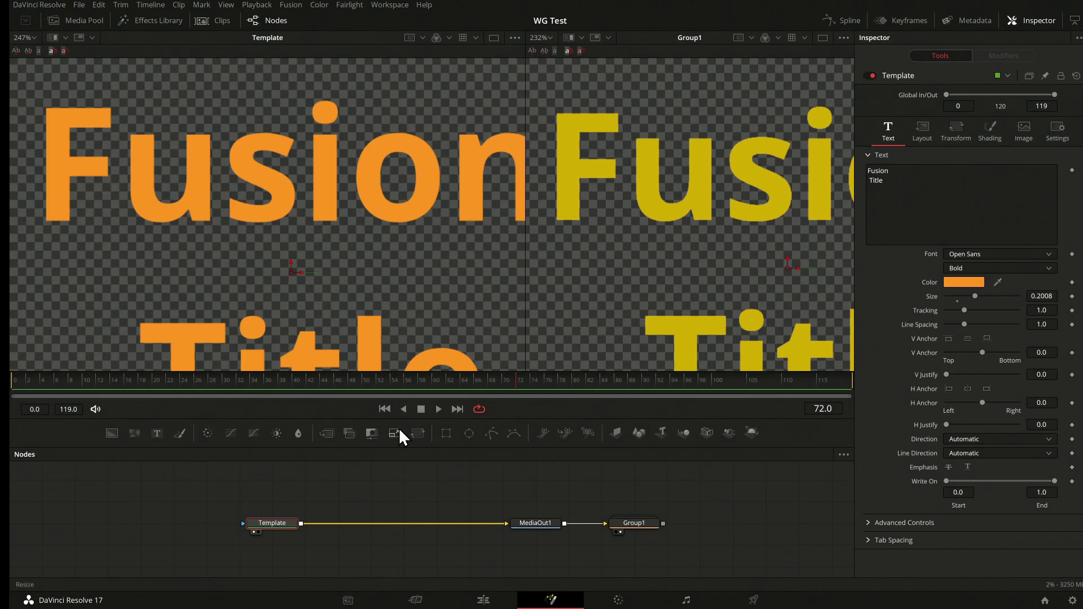
- Move the Template node farther away from MediaOut1 and expand Group1 to show its nodes
scroll(288, 513, "down", 1)
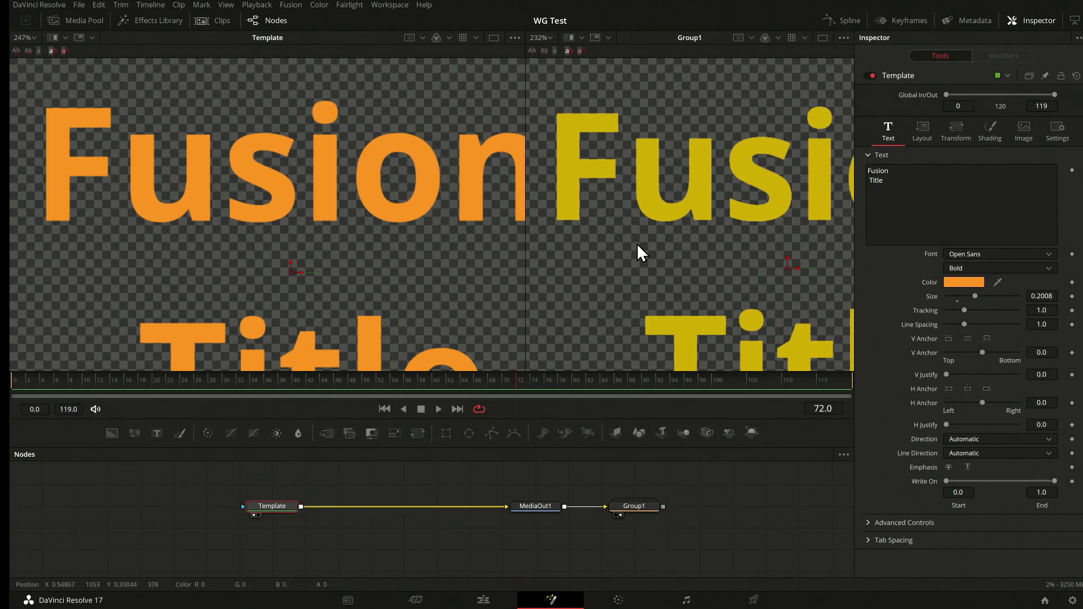
scroll(507, 536, "left", 2)
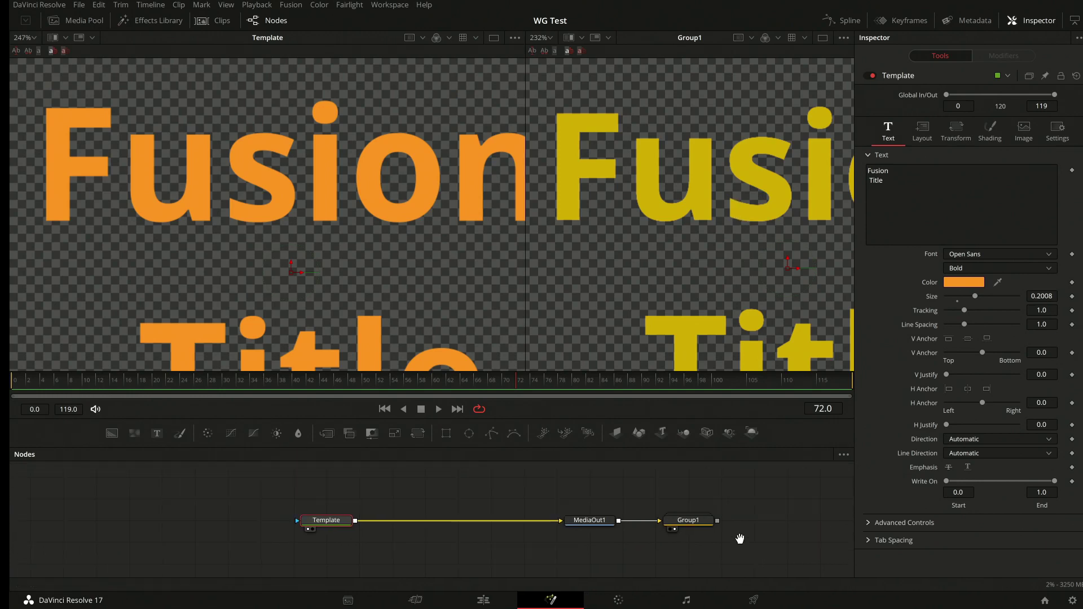
left_click_drag(346, 520, 283, 520)
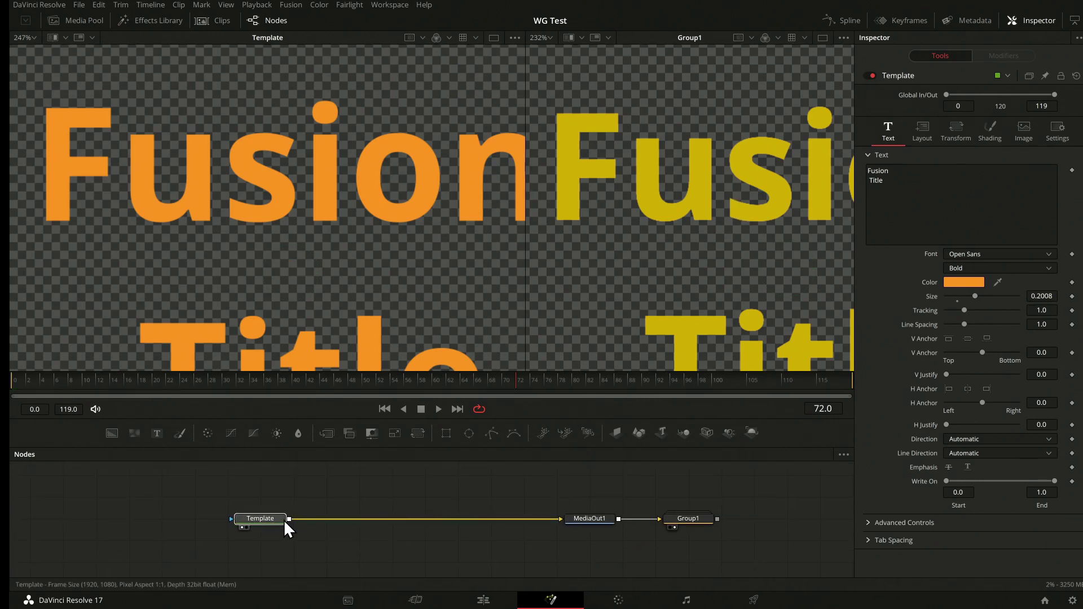
double_click(696, 517)
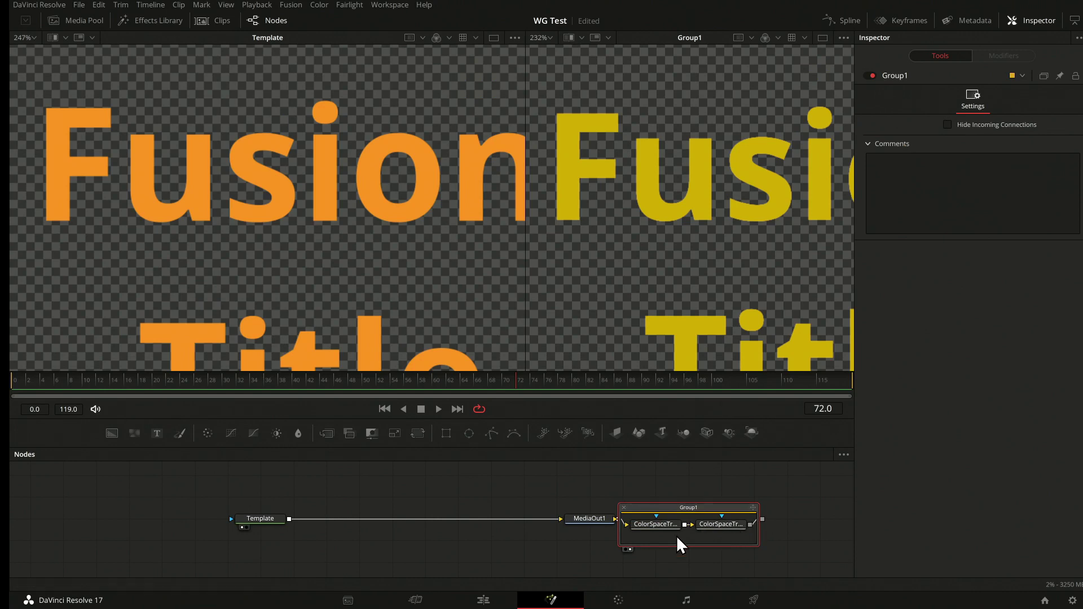
- Insert a Color Space Transform node between Template and MediaOut1 and place it with some space after Template
left_click(364, 522)
key("shift+space")
type("colo")
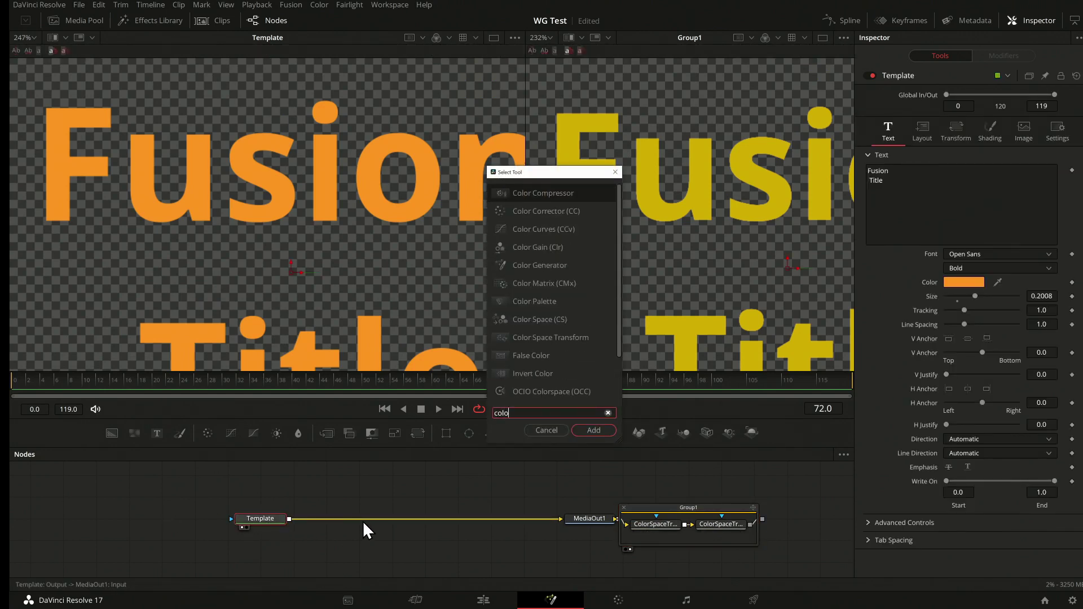
type("r sp")
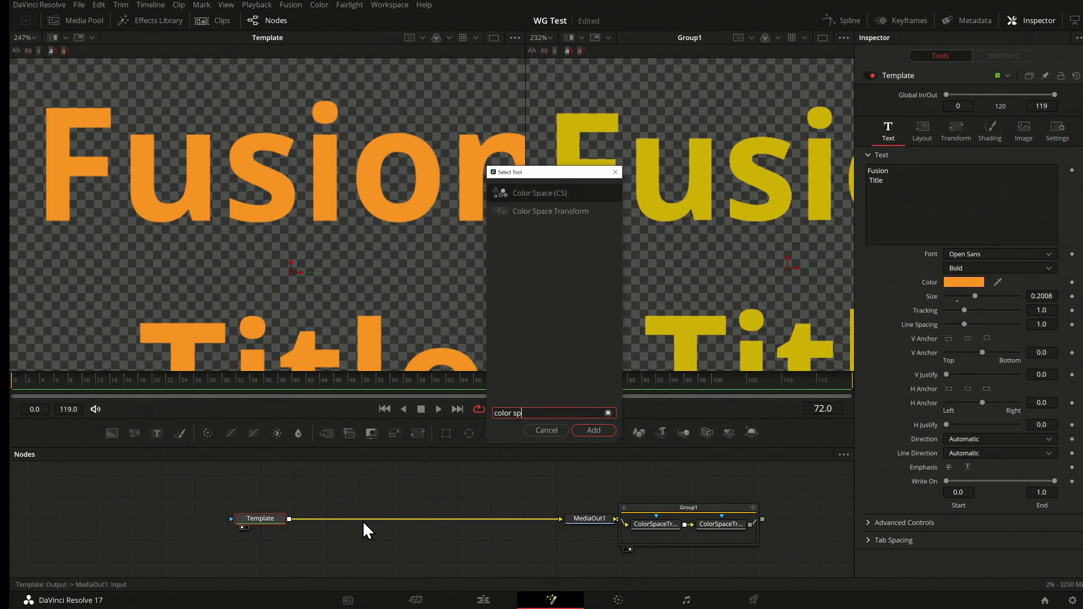
key("Down")
key("Return")
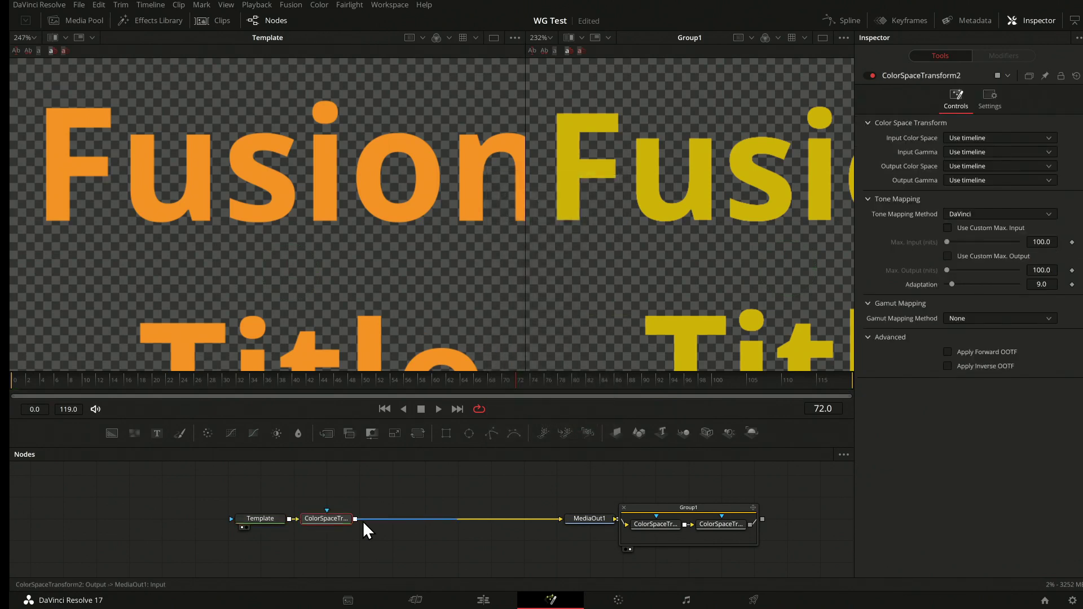
left_click_drag(327, 519, 360, 520)
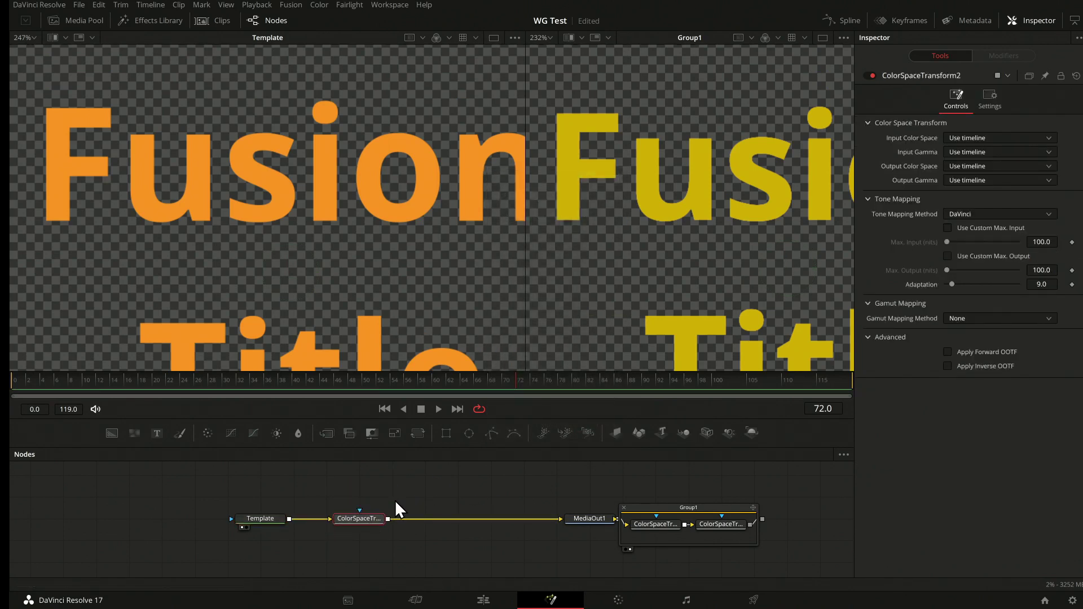
- Set the new Color Space Transform's input color space to Rec.709 and input gamma to Gamma 2.4, keeping Use timeline as output color space
left_click(1009, 138)
left_click(976, 327)
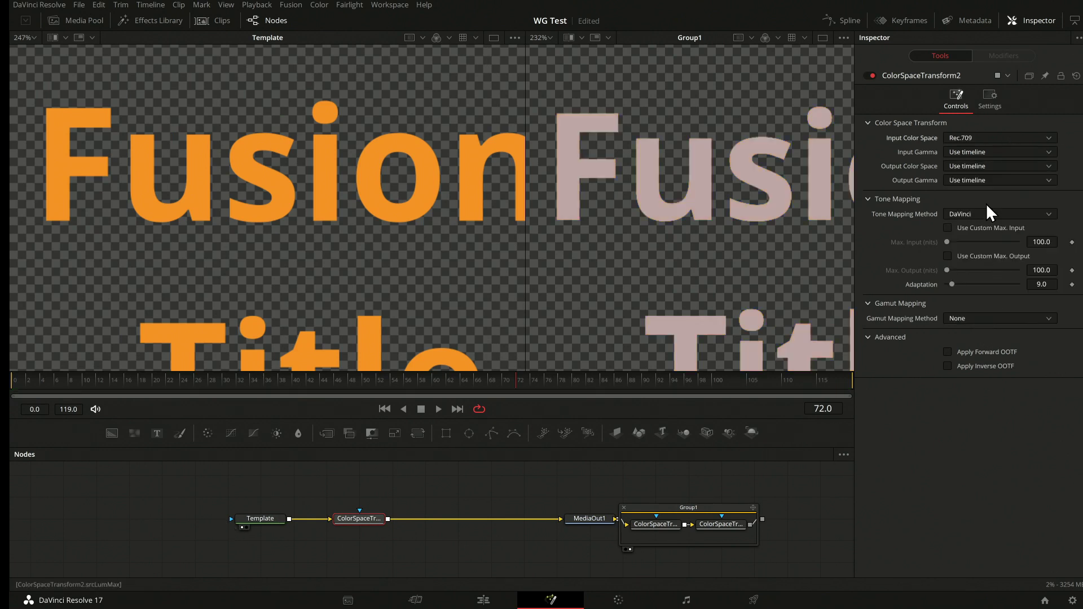
left_click(990, 152)
scroll(995, 151, "down", 6)
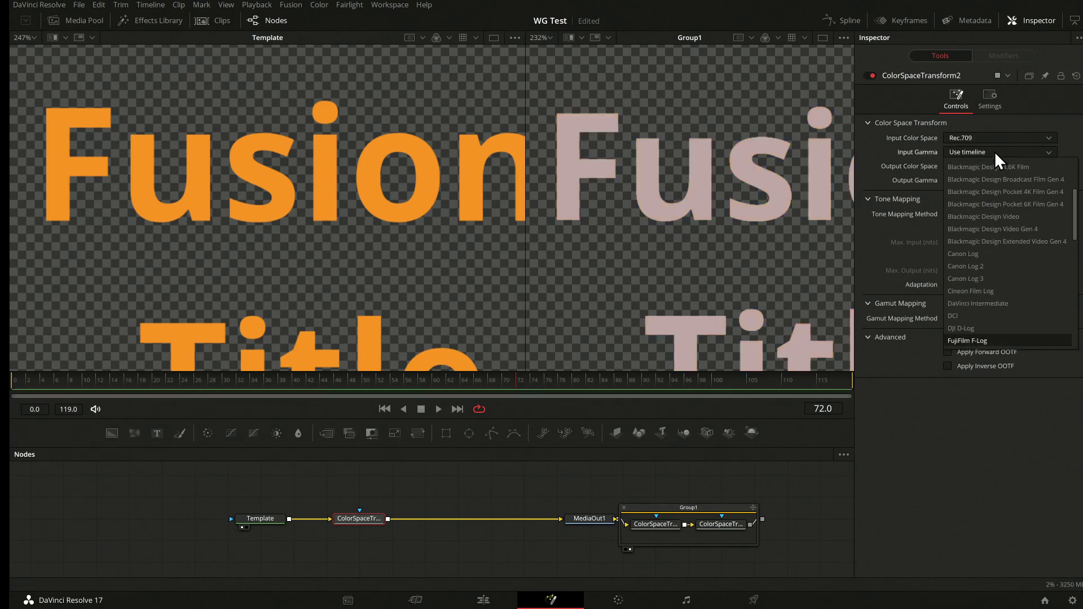
scroll(991, 303, "down", 6)
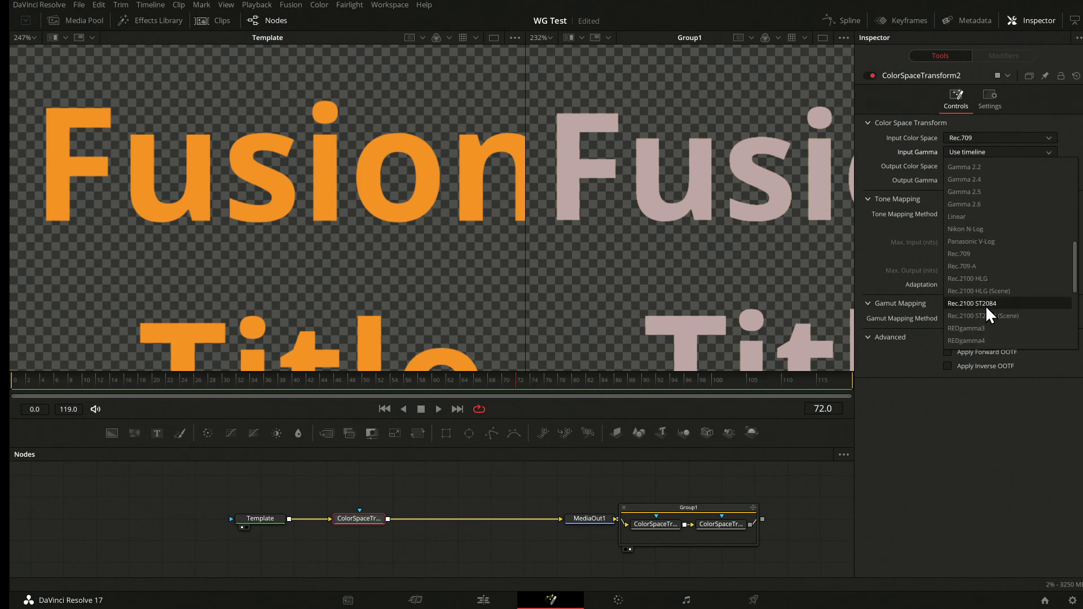
scroll(997, 303, "up", 7)
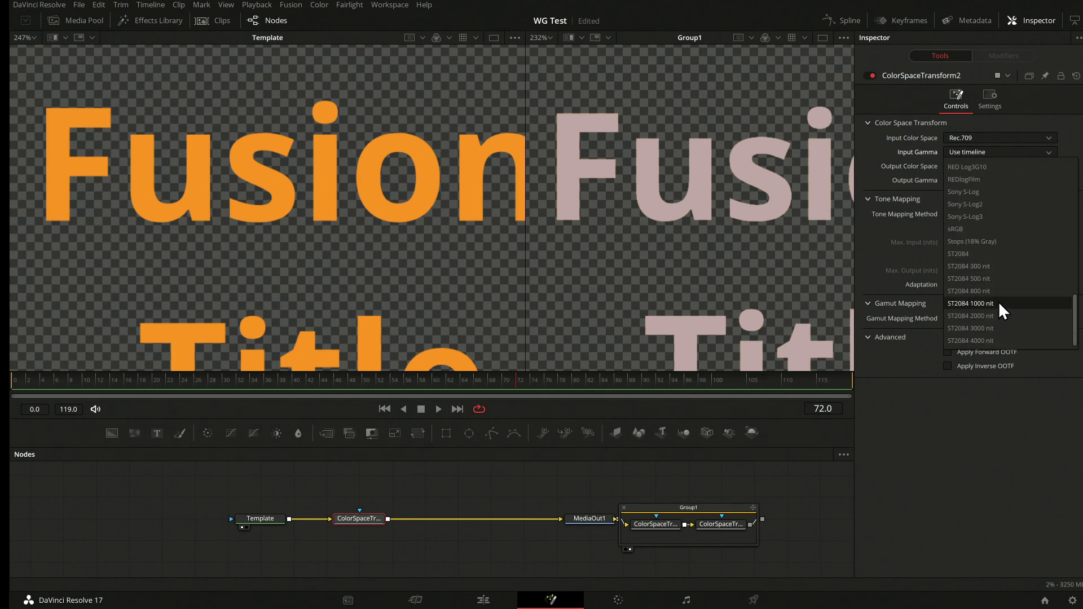
left_click(978, 292)
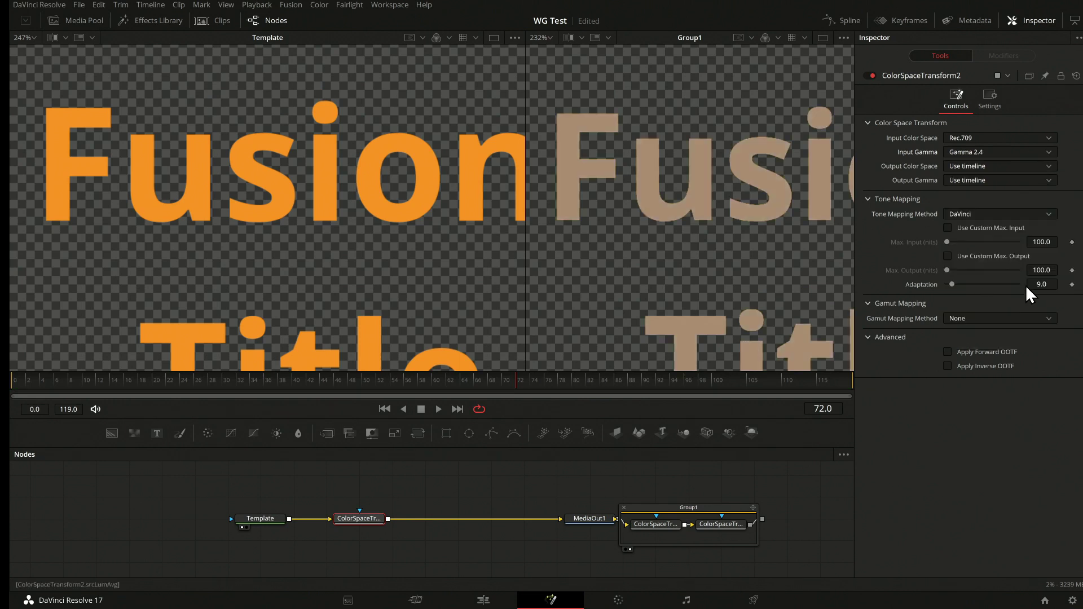
left_click(996, 169)
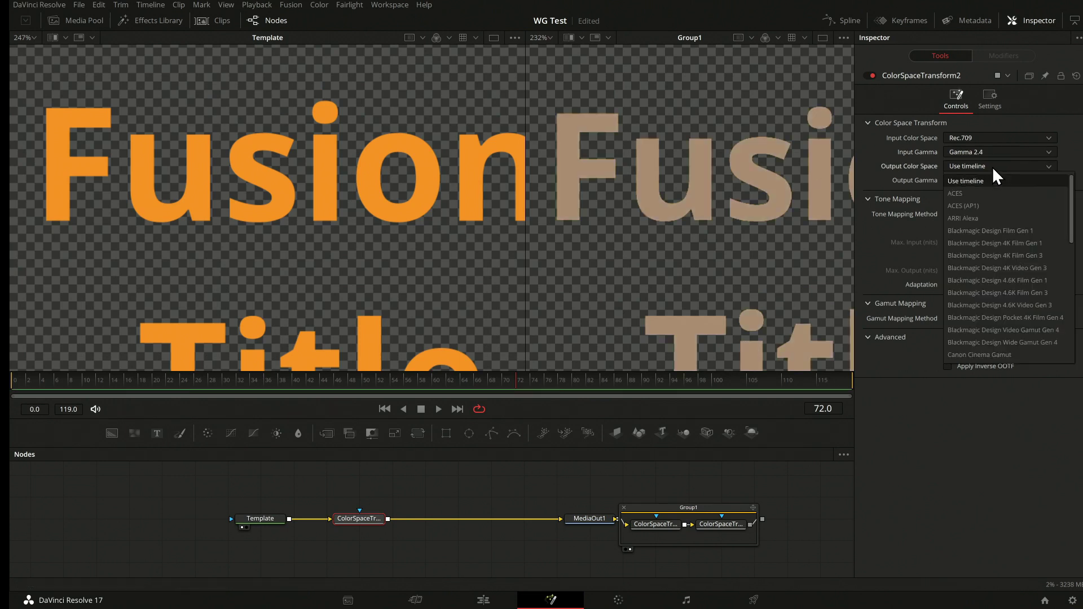
left_click(993, 172)
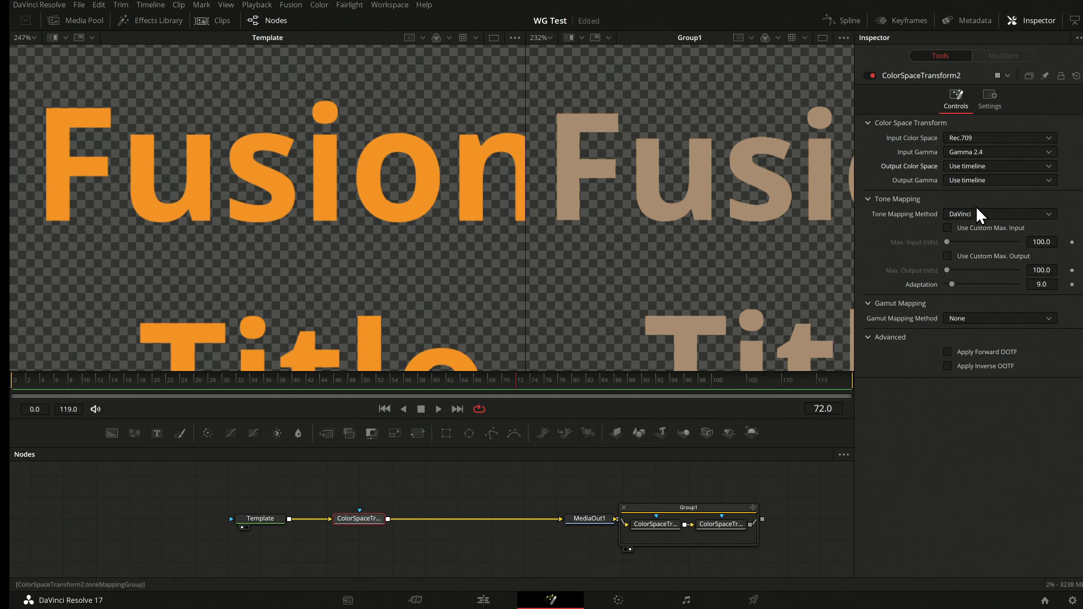
- Give the new Color Space Transform a custom maximum output of 4000 nits and apply the inverse OOTF
left_click(959, 257)
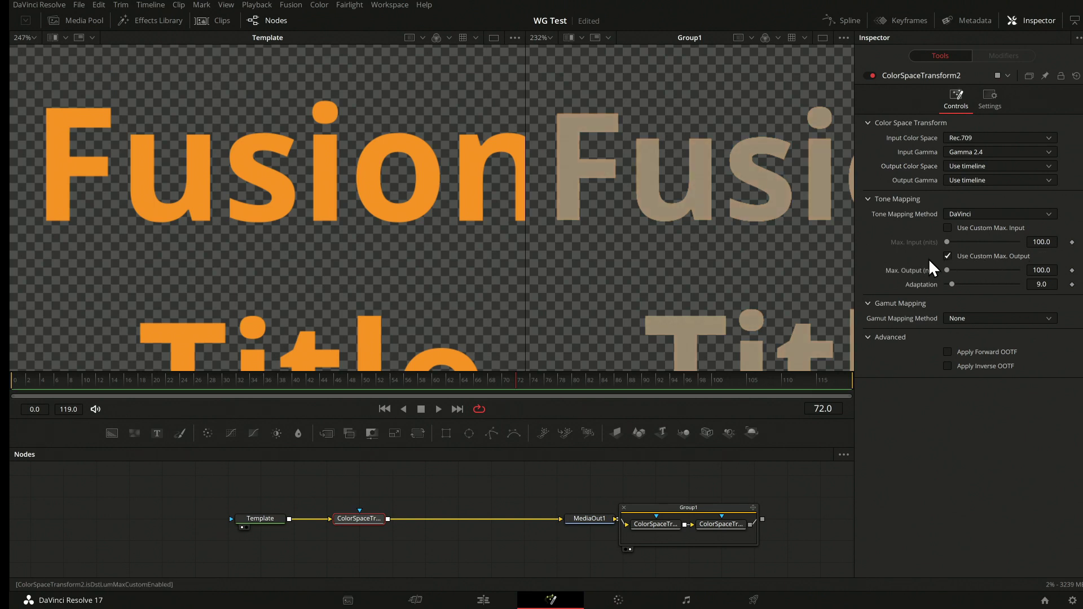
left_click(1043, 270)
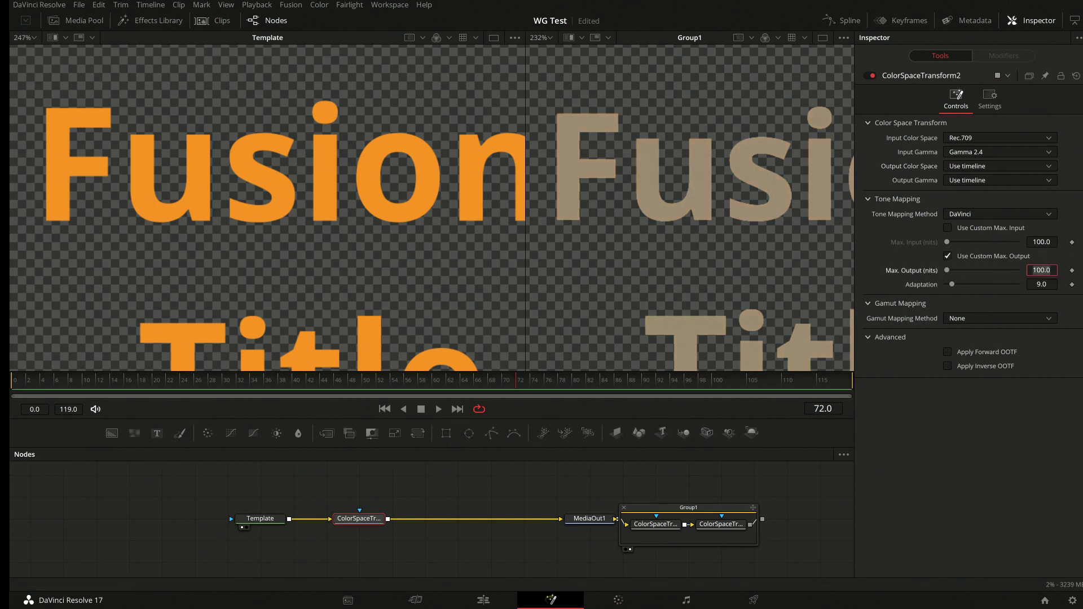
type("40")
key("Tab")
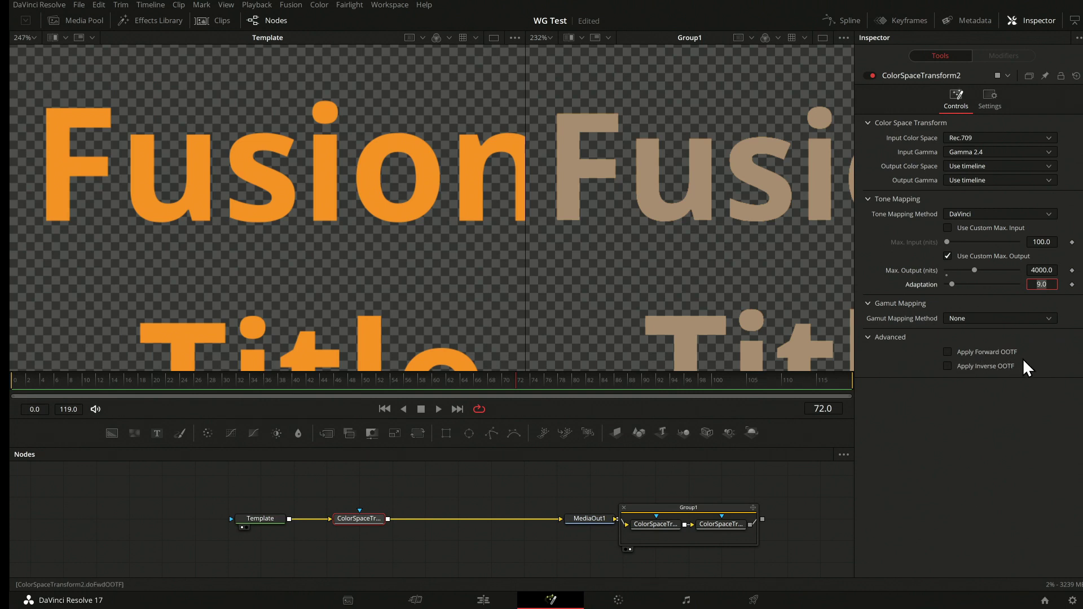
left_click(947, 366)
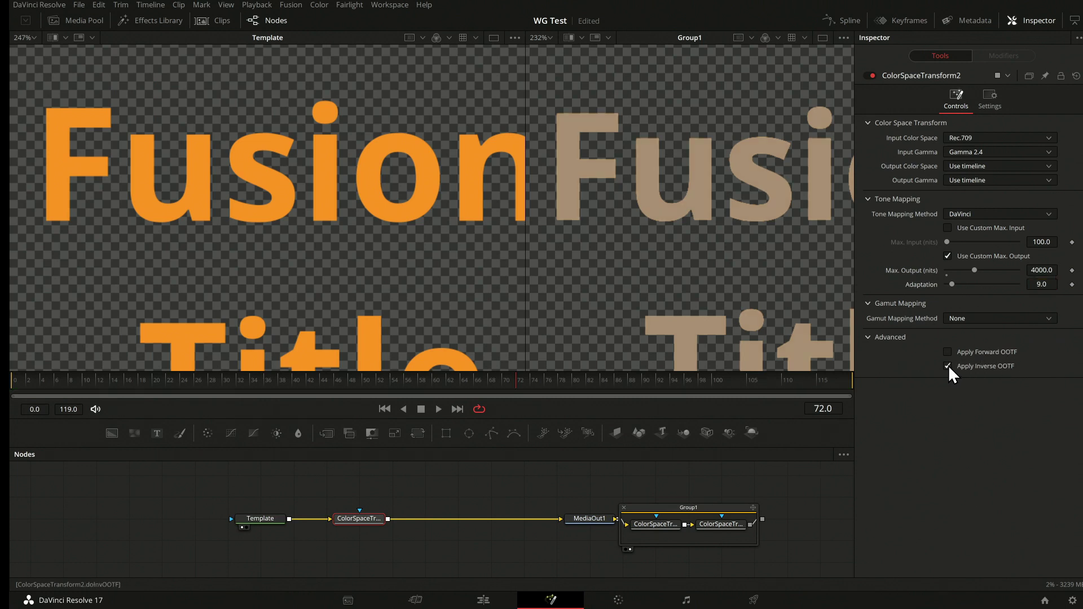
- Compare the tone mapping and OOTF settings of Group1's Color Space Transform nodes with those of the one following Template
left_click(715, 524)
left_click(650, 522)
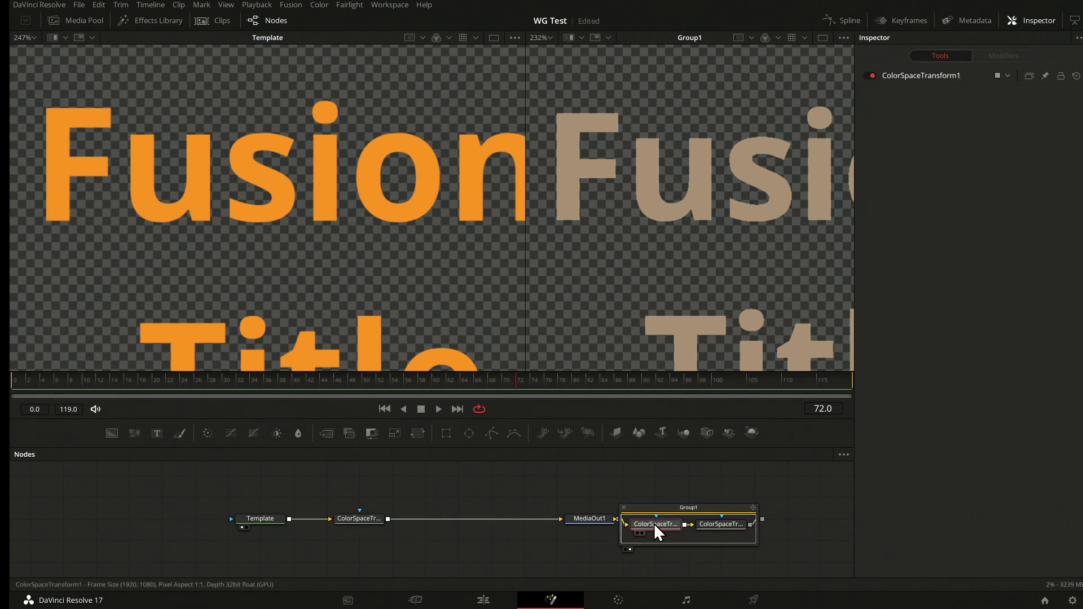
left_click(906, 74)
left_click(729, 526)
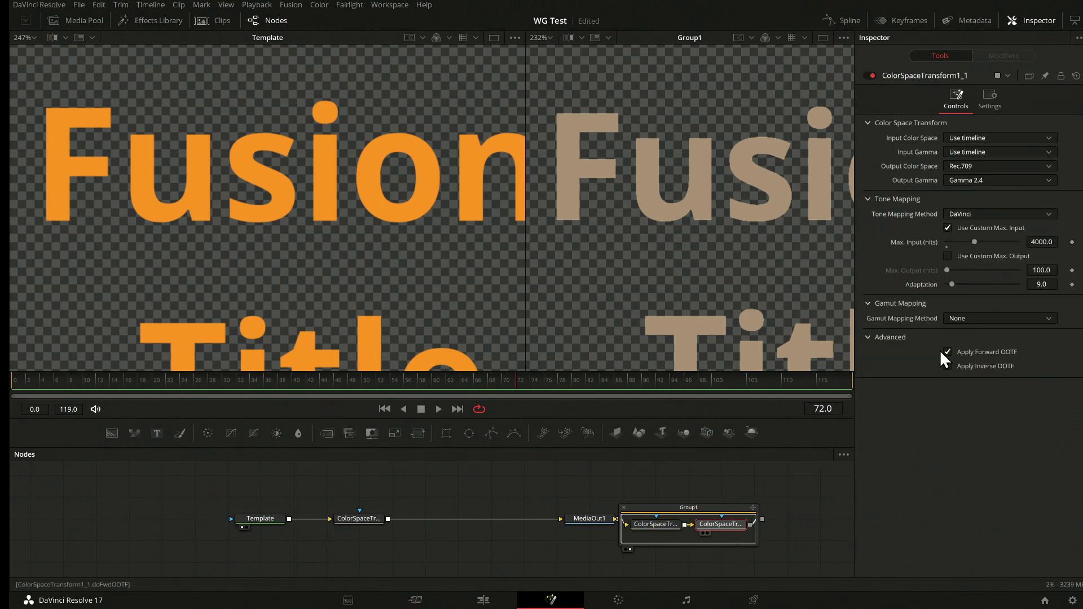
left_click(358, 519)
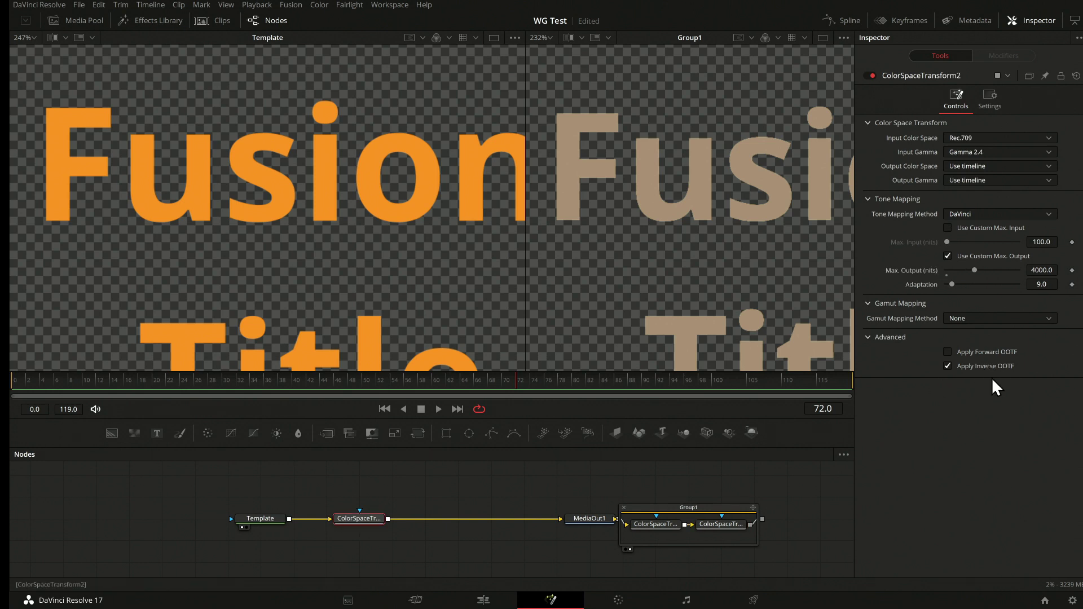
left_click(711, 525)
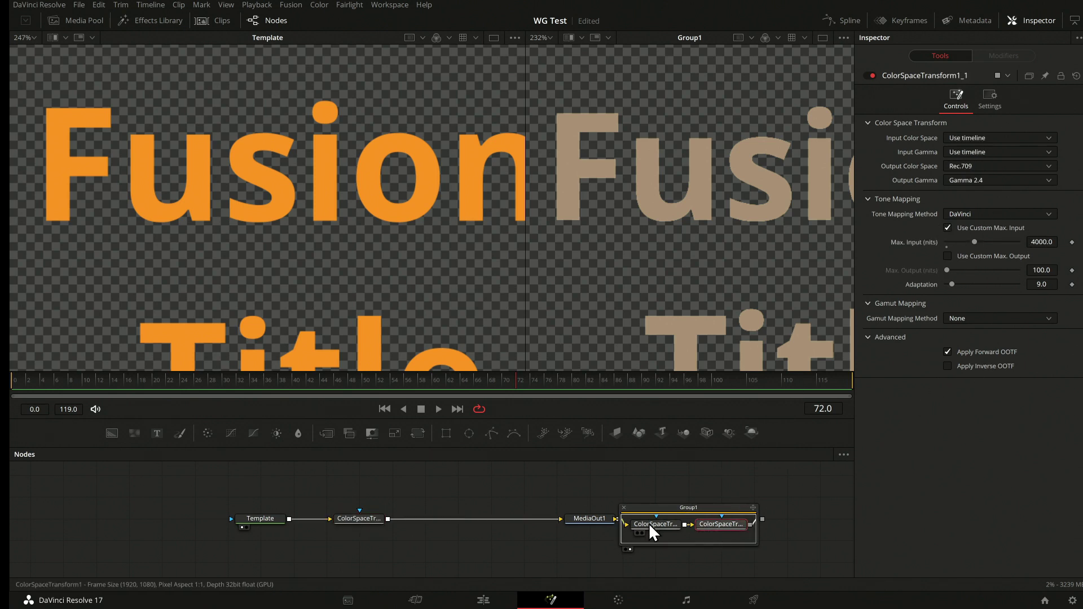
left_click(366, 519)
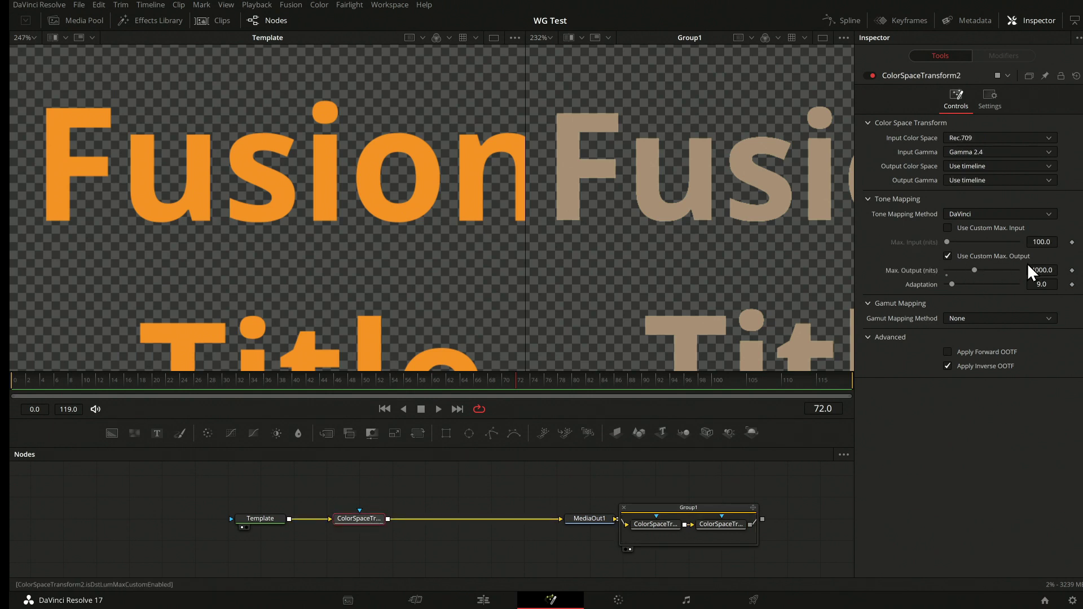
mouse_move(354, 520)
left_mouse_down()
mouse_move(356, 497)
mouse_move(343, 514)
left_mouse_up()
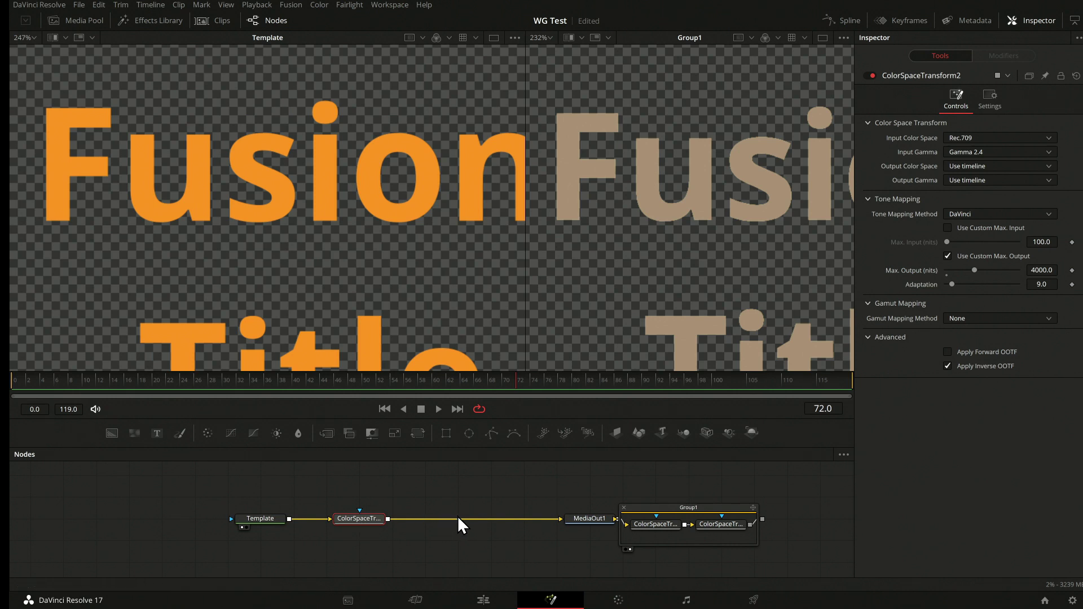
- Insert a second Color Space Transform node before MediaOut1 and space it away from the first one
key("Caps_Lock")
key("shift+space")
type("color sp")
key("BackSpace")
key("BackSpace")
key("BackSpace")
key("BackSpace")
key("BackSpace")
key("BackSpace")
key("BackSpace")
key("BackSpace")
type("COLOR")
key("Down")
key("Down")
key("Down")
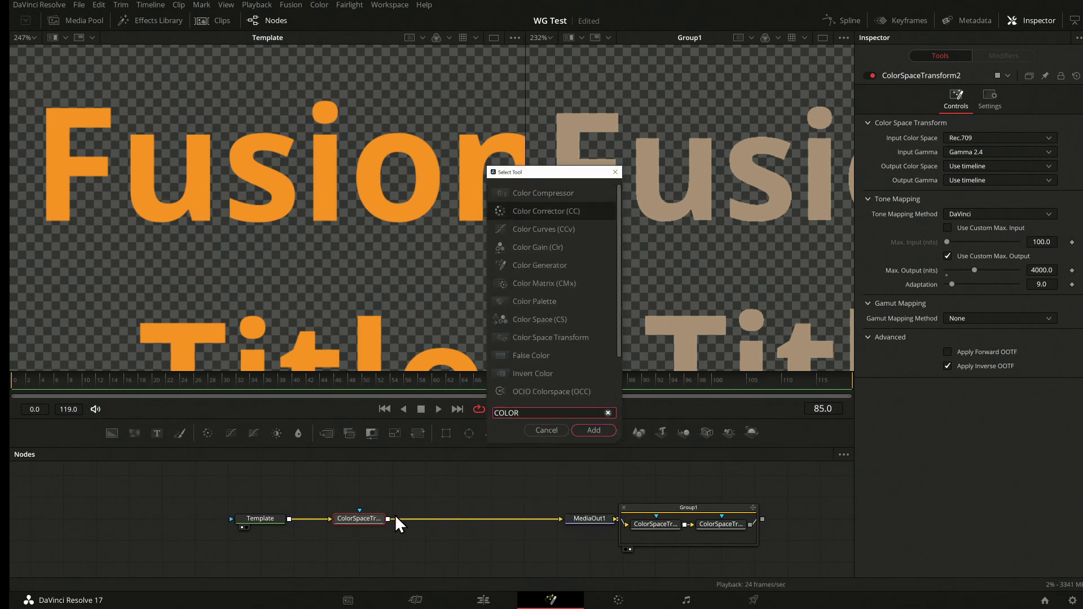
type("S")
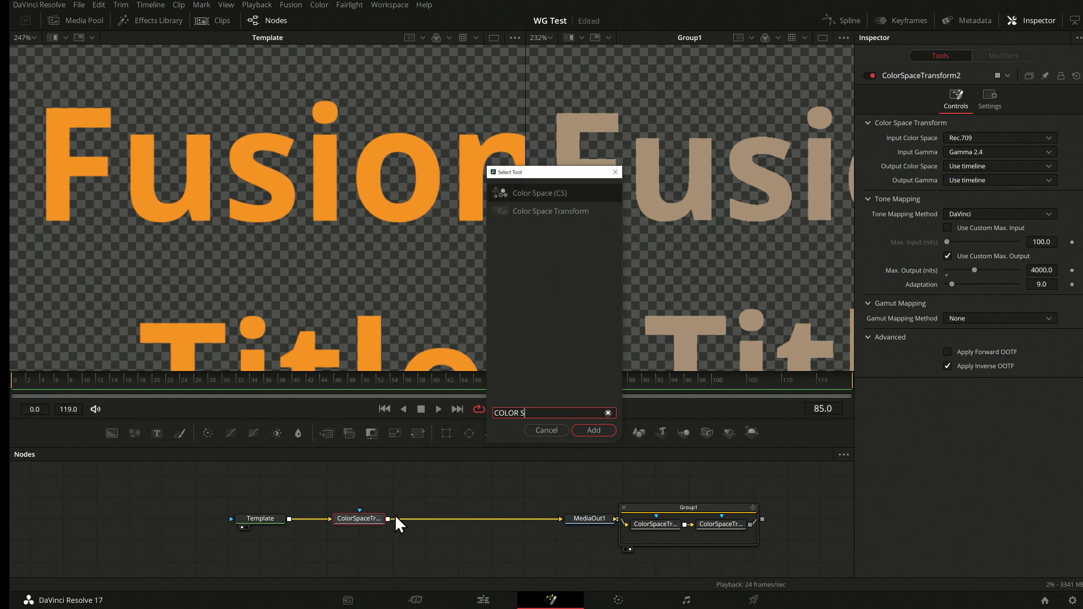
key("Return")
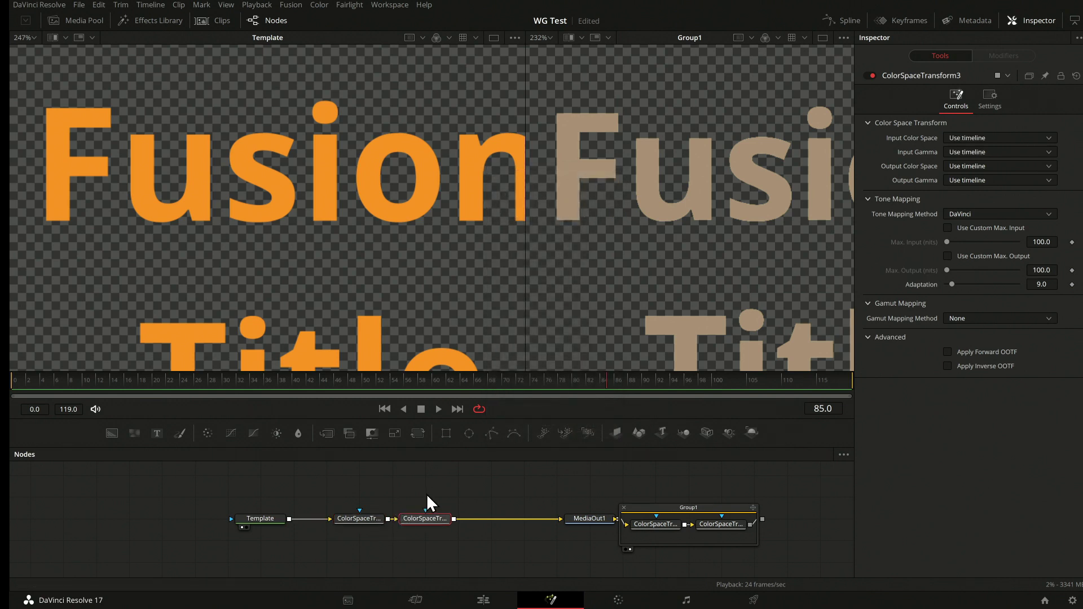
left_click_drag(441, 508, 475, 509)
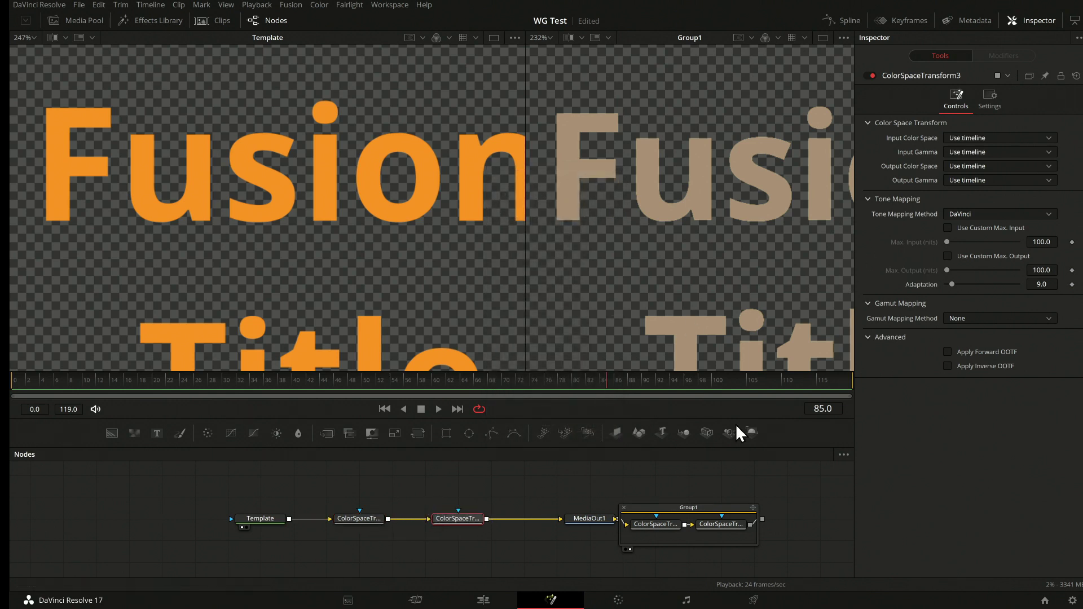
- Set the second Color Space Transform's output gamma to Linear and tone mapping method to None, keeping Use timeline as output color space
left_click(1000, 166)
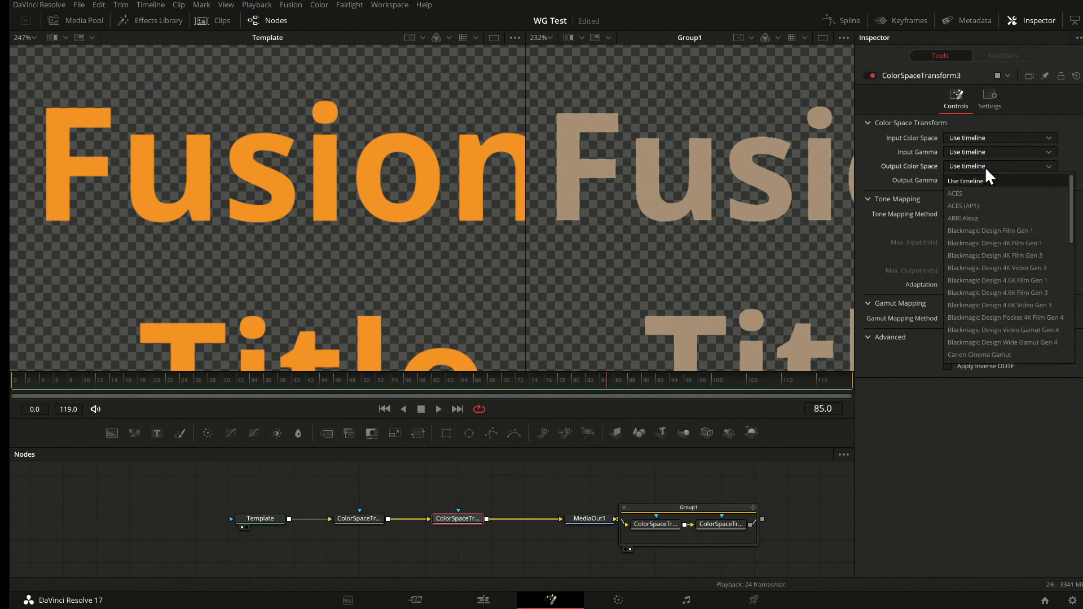
scroll(983, 244, "down", 3)
scroll(983, 273, "down", 3)
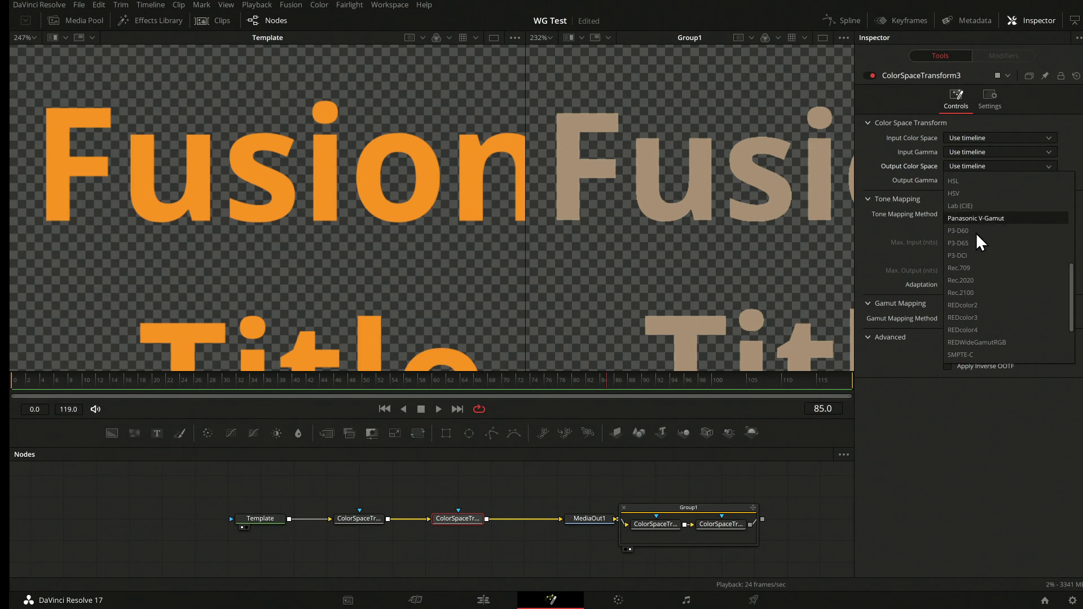
scroll(978, 223, "up", 1)
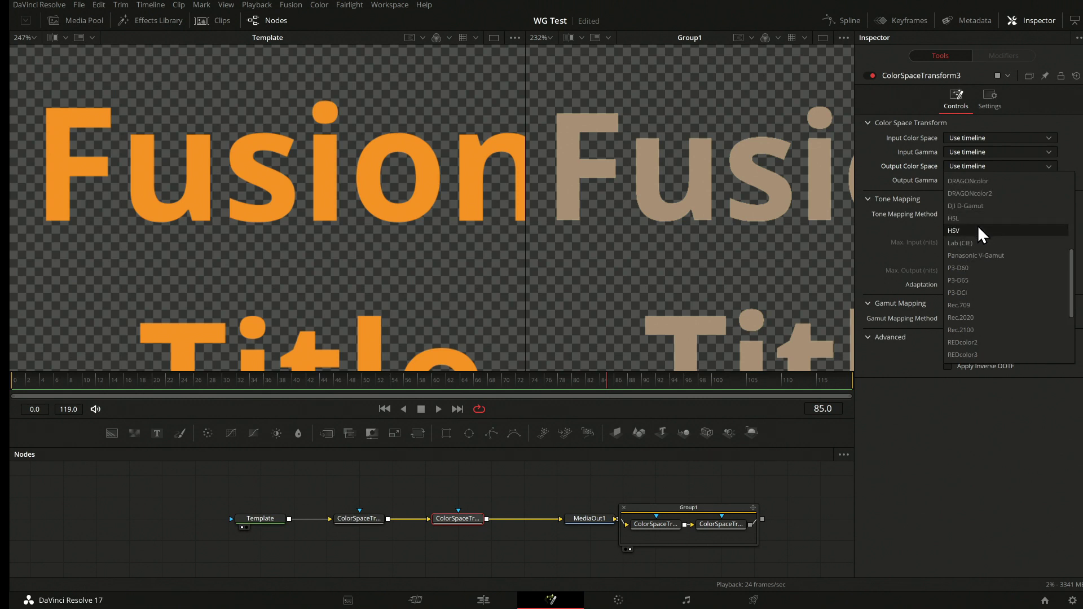
left_click(949, 195)
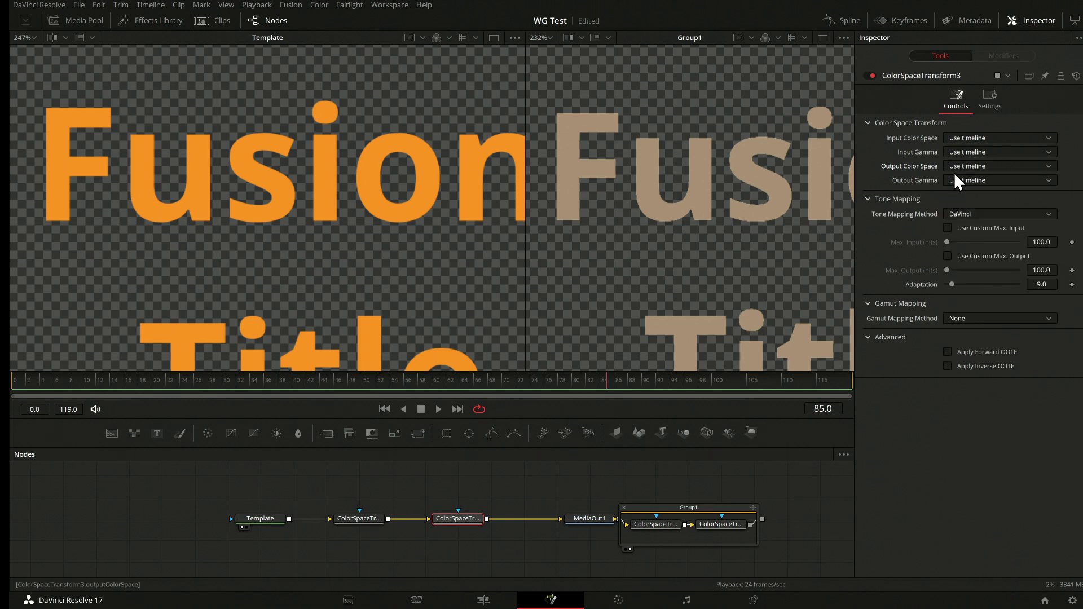
left_click(987, 180)
scroll(997, 260, "down", 4)
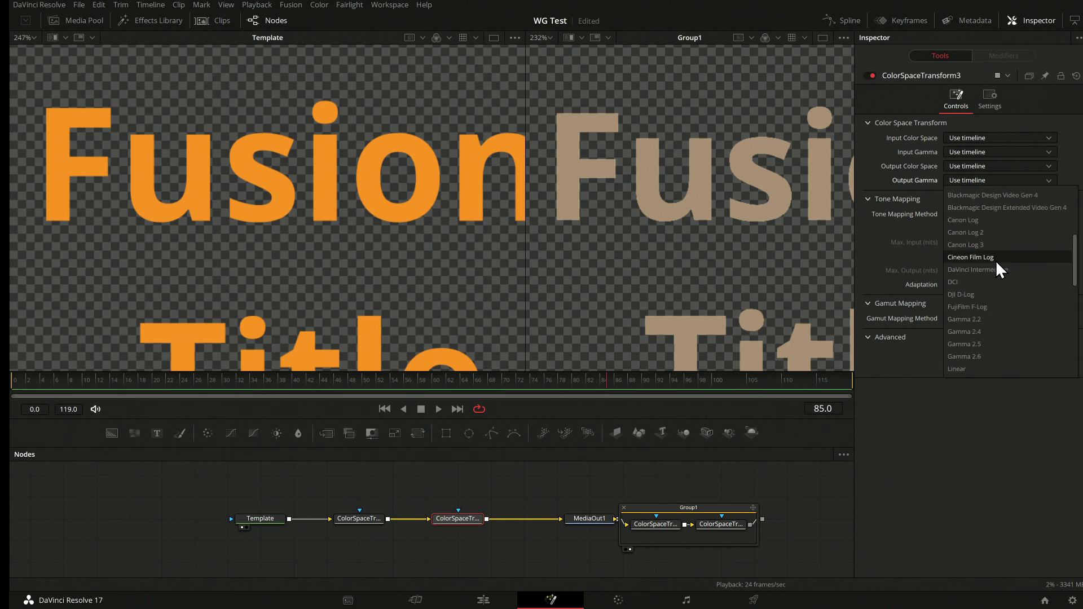
left_click(962, 368)
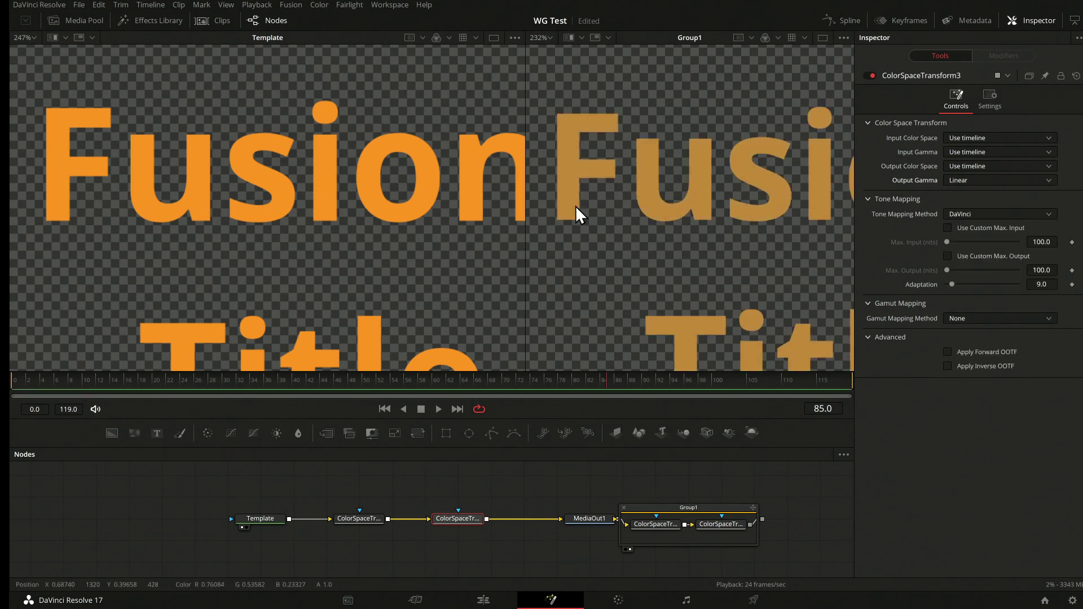
left_click(953, 213)
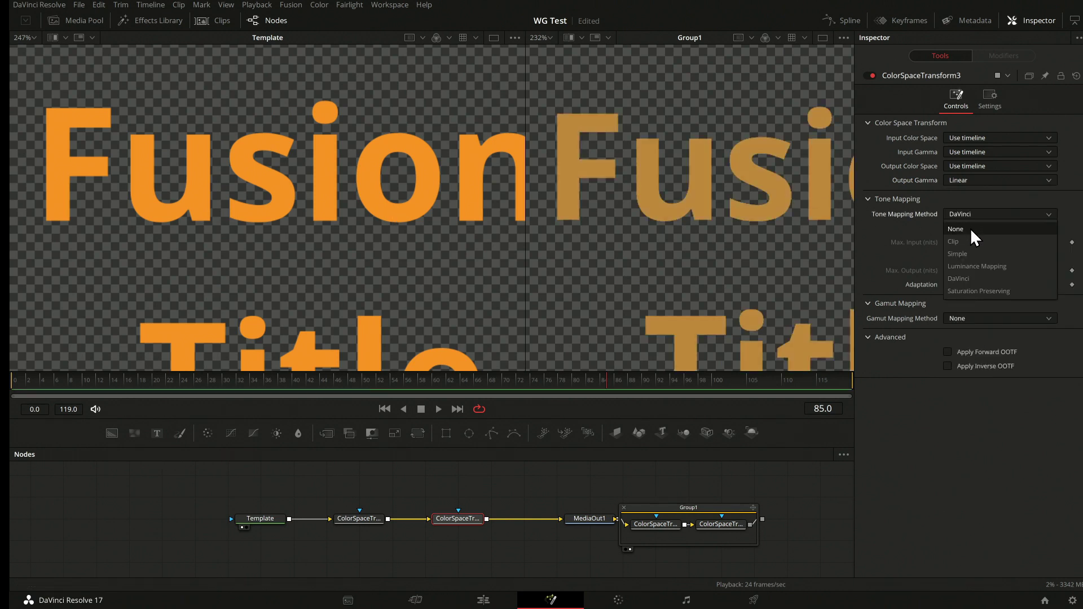
left_click(970, 228)
- Compare the title's color in the two viewers and move the second Color Space Transform close to the first
left_click_drag(456, 172, 422, 159)
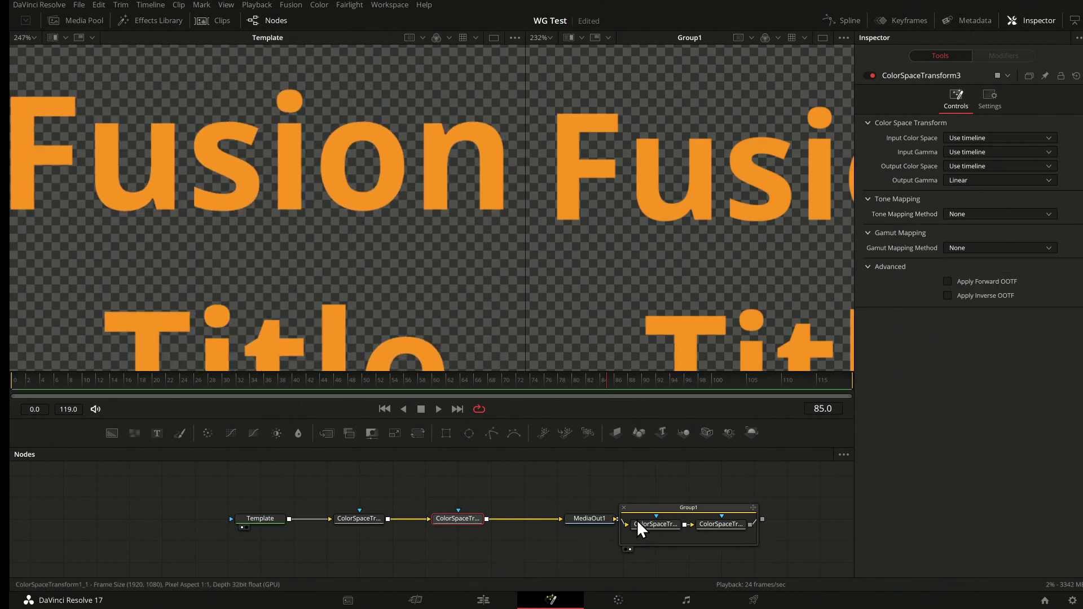
scroll(452, 187, "down", 2)
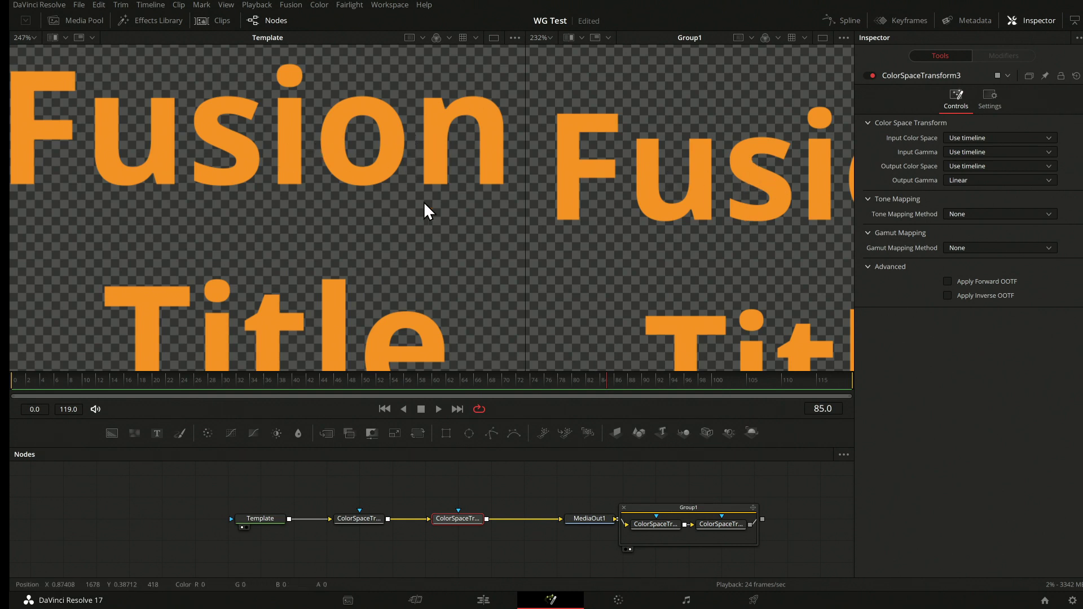
left_click_drag(463, 523, 430, 522)
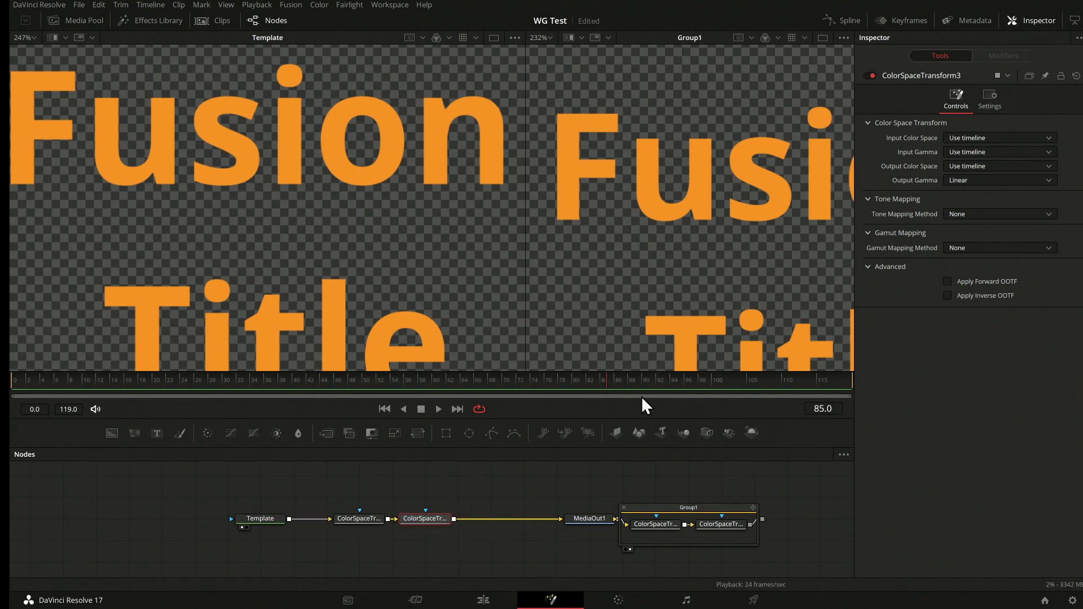
- Try outputting Linear gamma directly from the first Color Space Transform, with the second one disabled
left_click(380, 517)
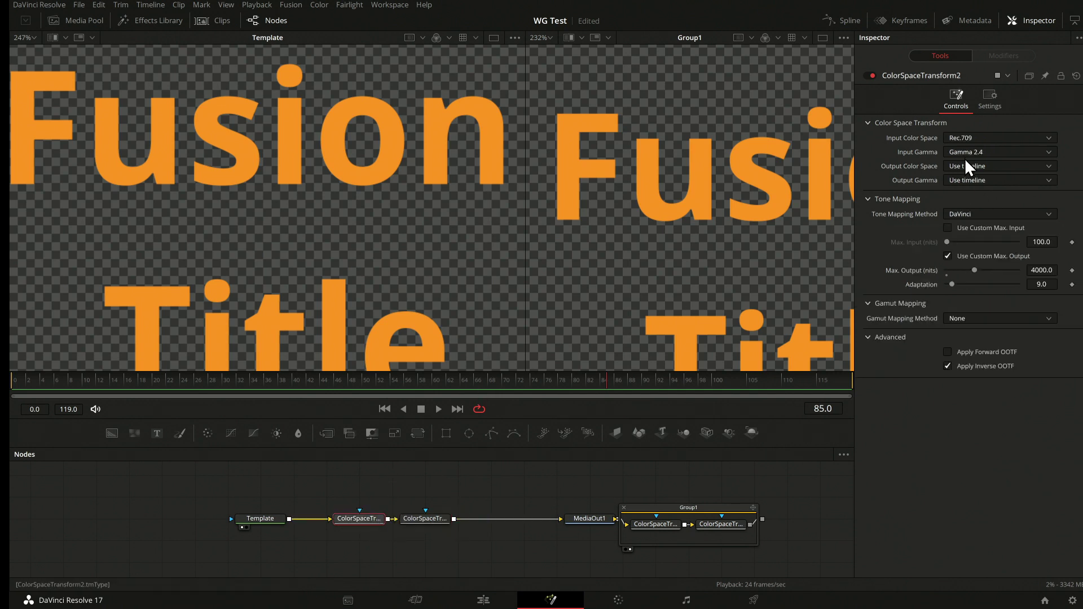
left_click(970, 181)
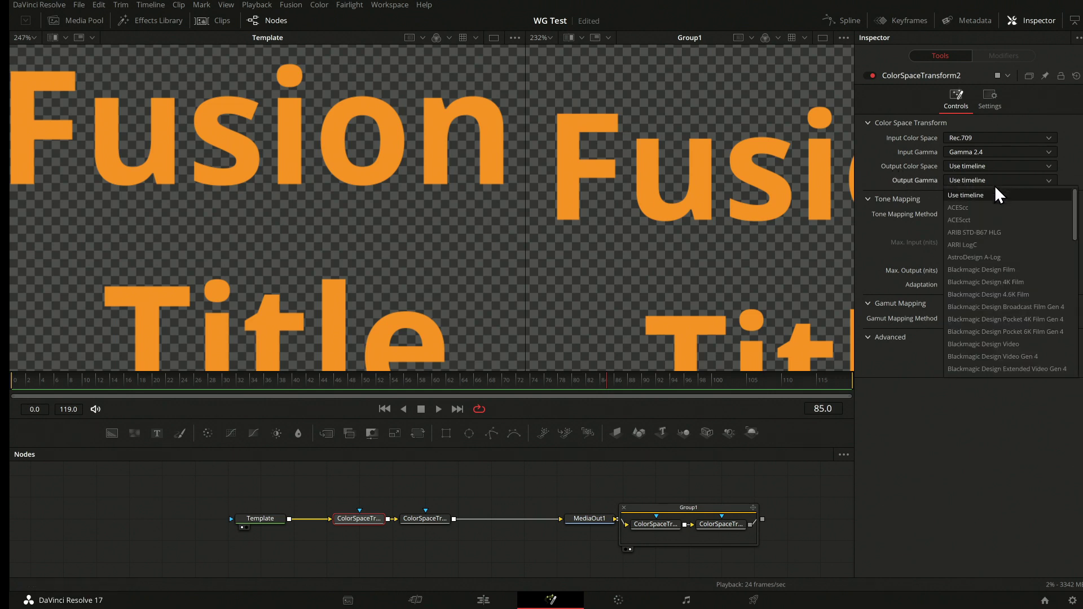
scroll(970, 349, "down", 5)
left_click(971, 330)
left_click(417, 519)
left_click(871, 75)
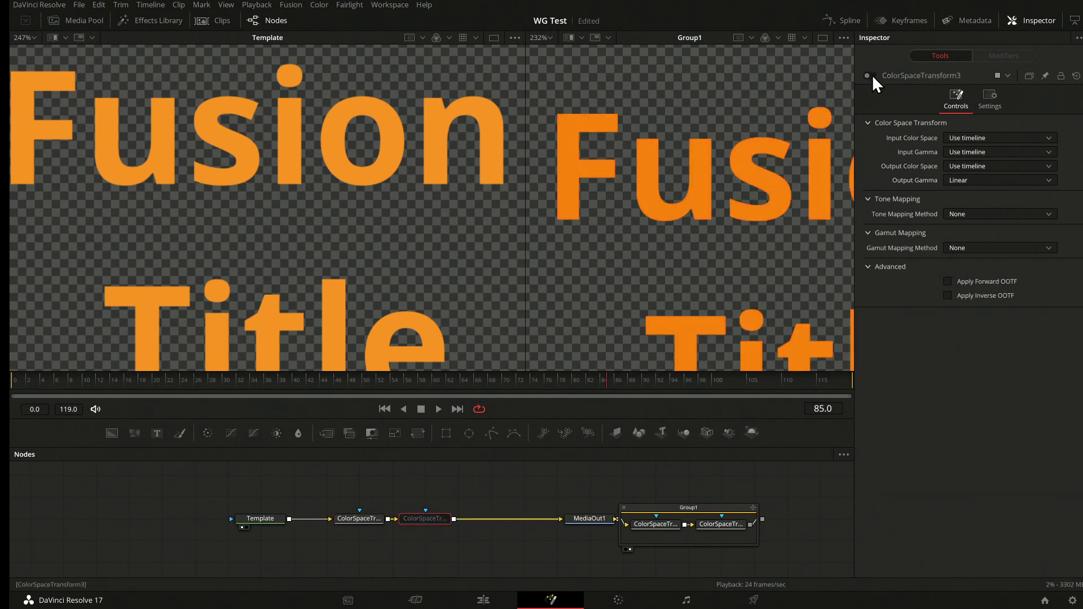
- Compare the title's orange close up in both viewers and re-enable the second Color Space Transform
scroll(464, 148, "up", 8)
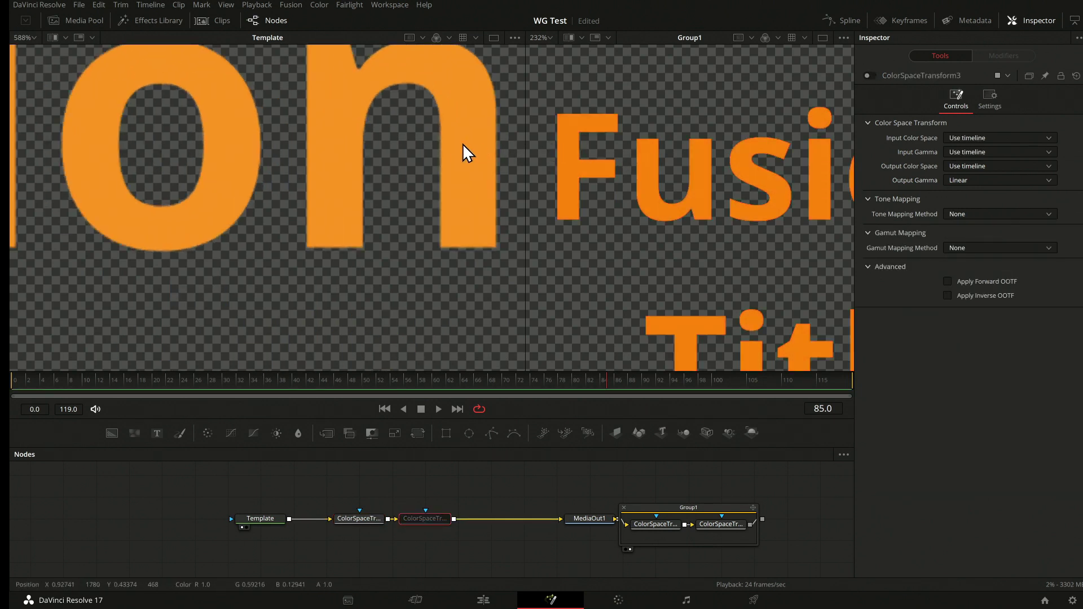
scroll(608, 148, "up", 2)
scroll(608, 148, "up", 12)
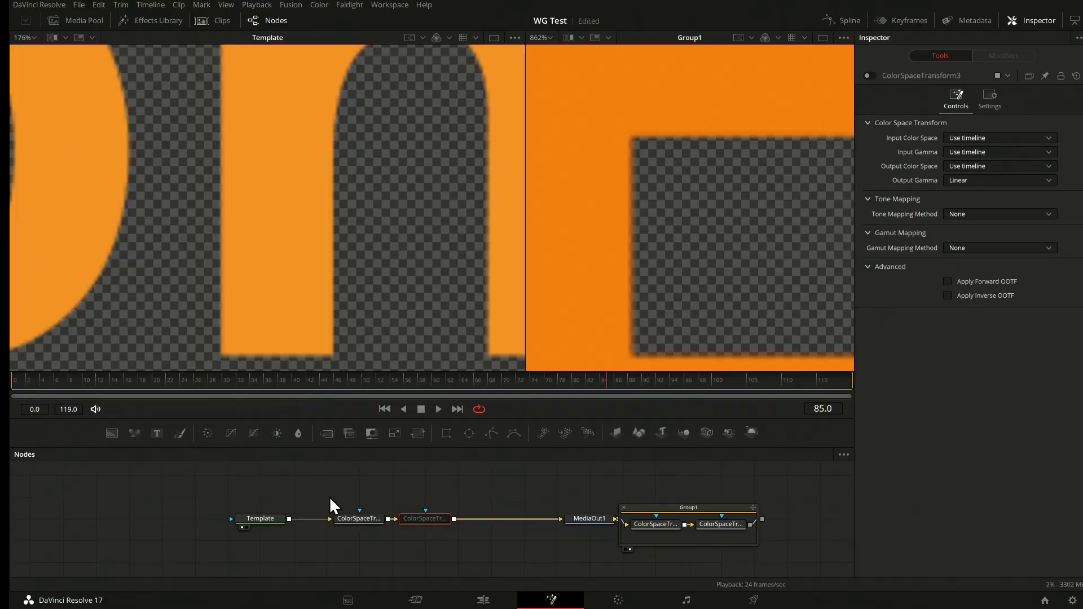
key("ctrl+p")
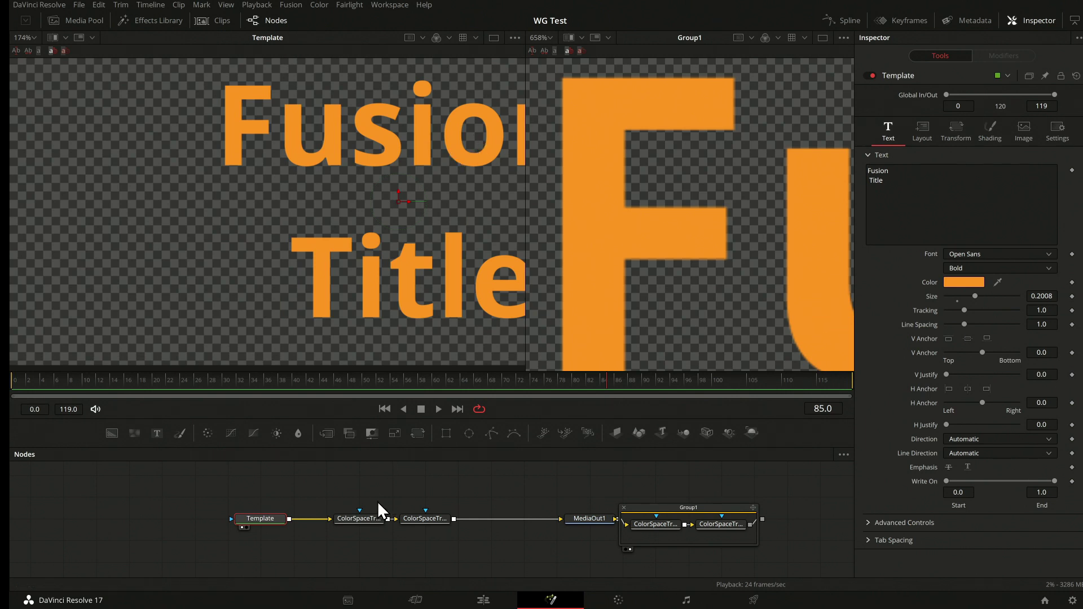
- View the outputs of the first and second Color Space Transforms in turn in the first viewer, and select MediaOut1
left_click(344, 517)
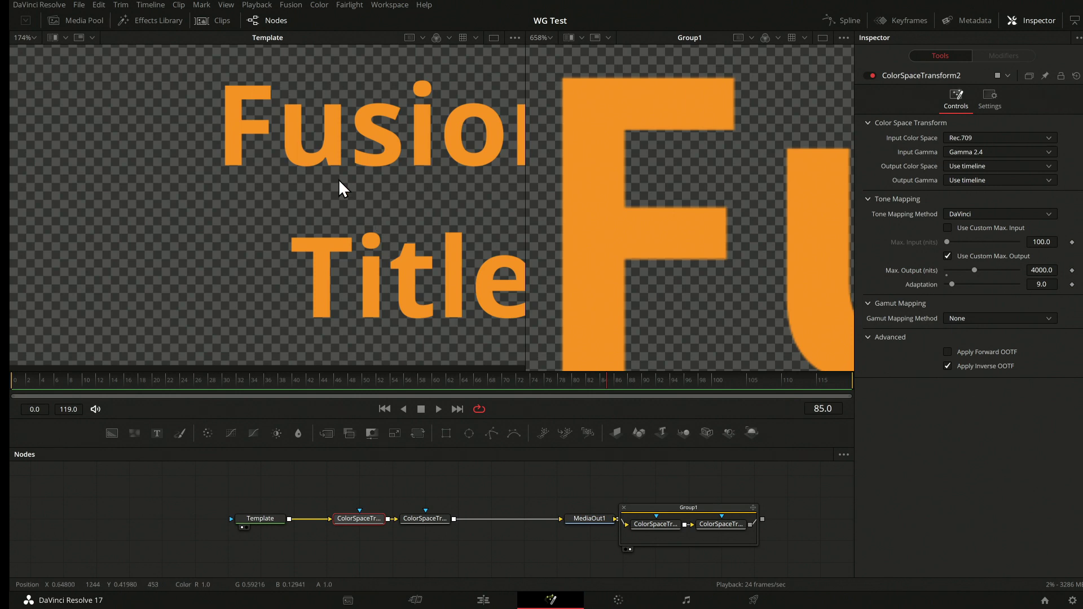
key("1")
left_click(428, 518)
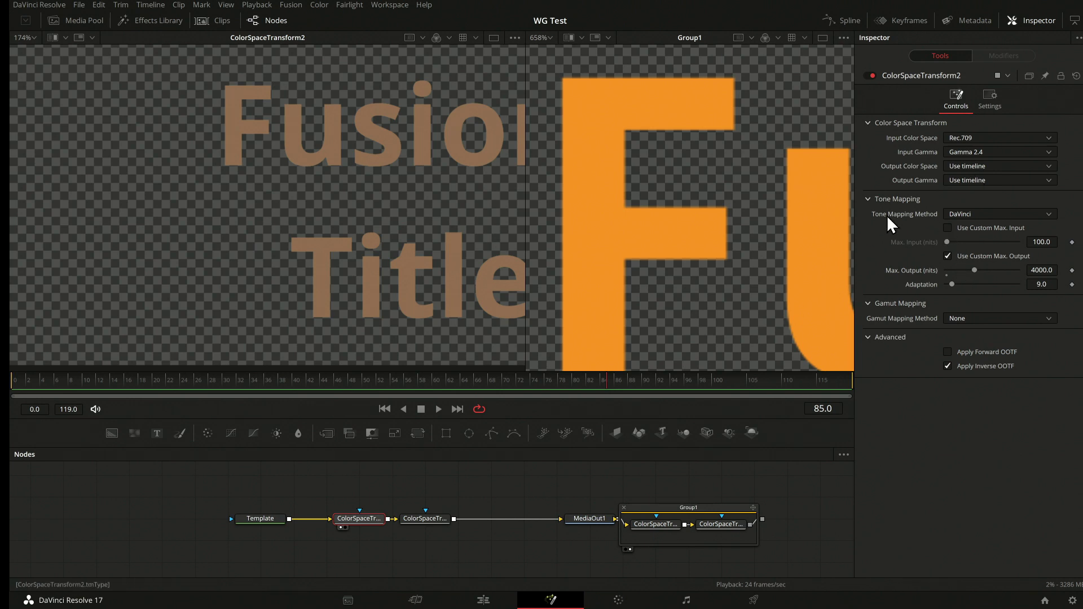
left_click(420, 519)
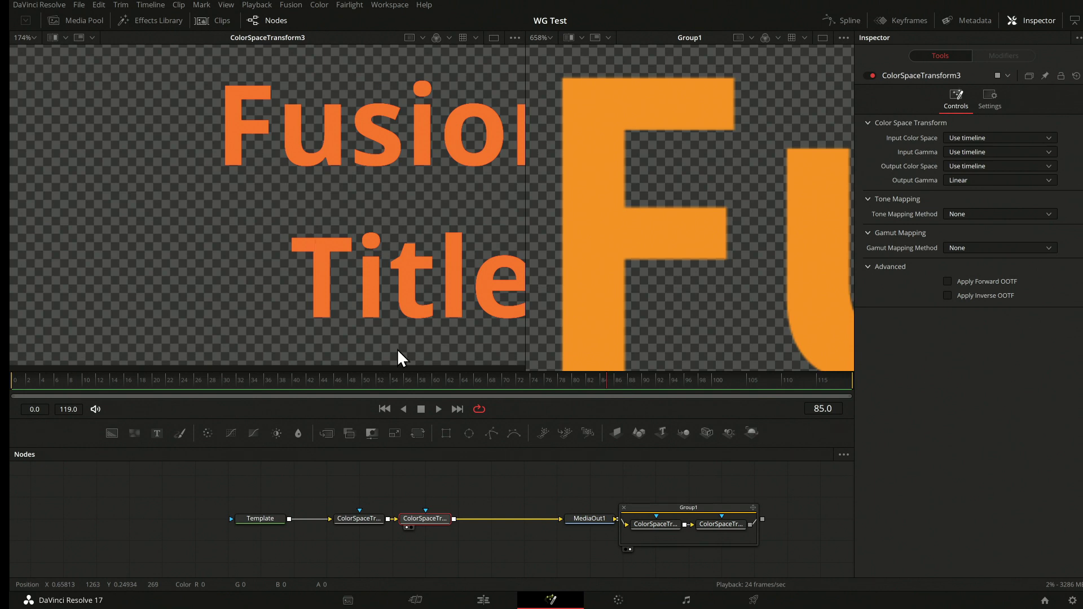
left_click(580, 518)
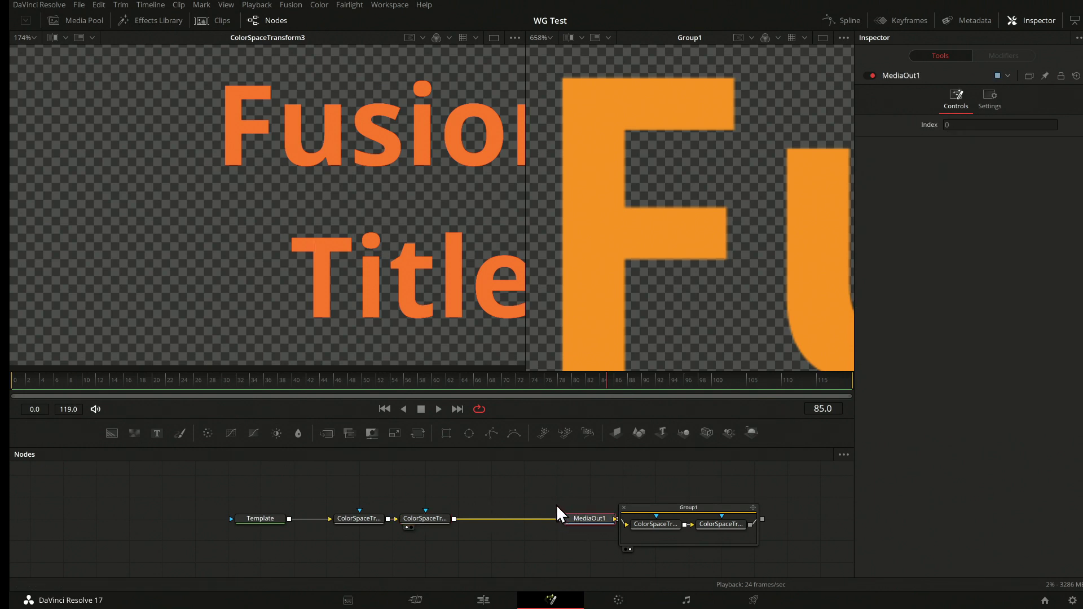
- Remove the group of Color Space Transforms that follows MediaOut1 from the node graph
left_click_drag(723, 524, 754, 524)
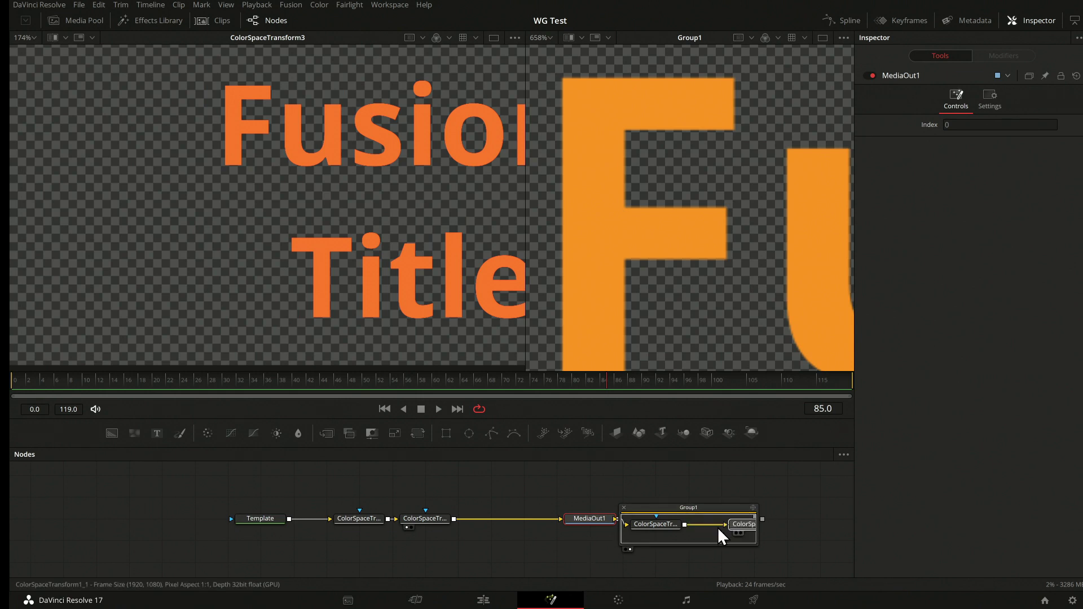
left_click_drag(687, 510, 732, 511)
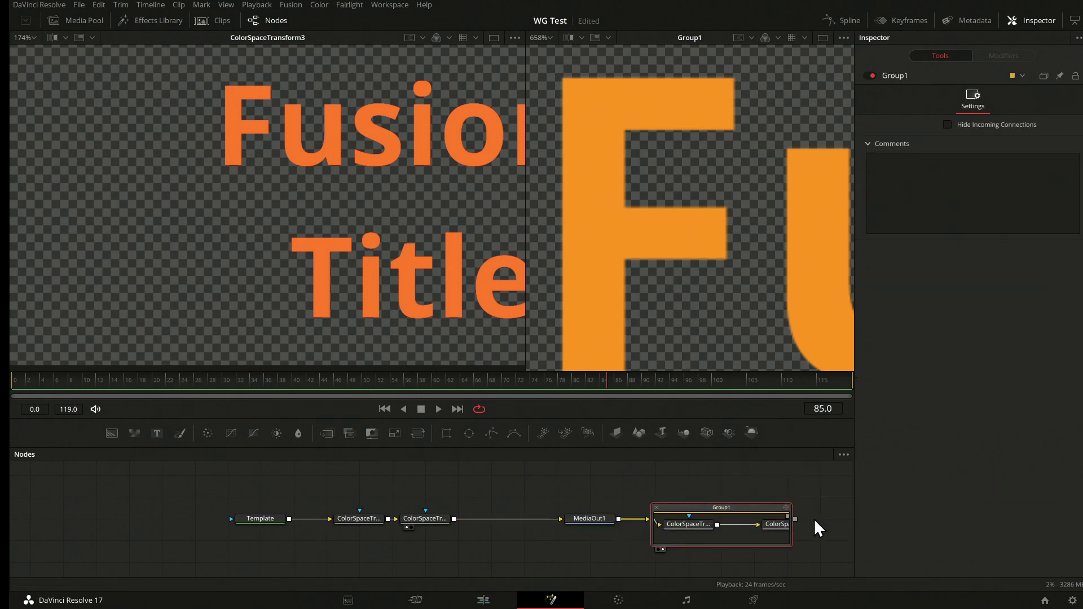
key("Delete")
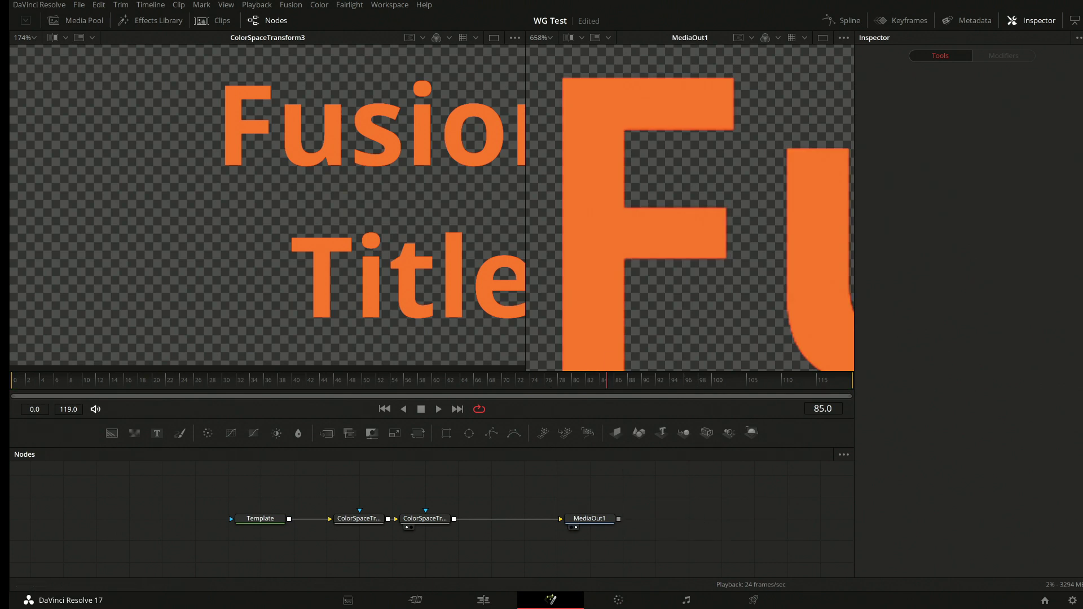
- Recolor the Fusion title on the edit timeline to blue #2c2fff and store that blue in the last custom color swatch
left_click(488, 603)
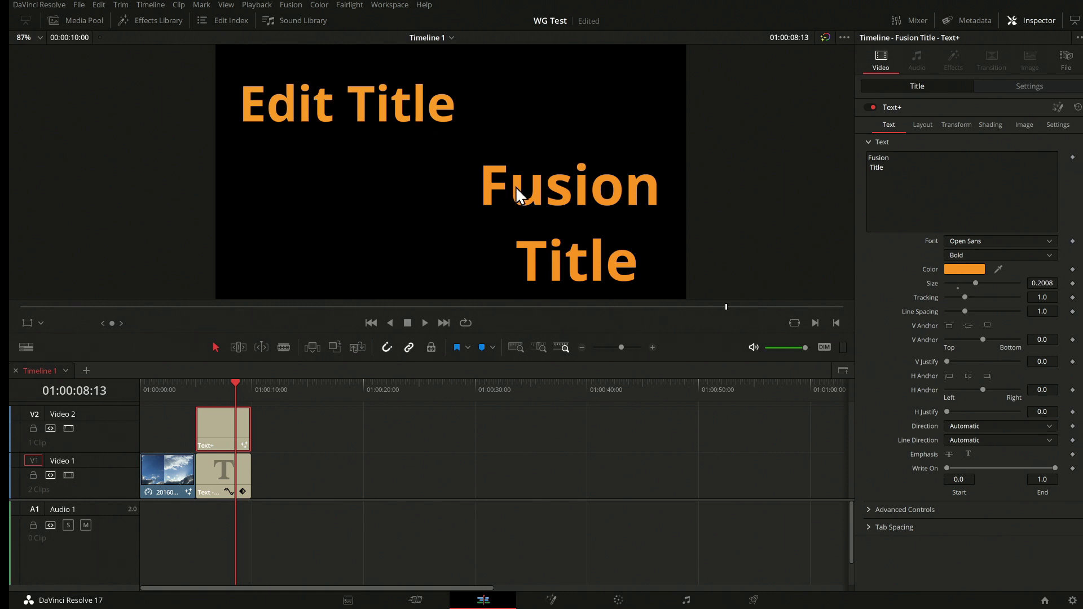
left_click(966, 270)
left_click(576, 223)
left_click(682, 402)
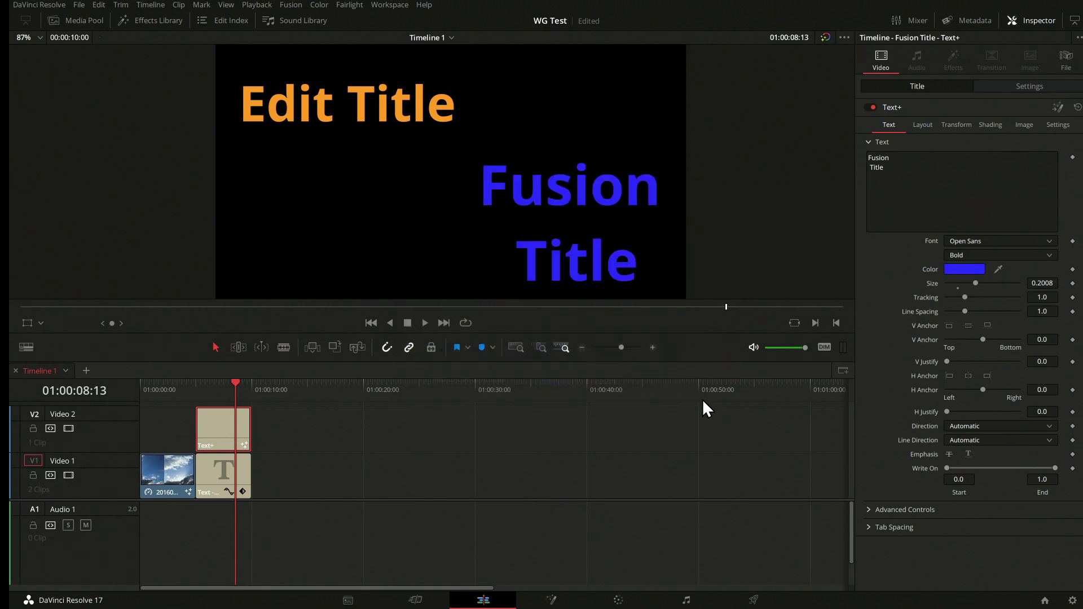
left_click(957, 268)
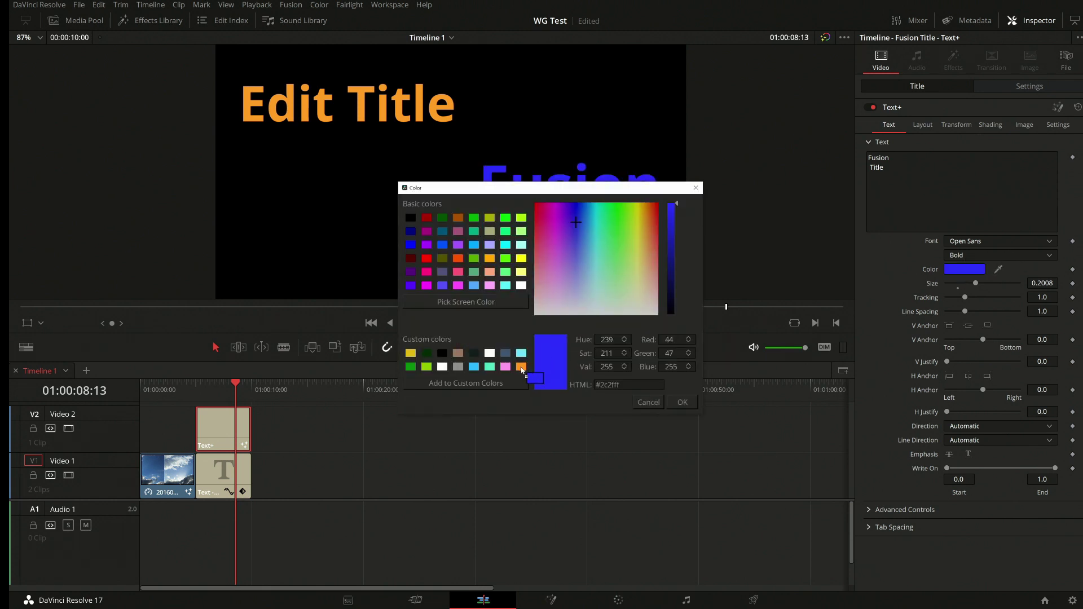
left_click(682, 402)
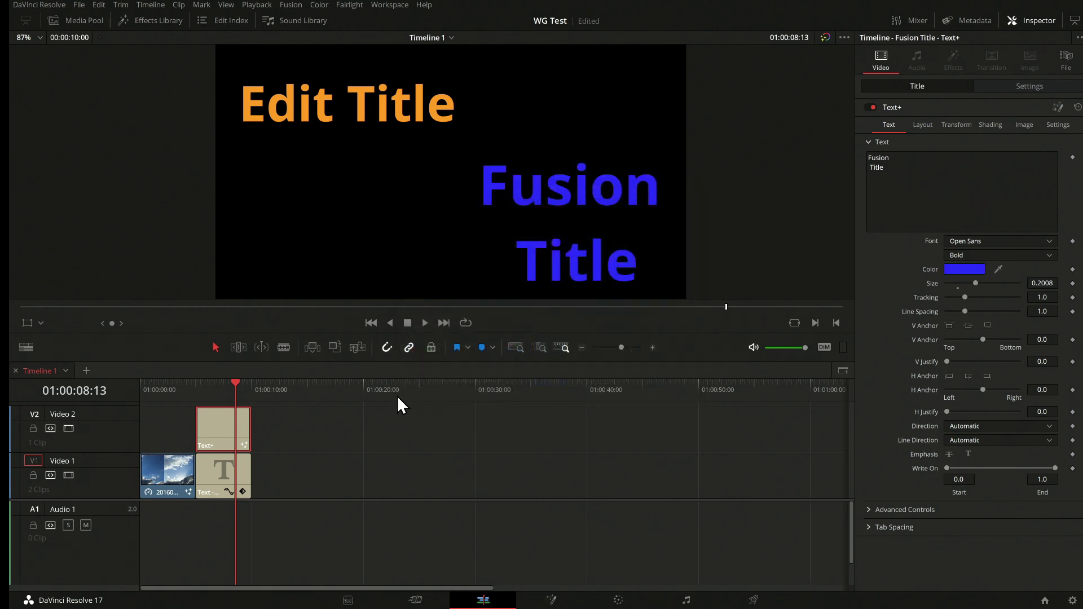
- Set the Edit Title text color to the stored custom blue #2c2fff
left_click(231, 475)
left_click(946, 212)
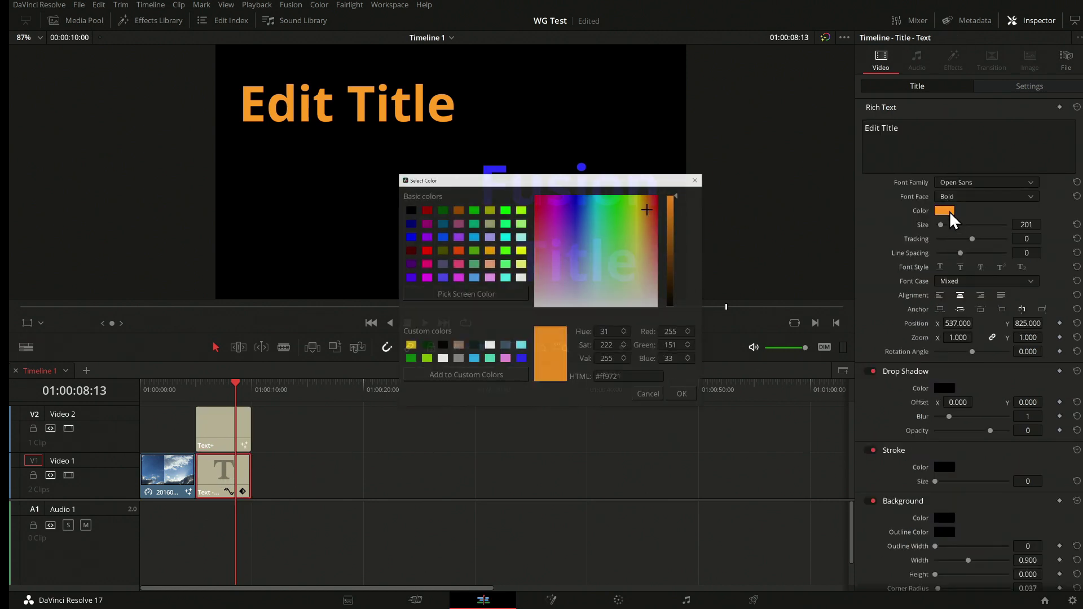
left_click(521, 359)
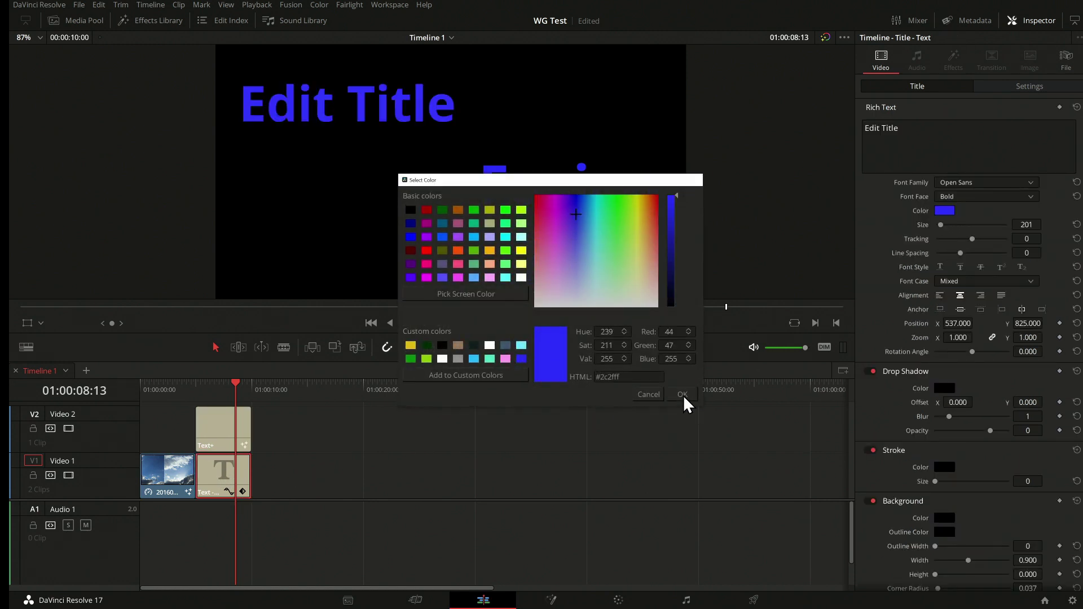
left_click(682, 395)
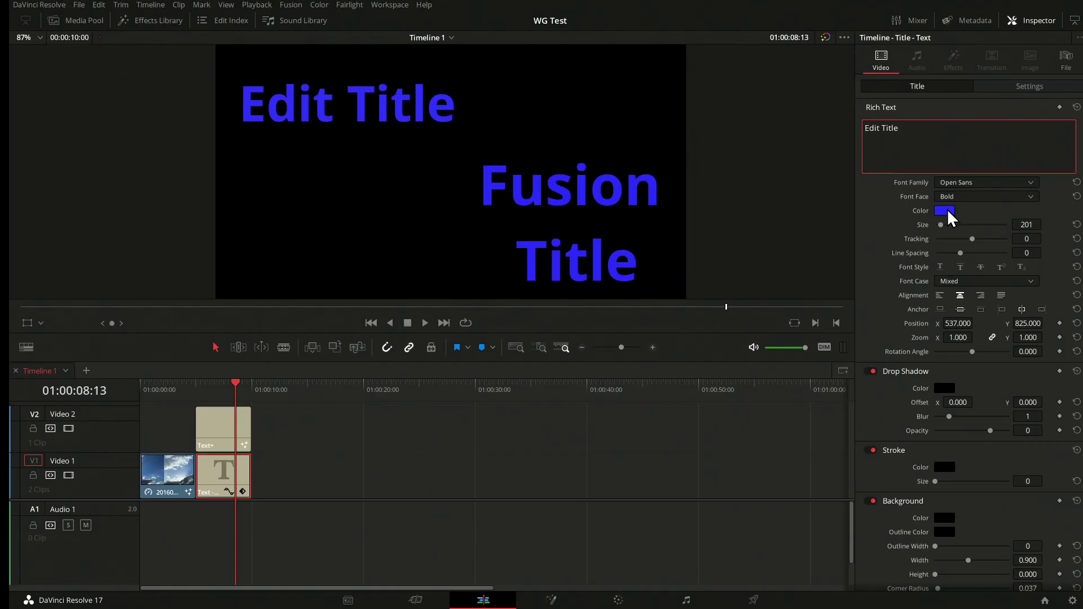
- Change the Fusion title's text color to the pinkish red #ff0c55
left_click(225, 418)
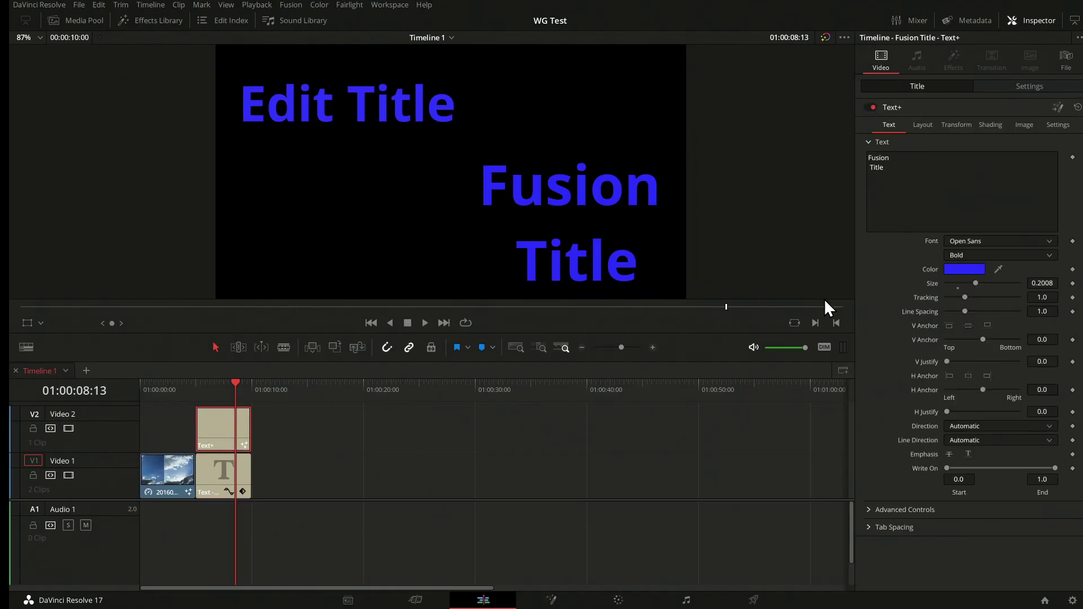
left_click(955, 271)
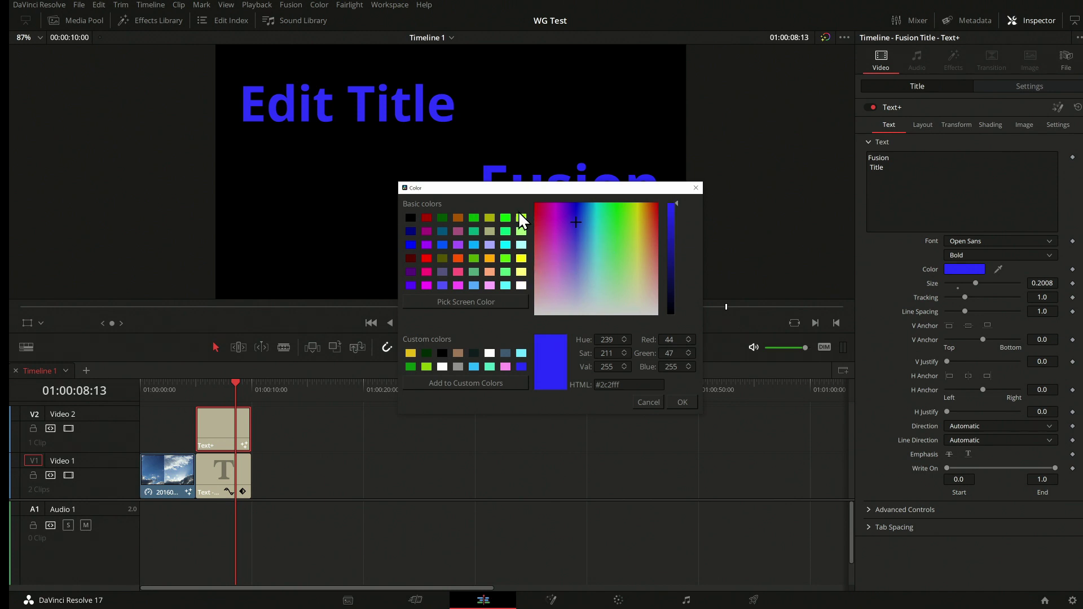
left_click(541, 209)
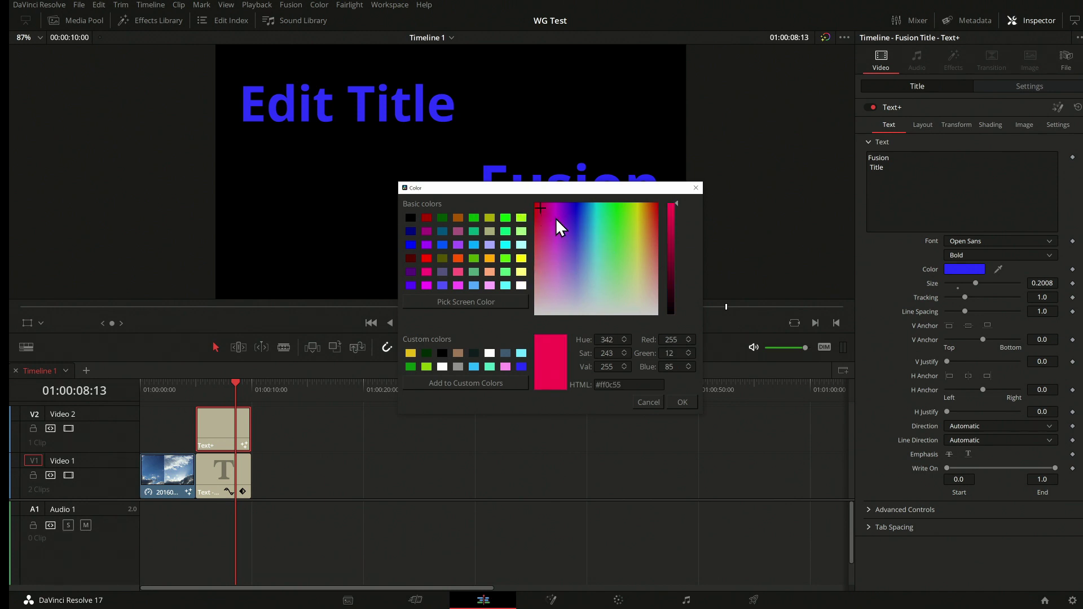
left_click(682, 402)
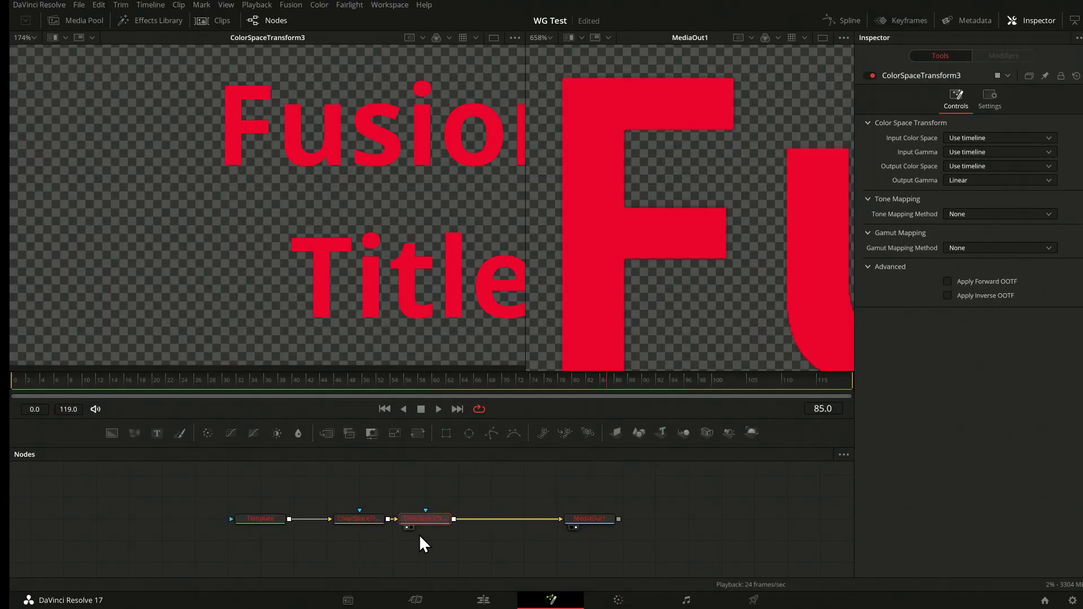
- Group the two Color Space Transforms in Fusion and align the group in the row between Template and MediaOut1
left_click_drag(325, 484, 458, 558)
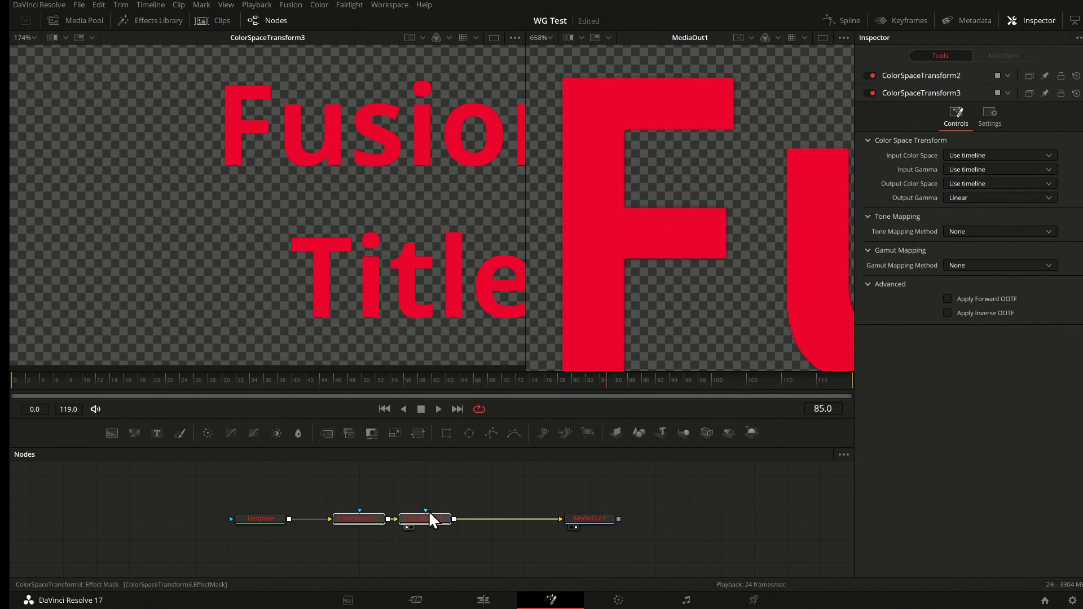
key("ctrl+g")
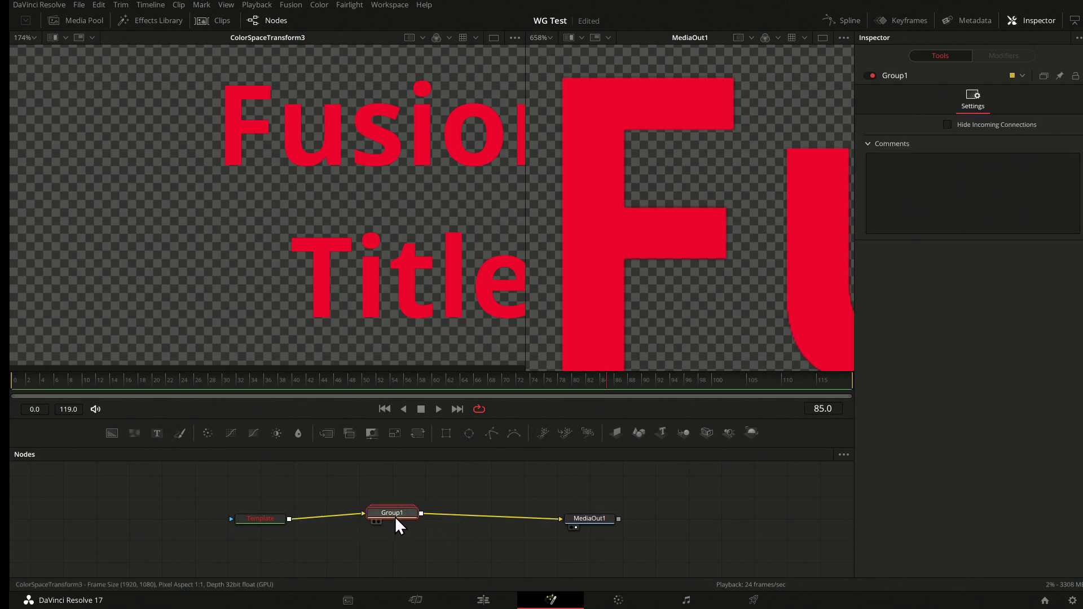
left_click_drag(402, 522, 368, 528)
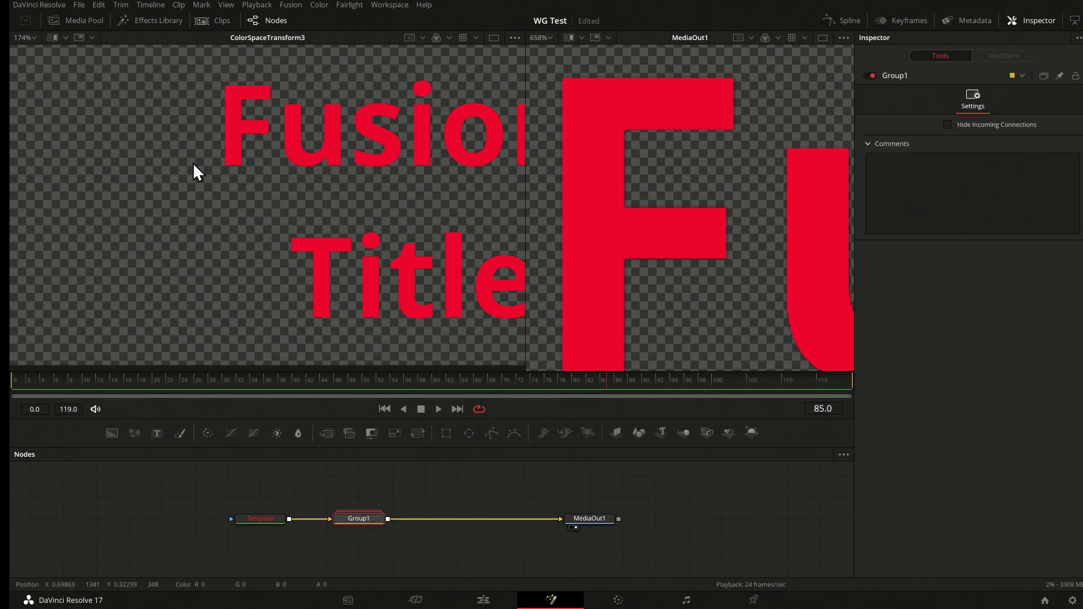